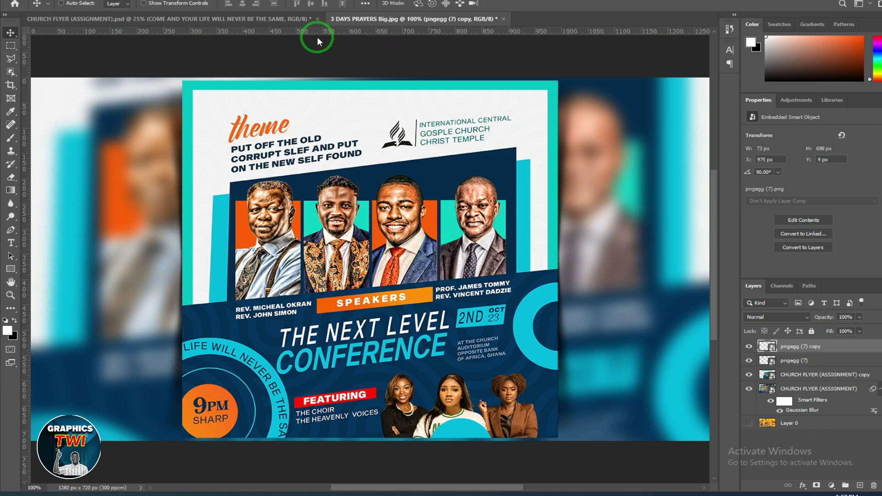
Step: In the church flyer assignment, show the Church, Conference flyer reference overlay to compare, then hide it again
click(280, 20)
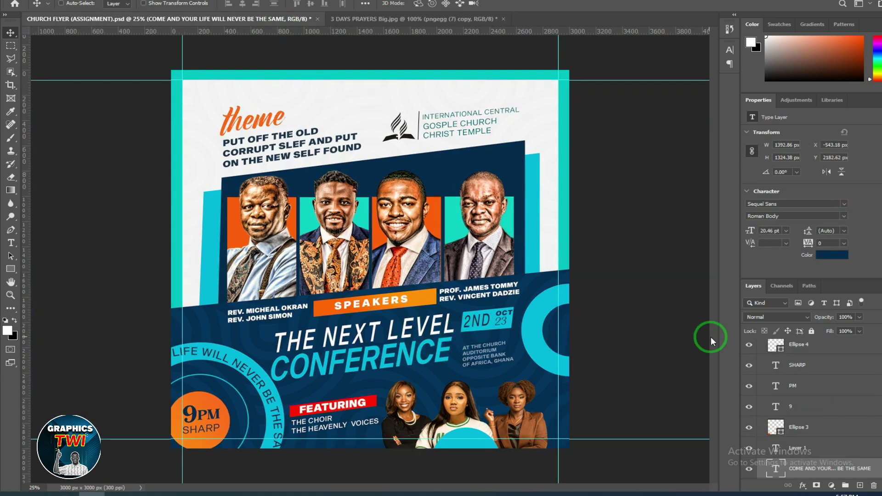
scroll(797, 386, up, 3)
click(745, 350)
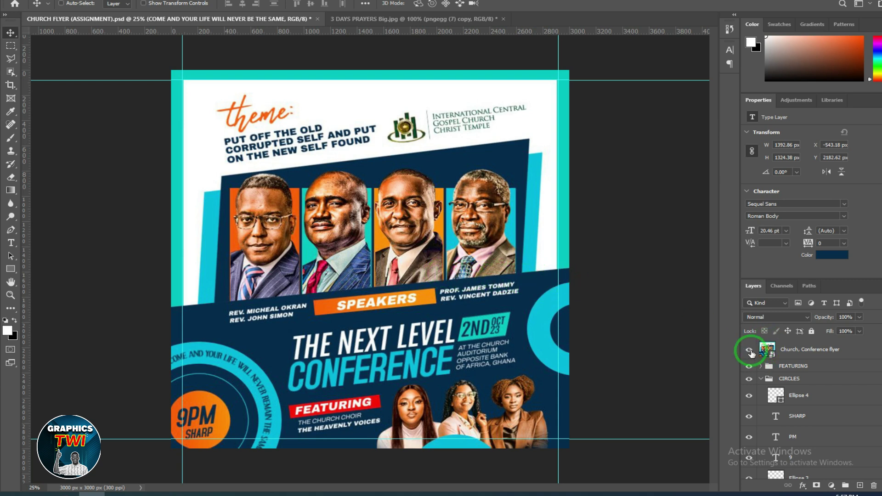
click(749, 352)
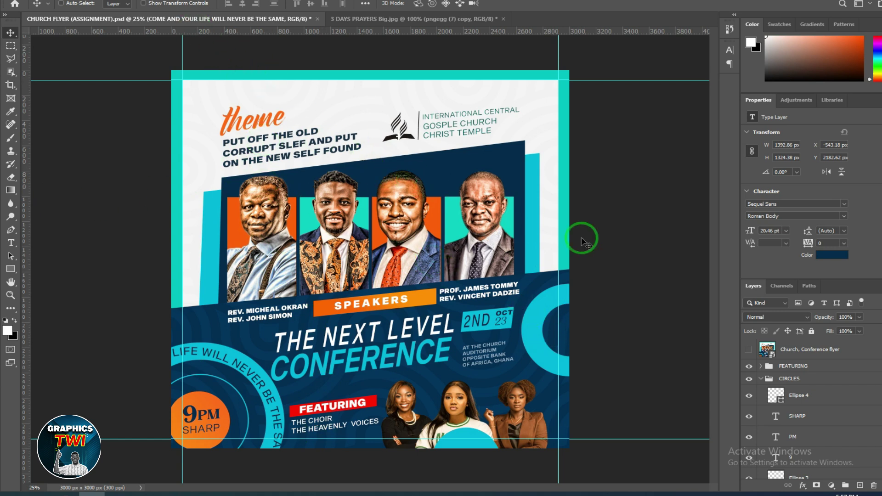
Step: Create a new blank 3000×3000 px, 300 ppi document
key(ctrl+n)
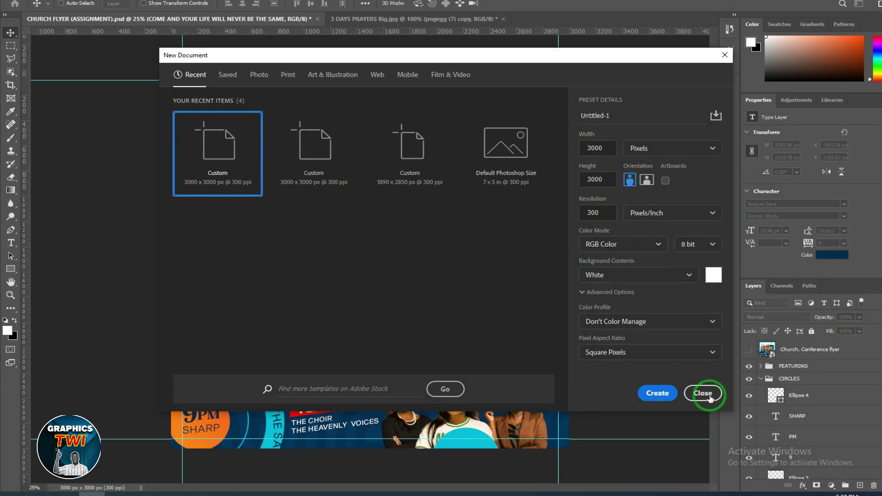
click(652, 398)
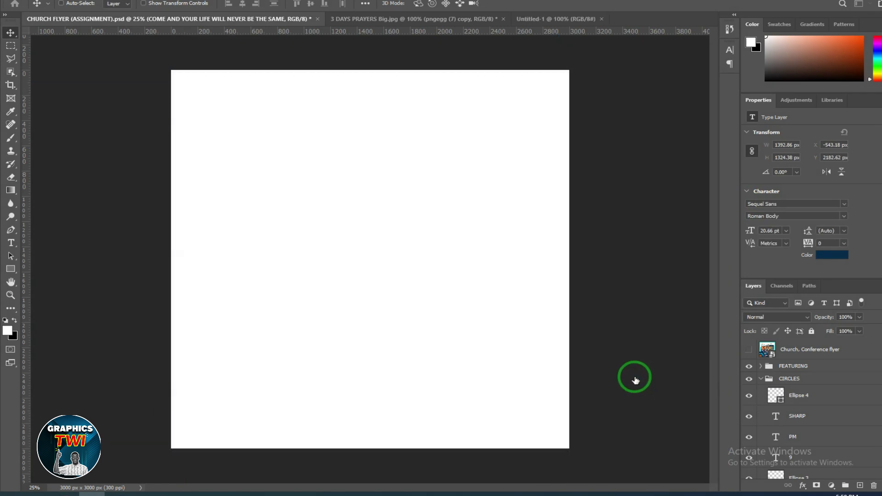
click(350, 20)
click(197, 19)
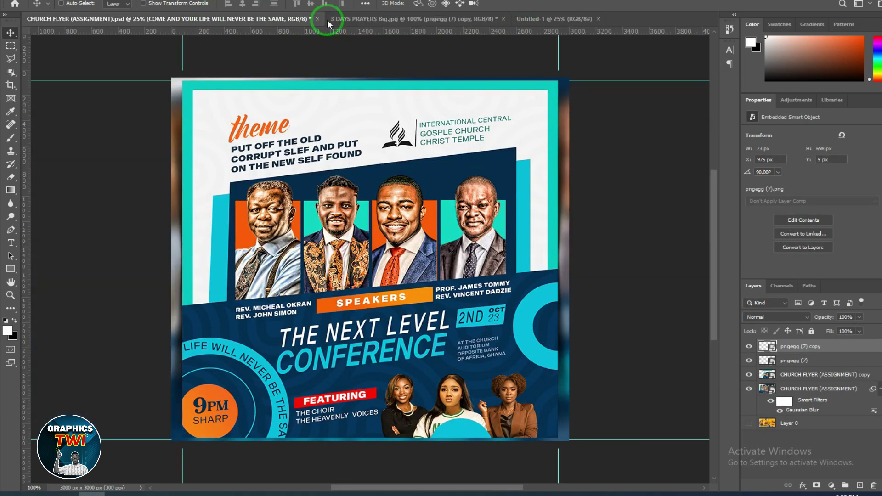
click(367, 19)
Step: Arrange the document tabs so the new document sits right after the church flyer
drag(370, 25, 513, 20)
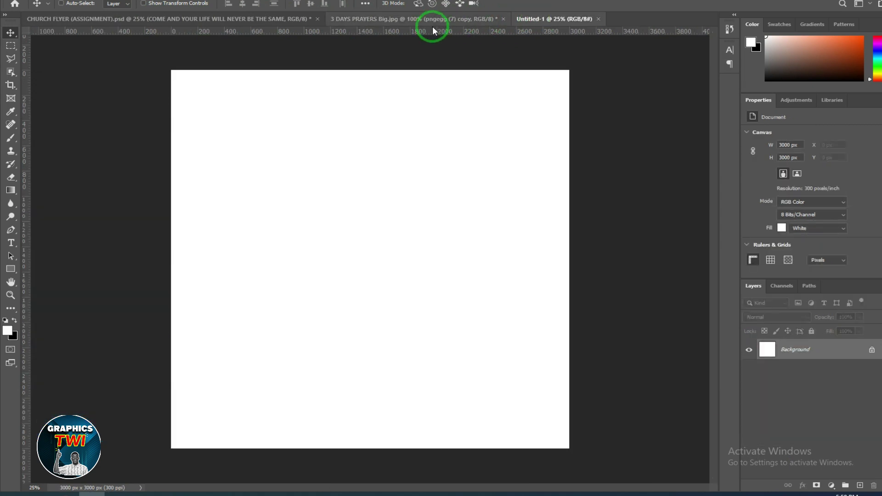
drag(512, 21, 284, 21)
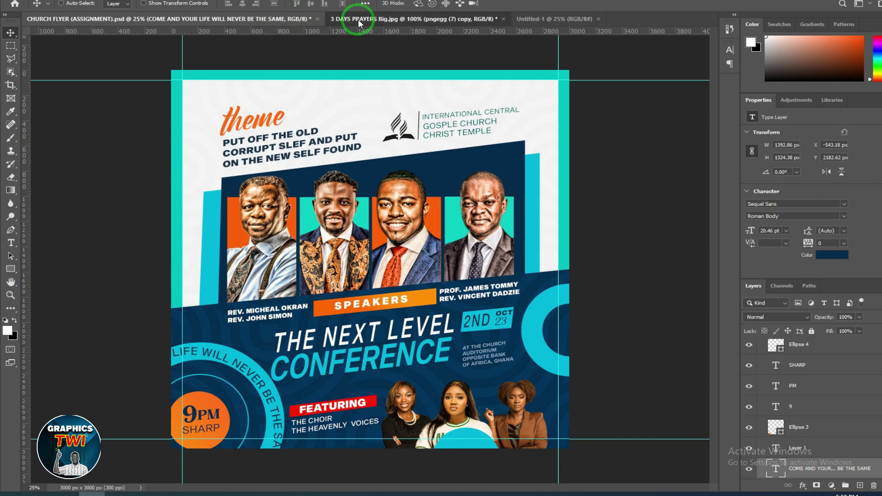
drag(283, 22, 507, 21)
click(368, 19)
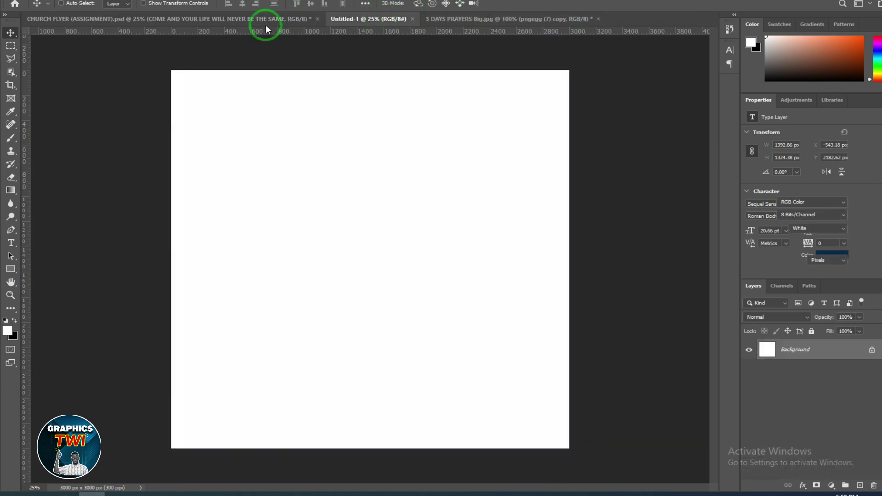
click(229, 20)
click(640, 319)
Step: Copy the teal hex value 10d3c2 from the flyer's Color Fill 1 layer
click(450, 145)
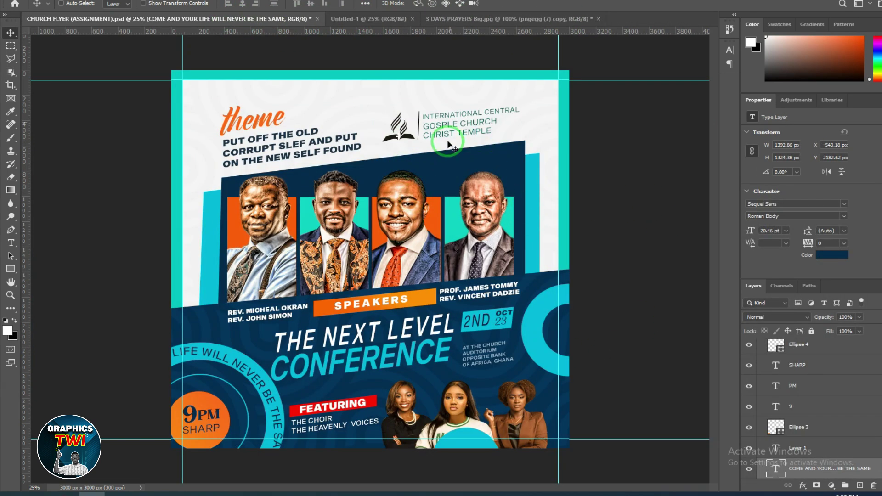
scroll(840, 421, down, 5)
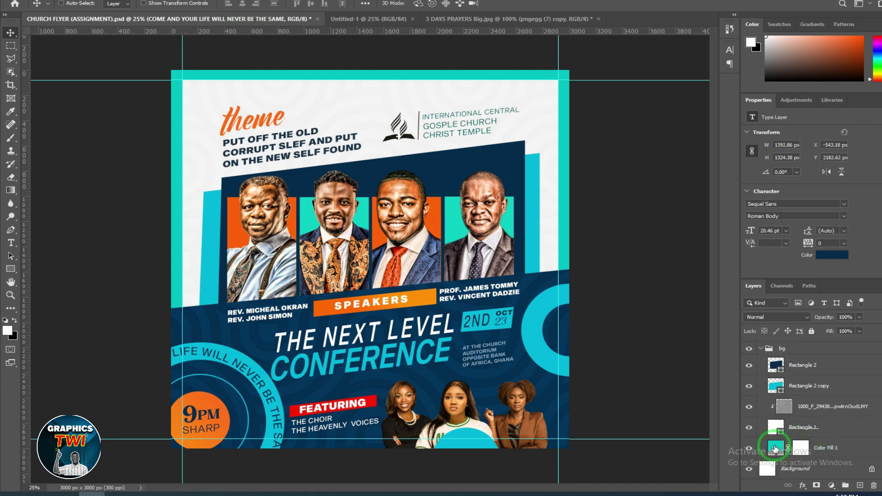
click(775, 449)
double_click(776, 448)
double_click(715, 335)
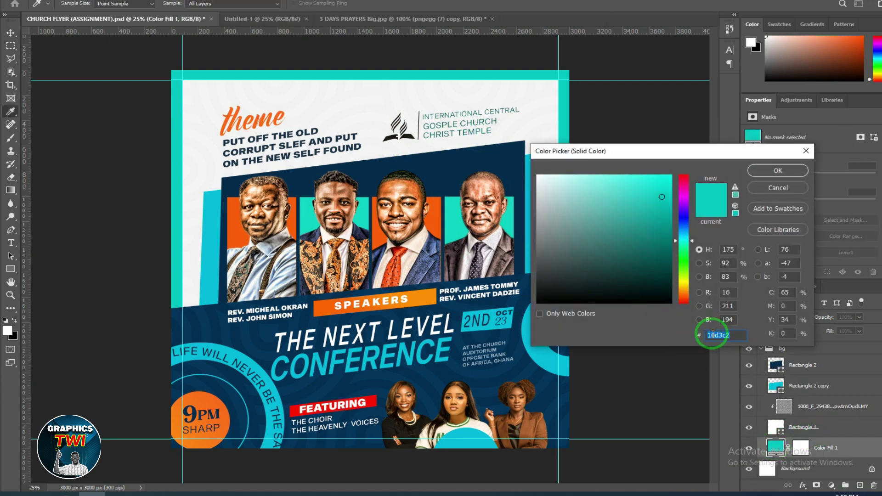
right_click(712, 335)
click(735, 360)
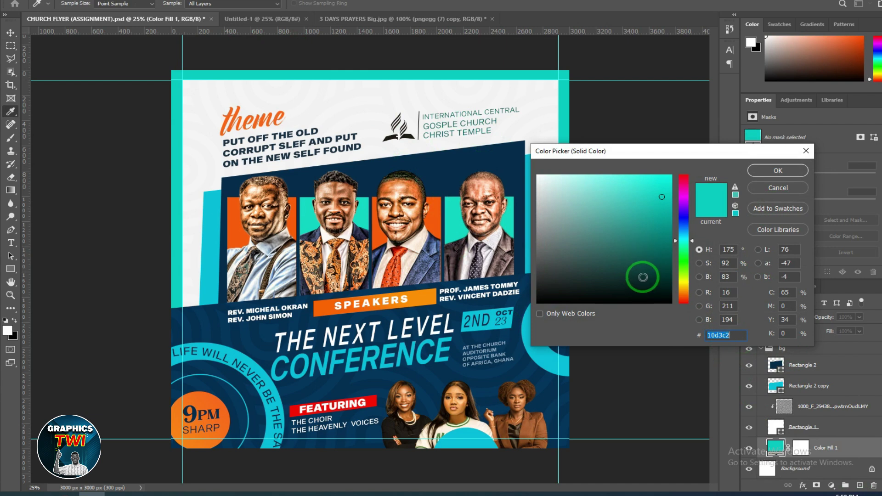
click(778, 187)
Step: Add a Solid Color fill layer of teal 10d3c2 to the new document
click(262, 19)
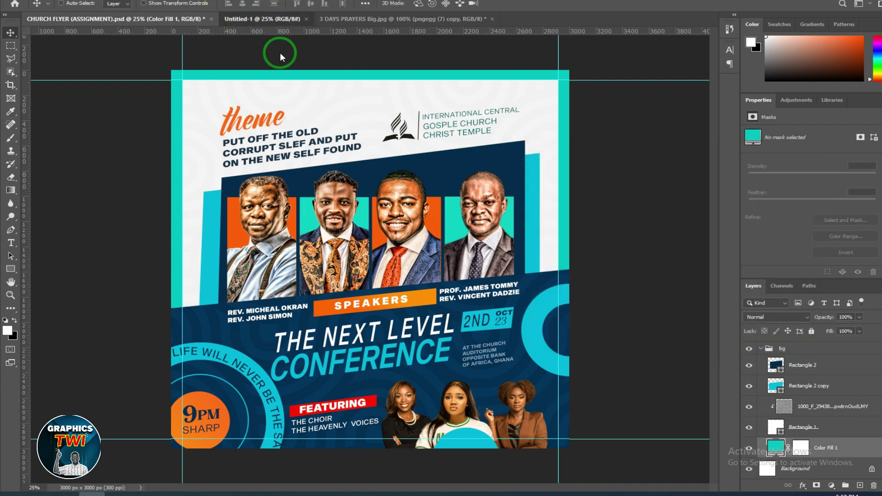
click(830, 486)
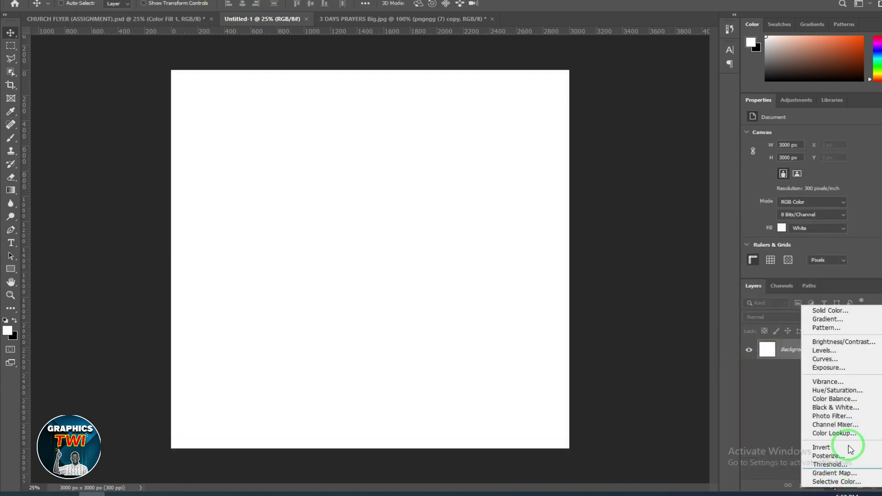
click(847, 310)
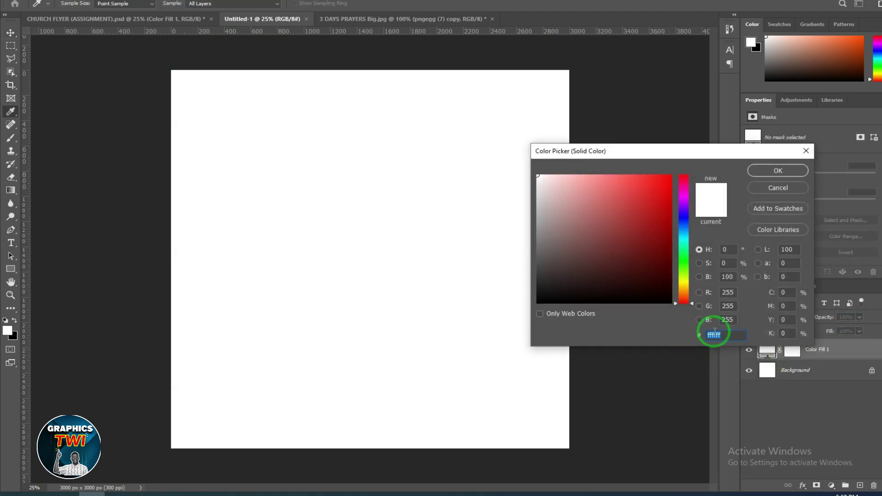
right_click(712, 335)
click(742, 375)
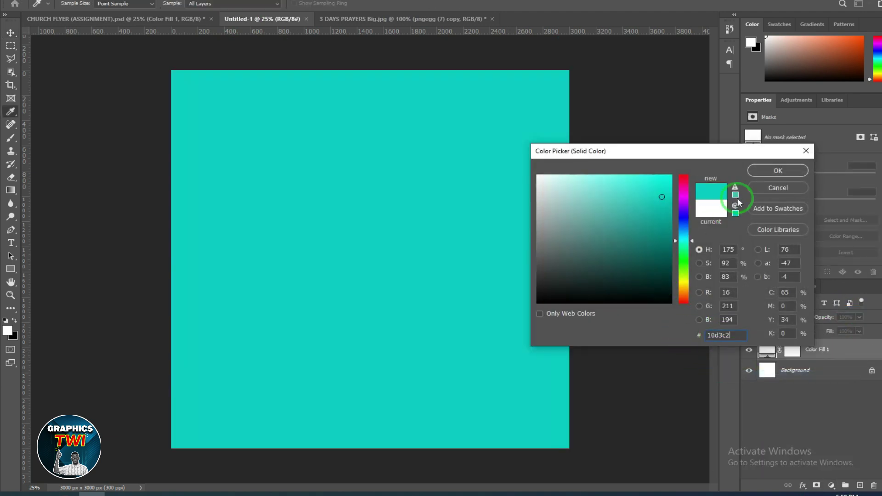
click(778, 171)
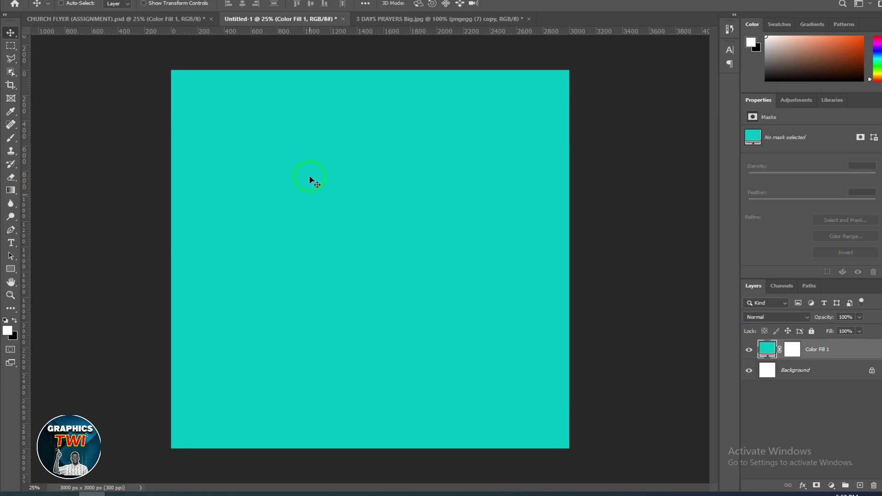
click(168, 18)
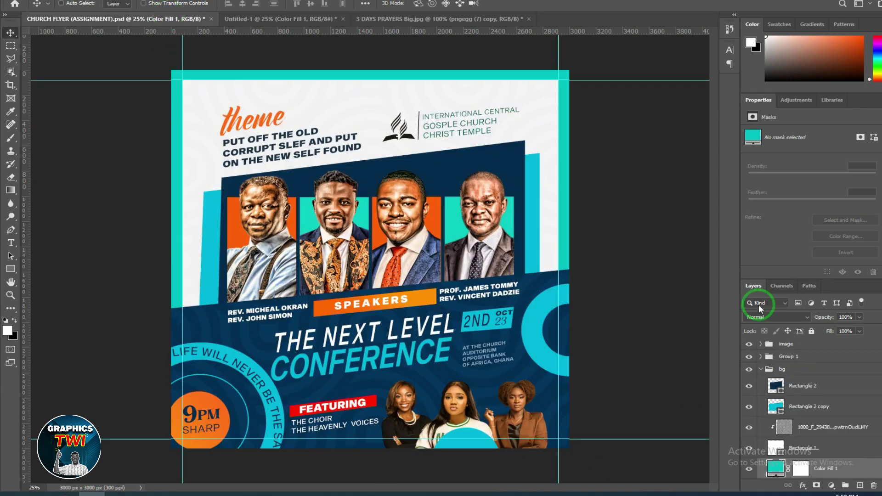
Step: Place guides at X 104 and 2912 px and Y 104 and 2912 px on the teal canvas
click(836, 452)
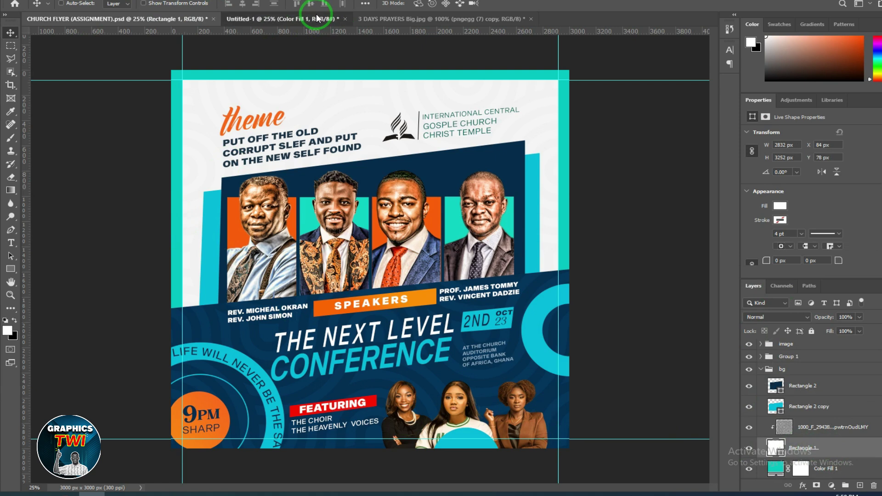
click(315, 18)
drag(28, 331, 182, 309)
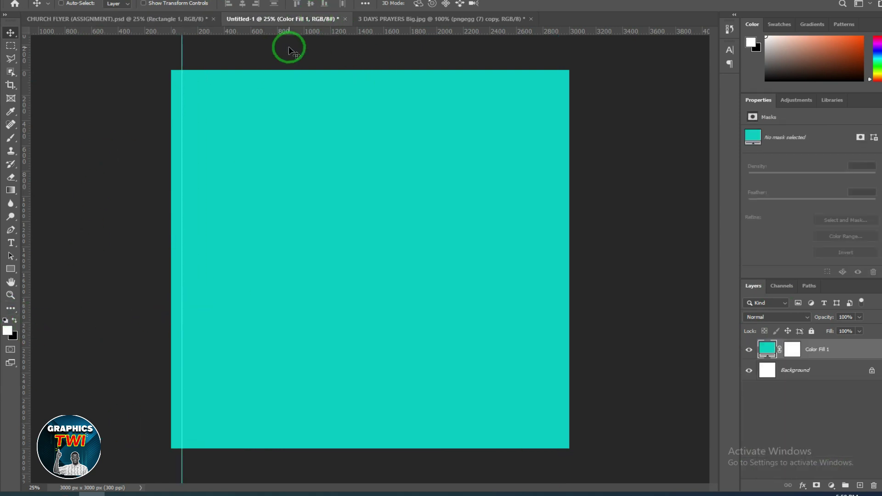
drag(290, 32, 299, 84)
drag(28, 448, 558, 433)
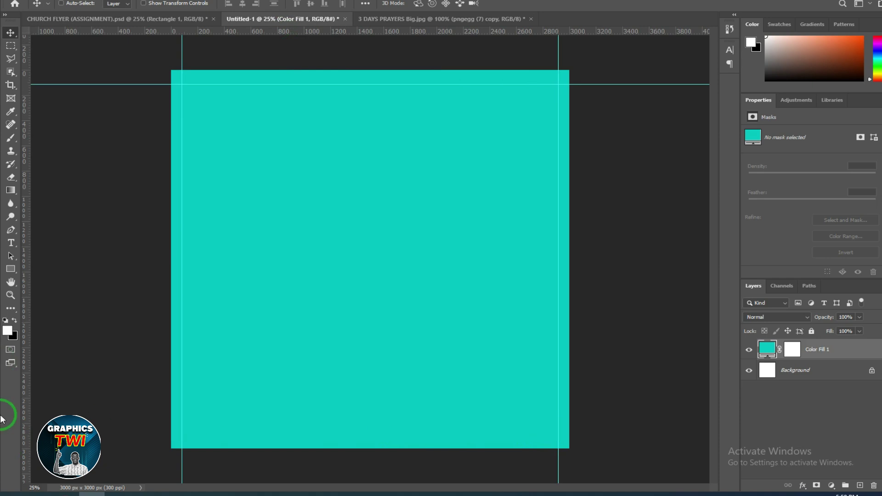
drag(305, 33, 331, 439)
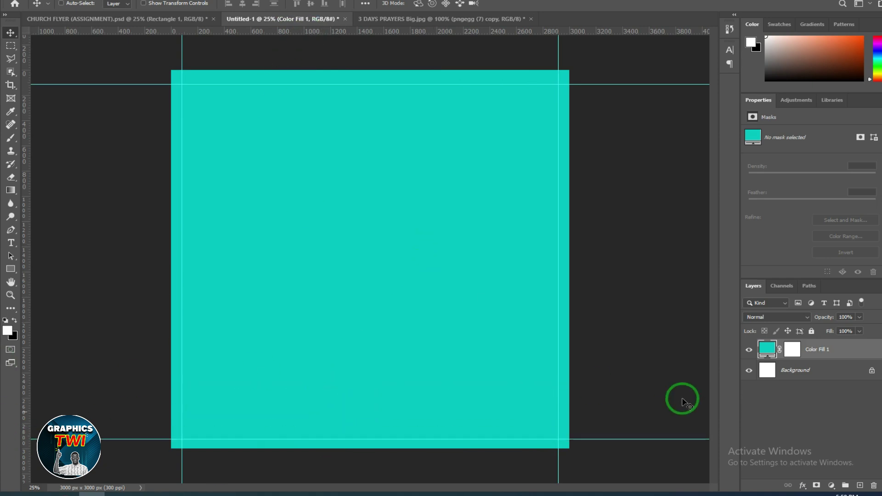
click(167, 20)
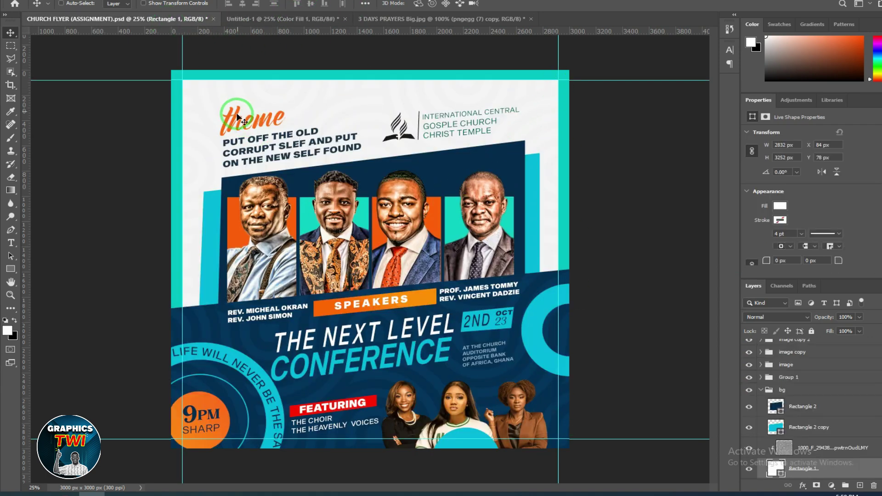
Step: Draw a white, stroke-free rectangle filling the guide margins to leave a teal border
click(269, 19)
click(7, 332)
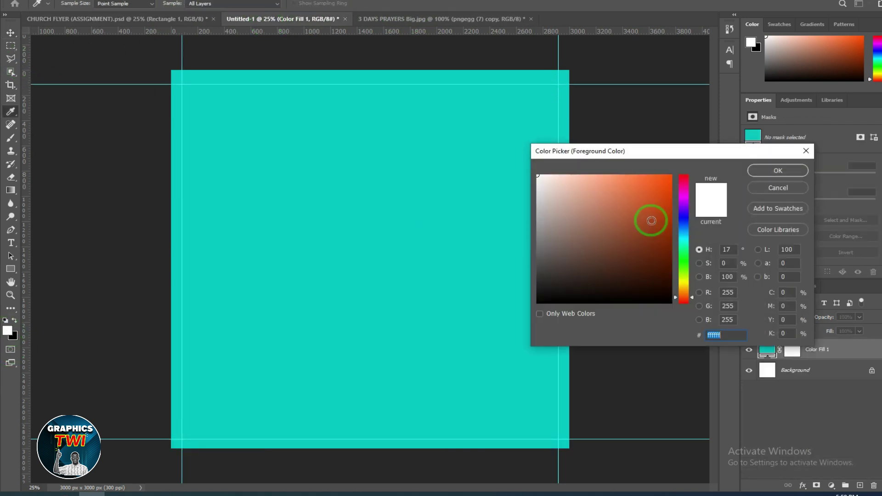
click(769, 170)
click(10, 33)
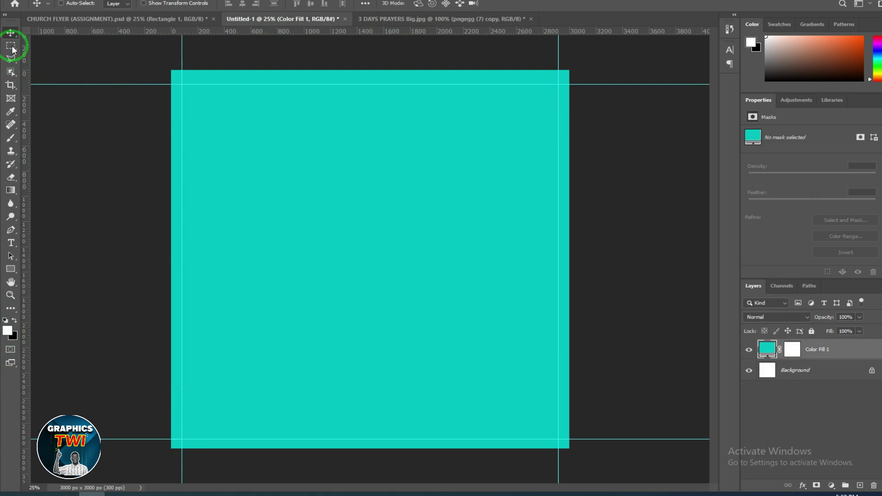
click(10, 268)
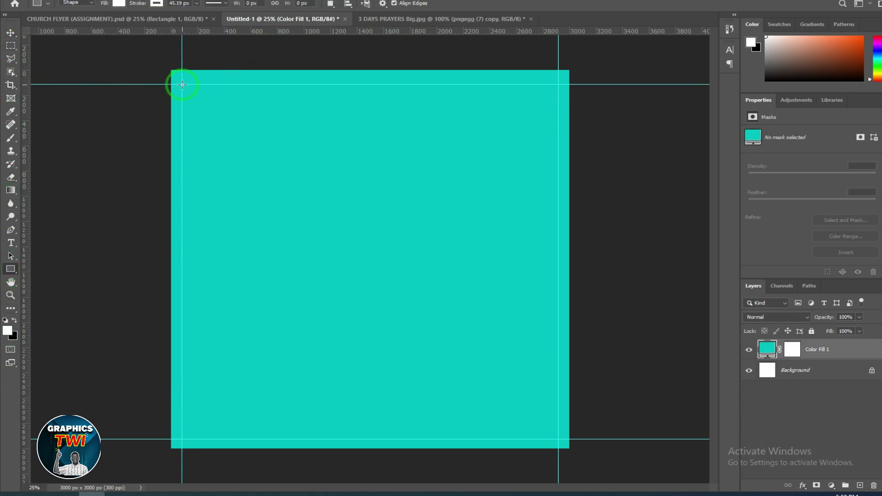
mouse_move(182, 84)
mouse_down()
mouse_move(559, 453)
mouse_move(559, 440)
mouse_up()
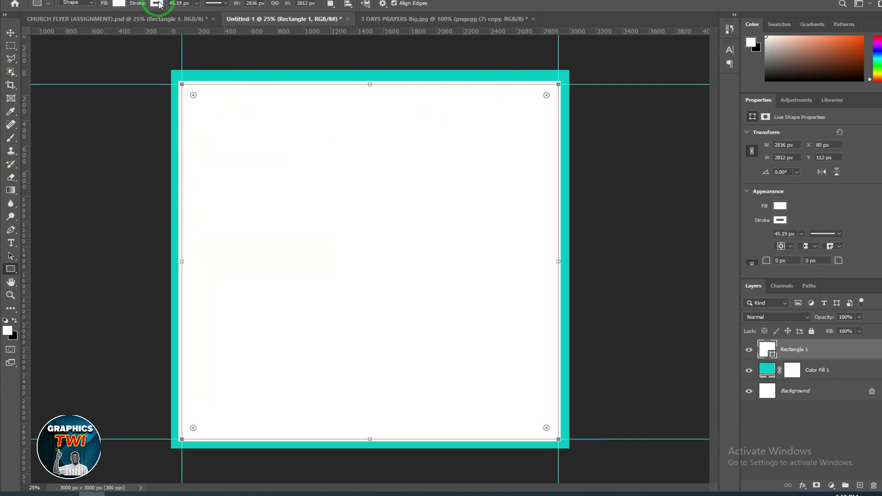
click(119, 4)
click(95, 22)
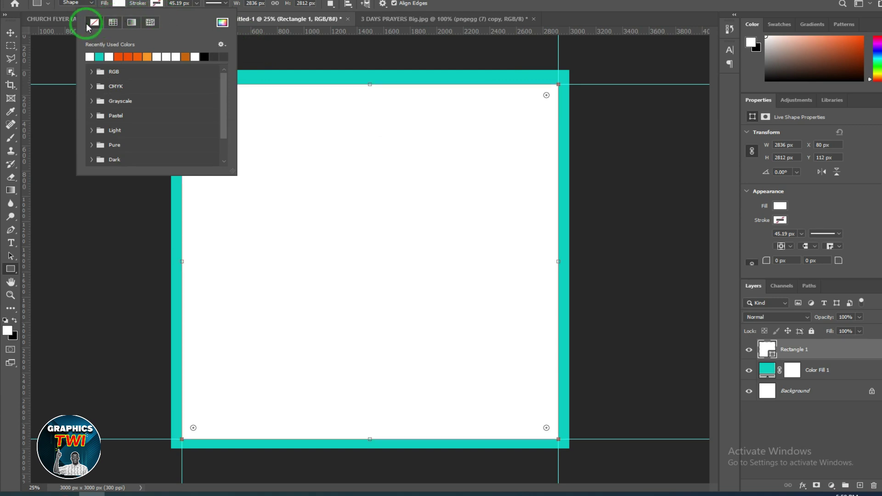
click(12, 33)
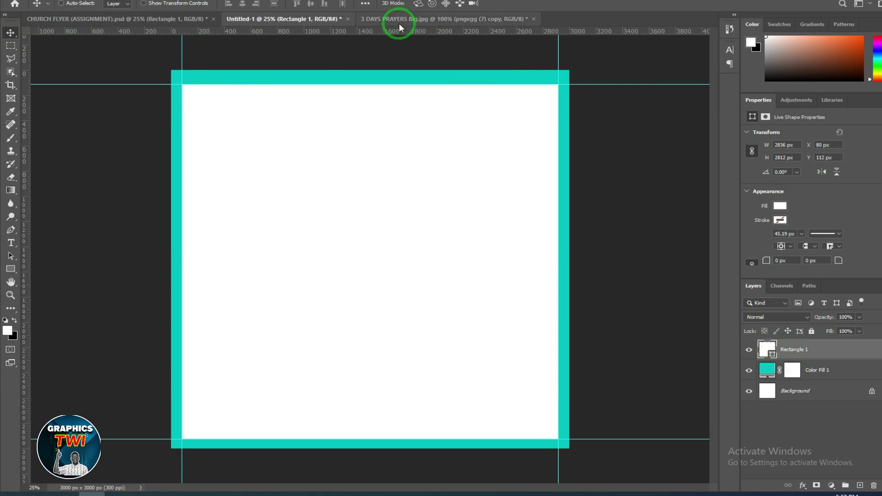
click(183, 23)
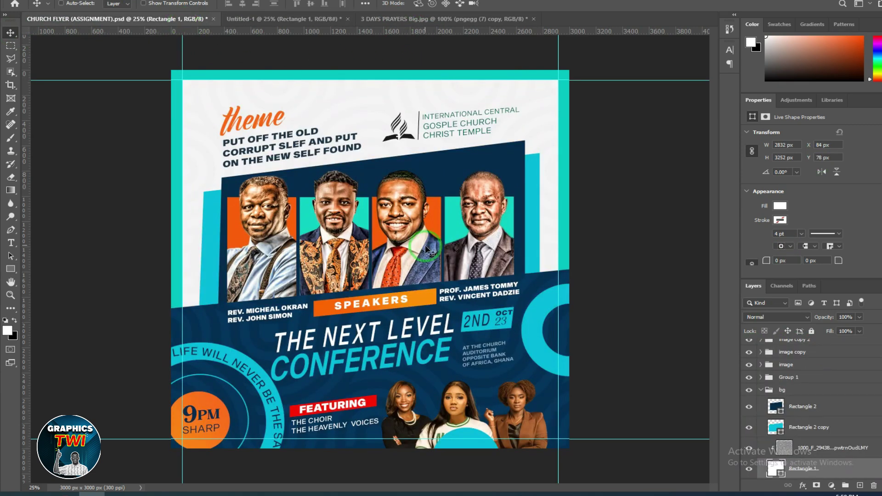
Step: Bring the circular texture into the new flyer, clip it to the white rectangle, and add an empty layer
ctrl+click(327, 99)
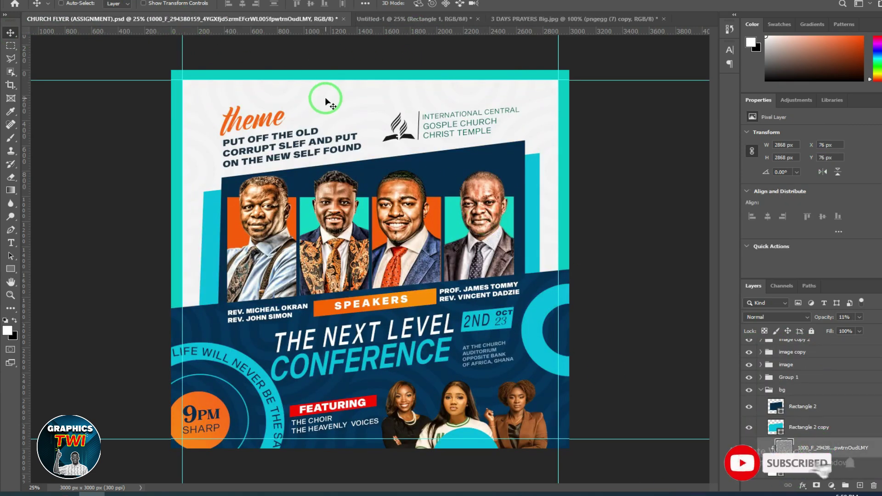
mouse_move(326, 99)
mouse_down()
mouse_move(388, 38)
mouse_move(379, 239)
mouse_move(429, 259)
mouse_move(429, 250)
mouse_up()
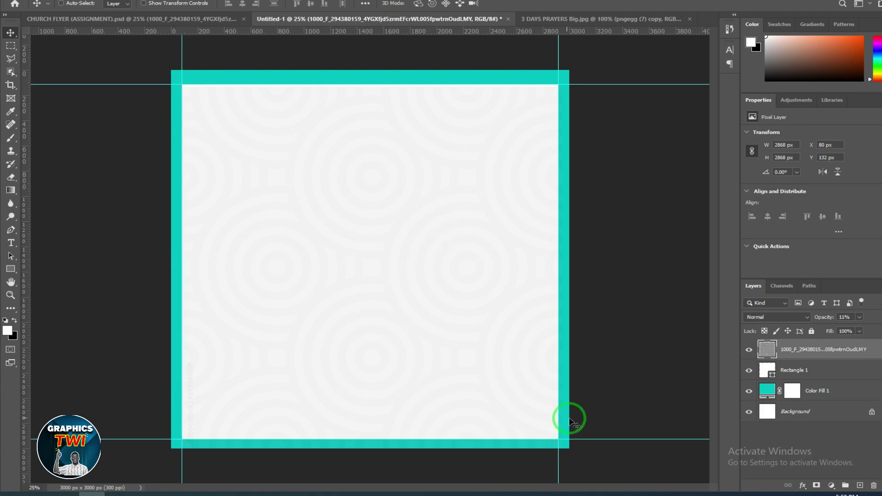
right_click(833, 351)
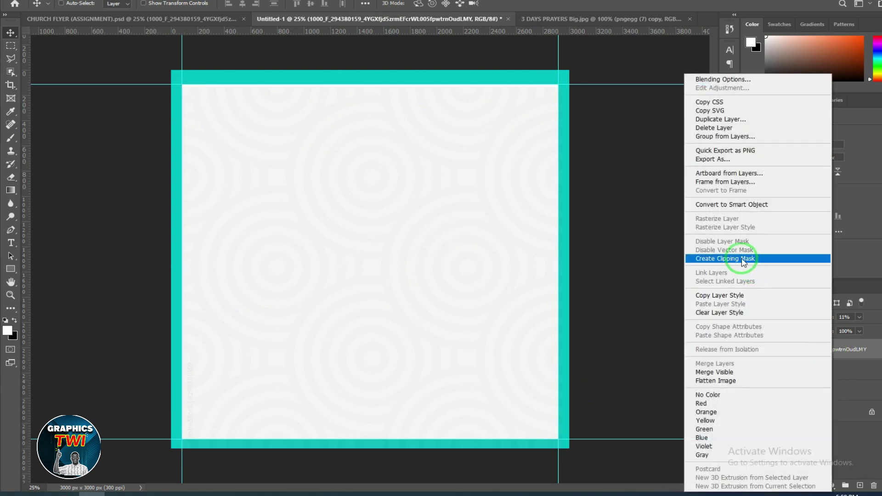
click(719, 259)
click(854, 319)
text(15)
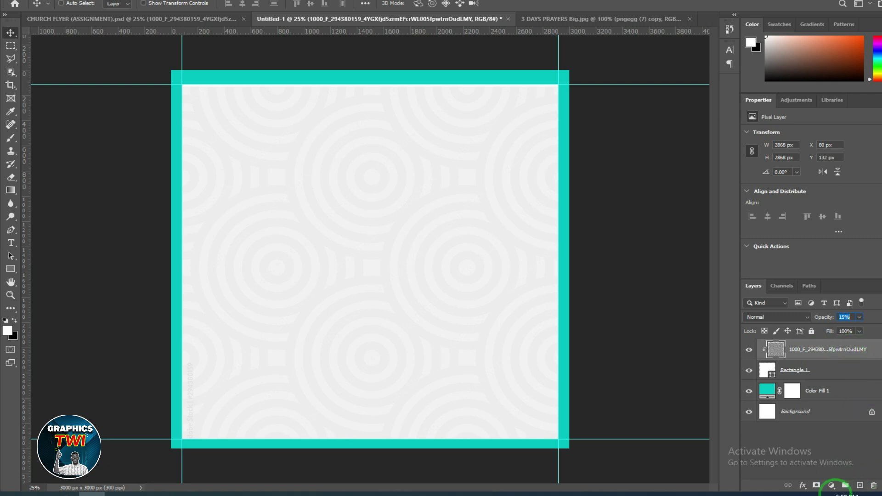
click(859, 485)
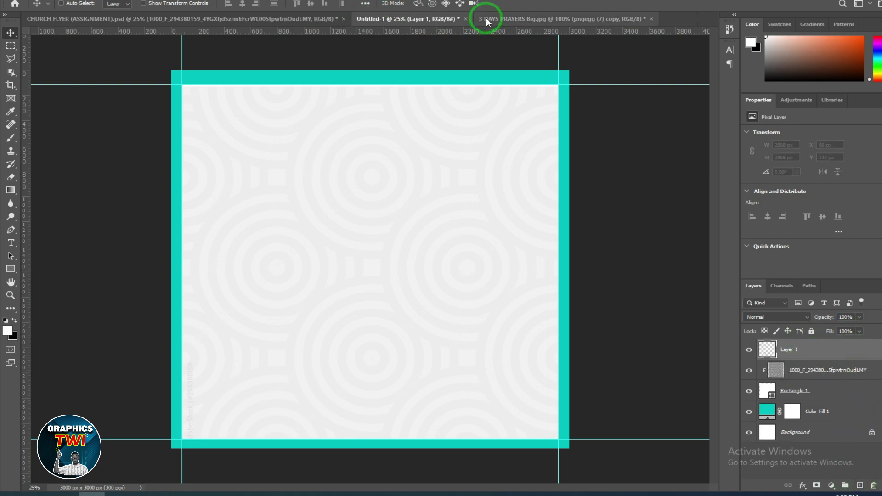
click(303, 19)
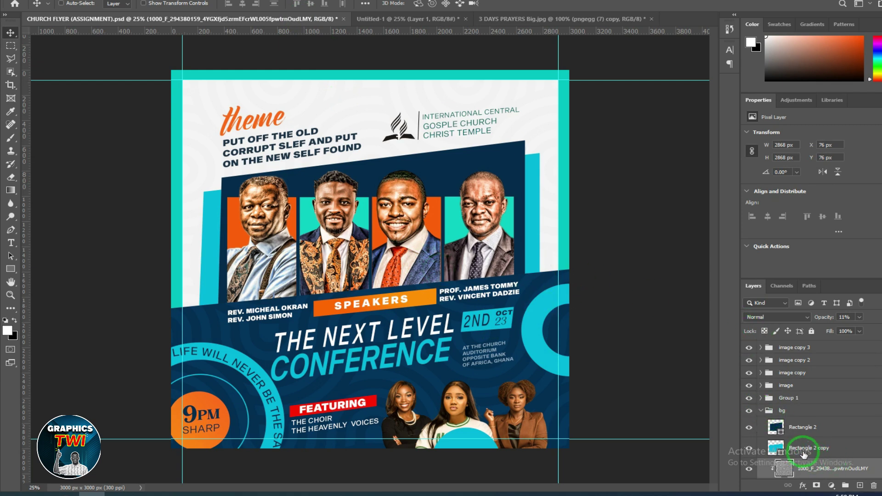
Step: Check the cyan Rectangle 2 copy shape's colour against the teal hex, leaving it unchanged
click(799, 429)
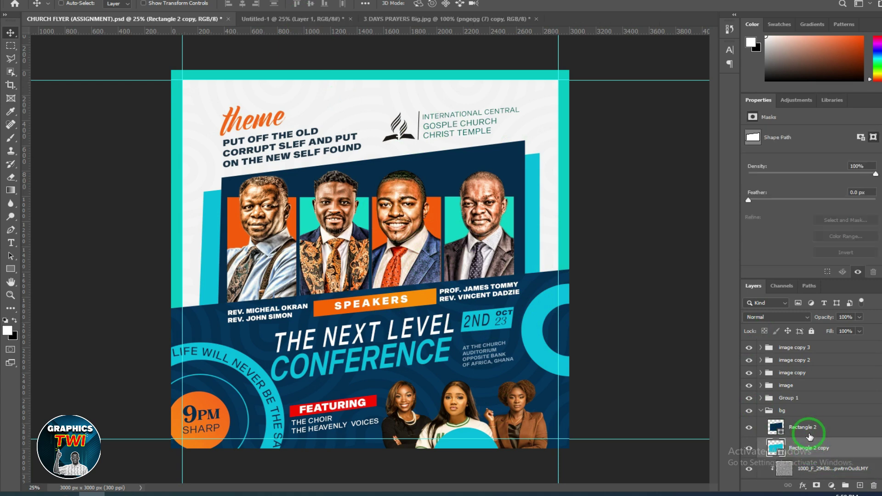
click(805, 450)
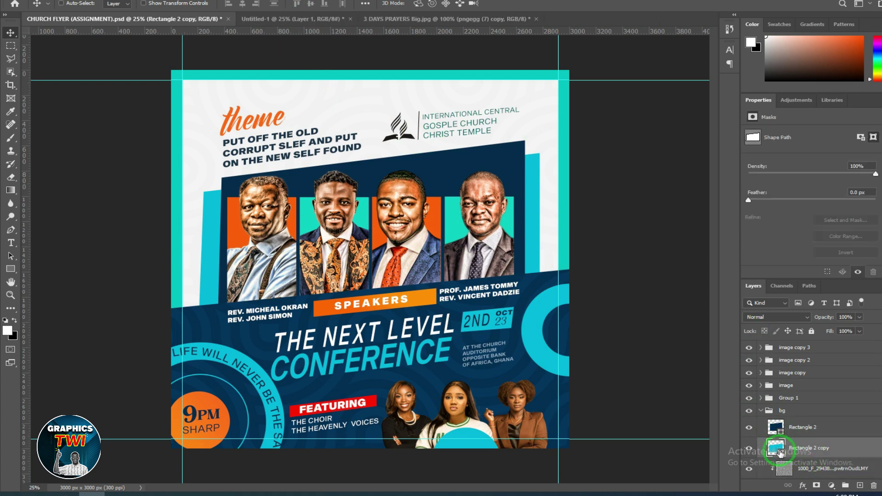
double_click(780, 454)
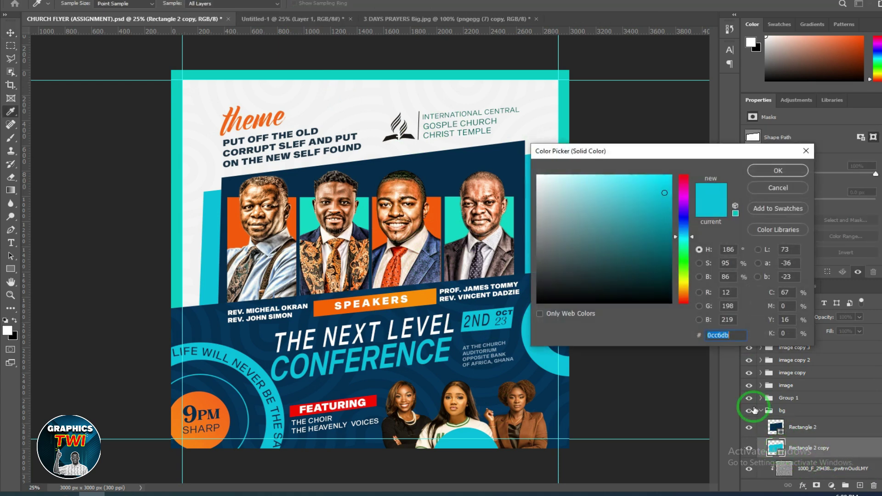
right_click(715, 337)
click(739, 378)
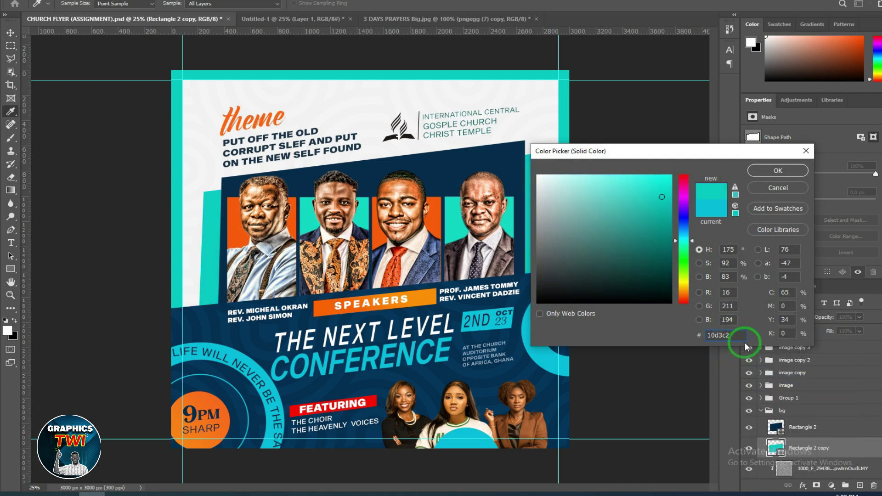
click(775, 189)
Step: Copy the navy Rectangle 2 panel and cyan Rectangle 2 copy into the new flyer, nudged slightly down
key(v)
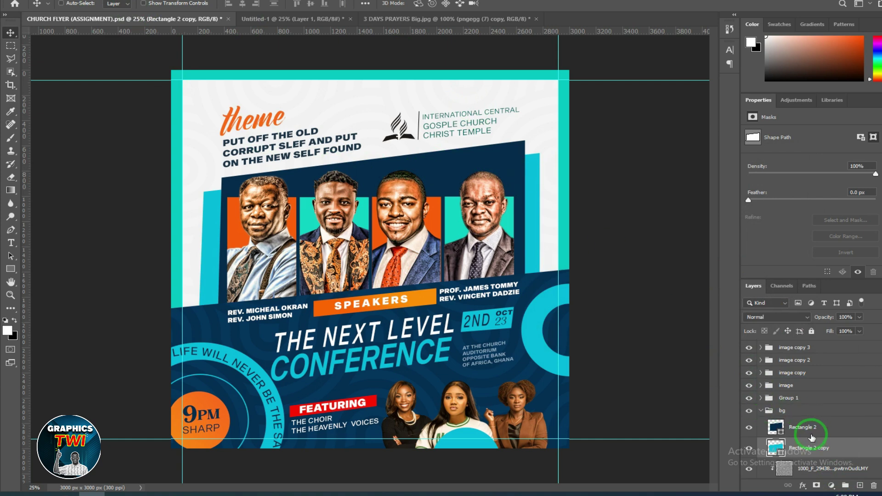
ctrl+click(810, 429)
mouse_move(498, 179)
mouse_down()
mouse_move(496, 141)
mouse_move(373, 167)
mouse_up()
drag(363, 258, 376, 245)
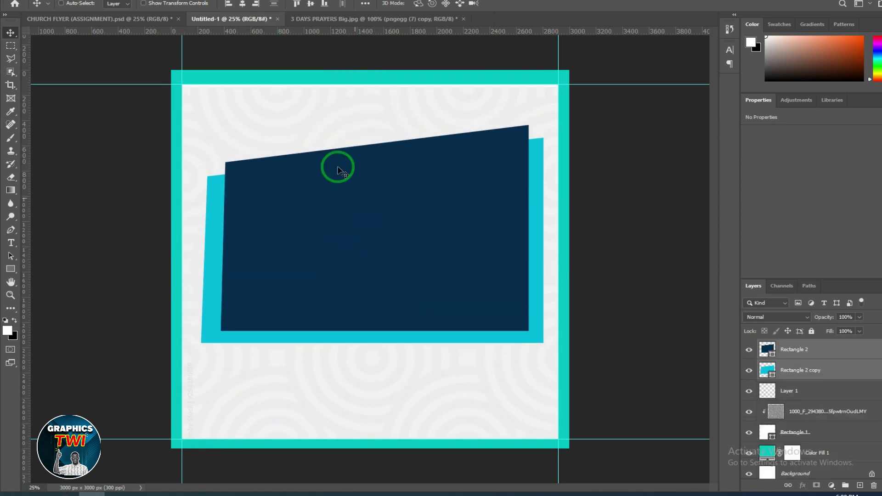
click(161, 18)
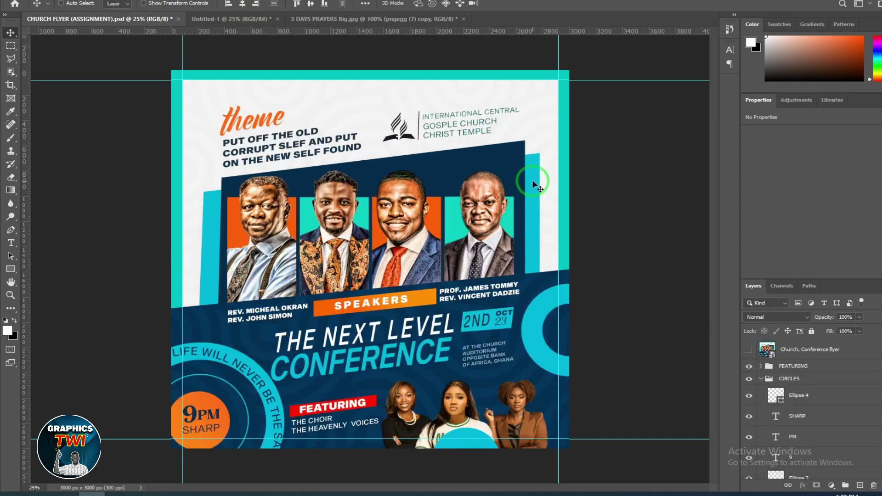
click(250, 19)
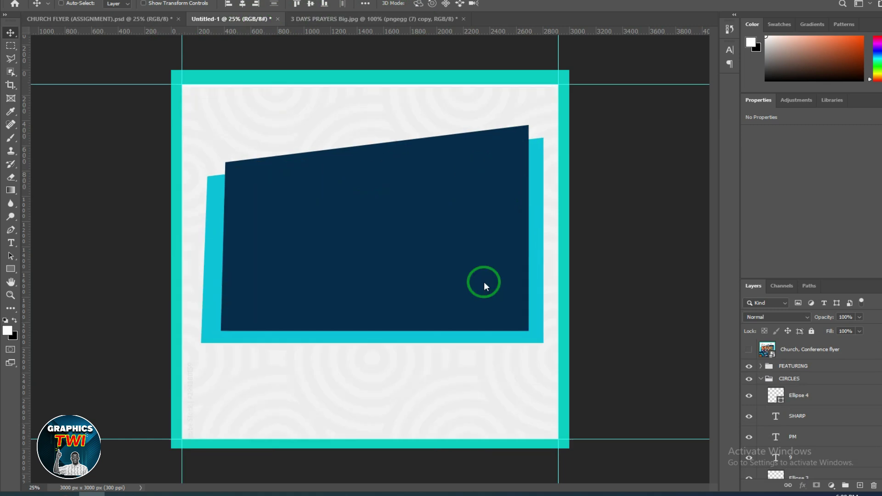
drag(506, 242, 506, 274)
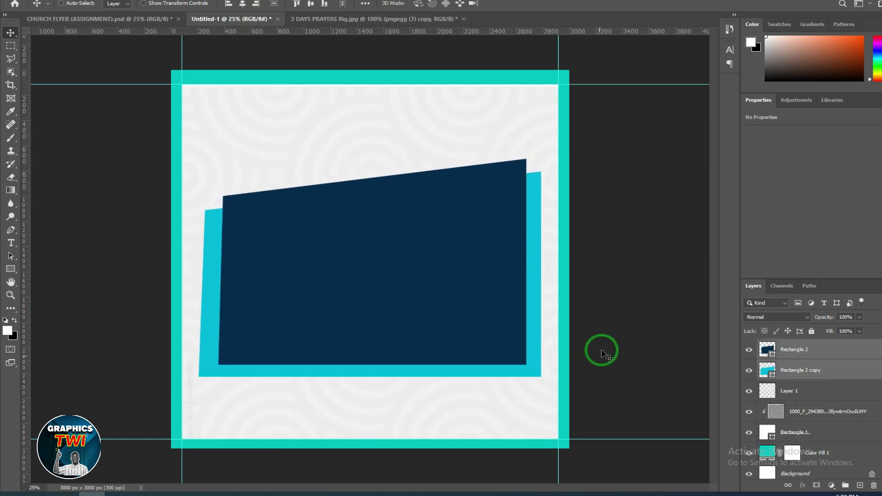
Step: Group the rectangles, texture and teal border fill layers into a group named BG
shift+click(827, 454)
shift+click(815, 352)
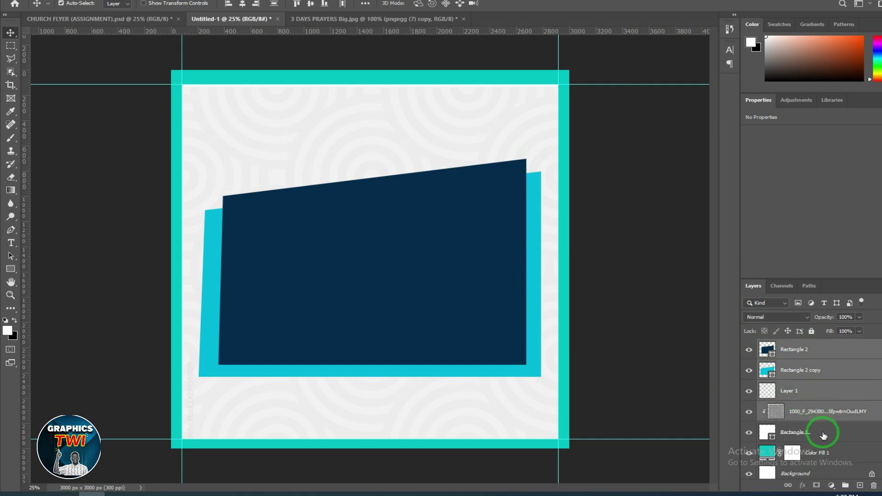
shift+click(832, 453)
key(ctrl+g)
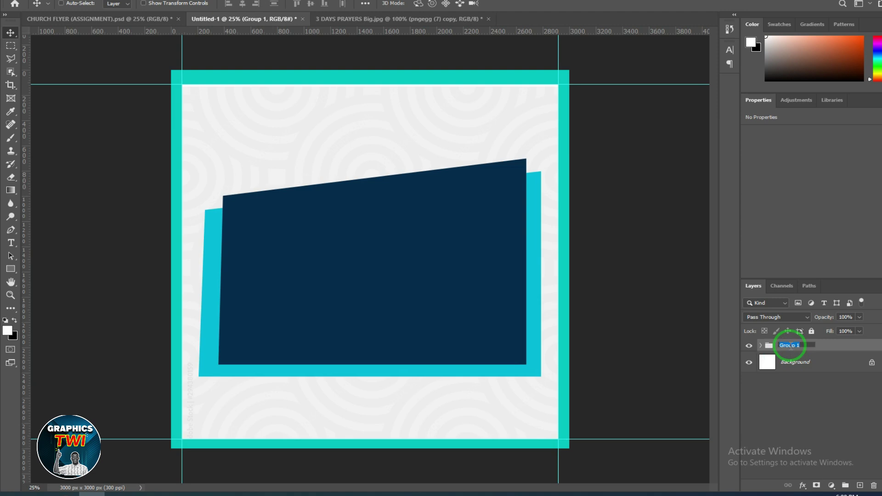
text(BG)
click(365, 83)
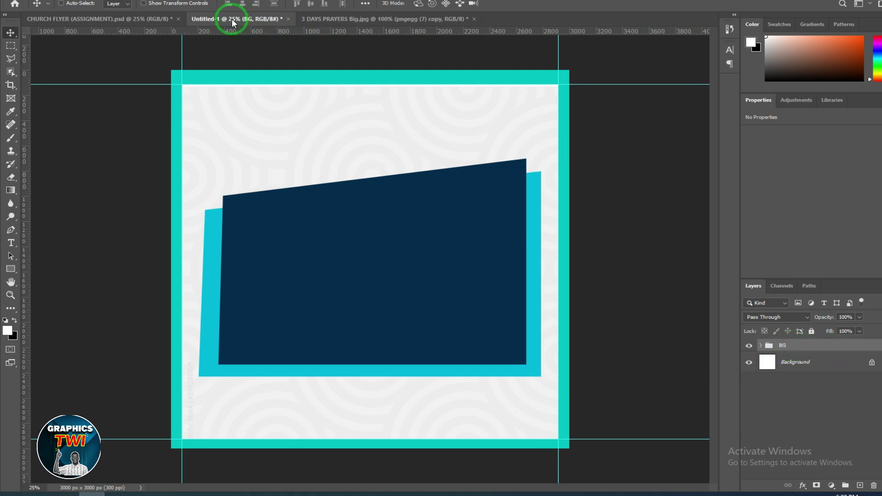
Step: In the reference flyer, collapse CIRCLES, inspect the theme heading text, and toggle Group 1's visibility
click(137, 23)
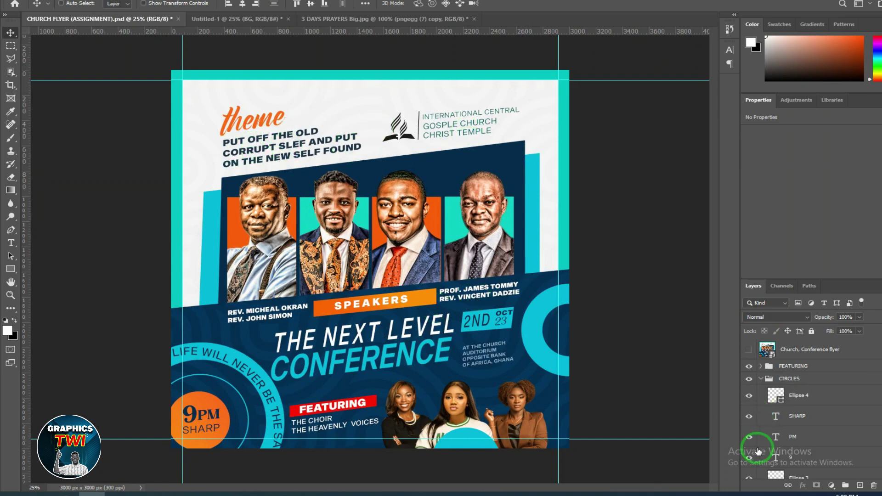
click(760, 380)
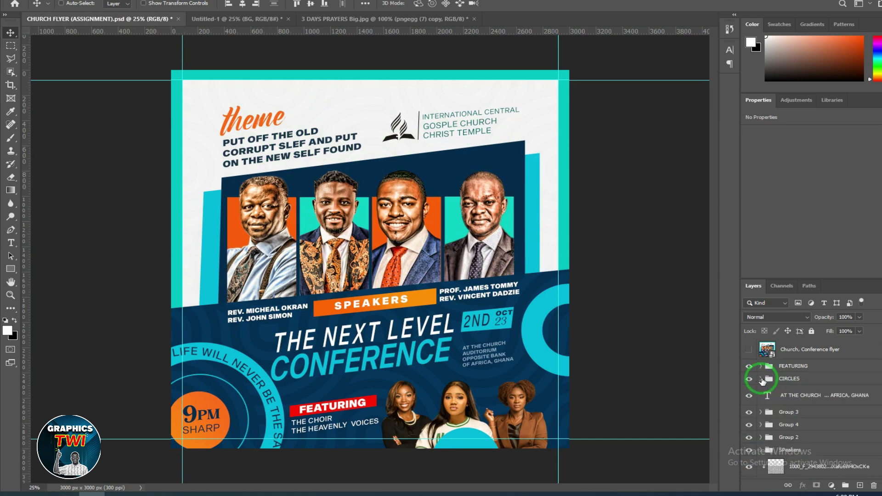
scroll(873, 442, down, 1)
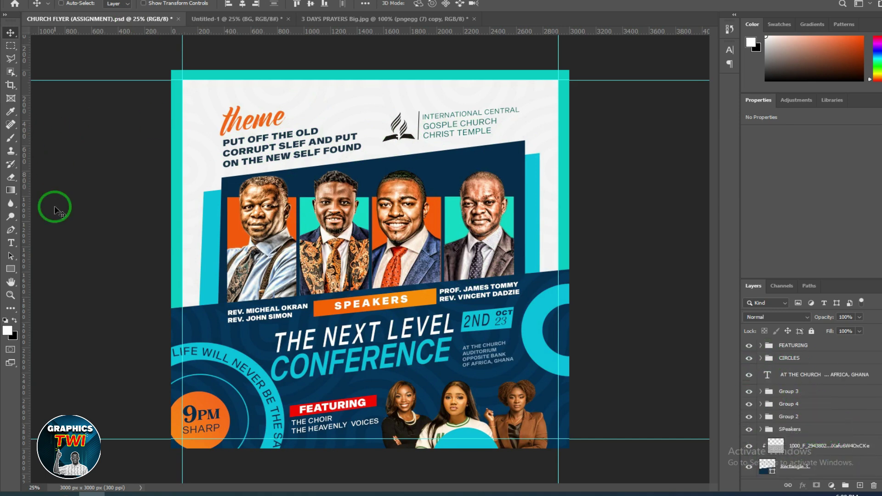
click(11, 242)
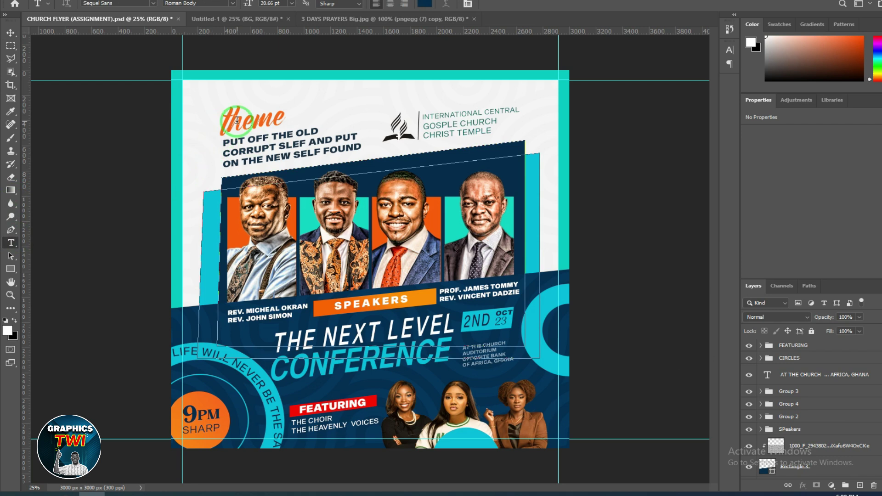
click(236, 120)
click(481, 219)
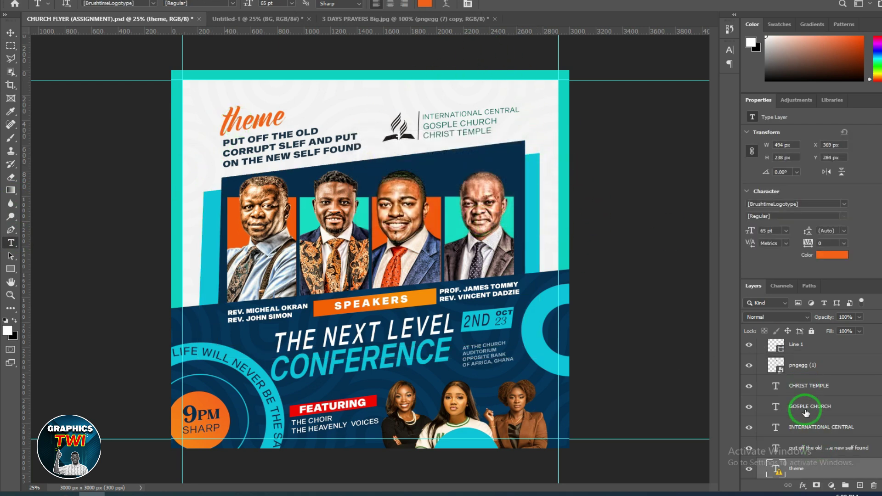
scroll(798, 408, up, 1)
scroll(798, 407, up, 1)
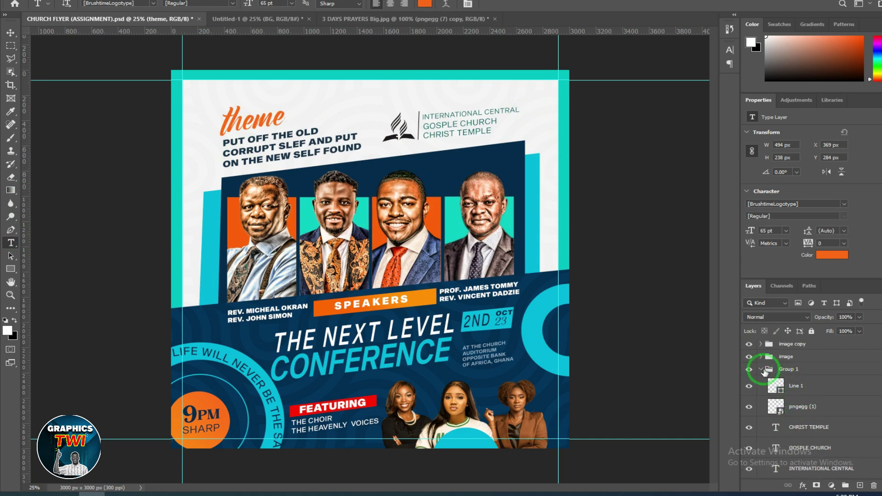
click(762, 371)
click(749, 370)
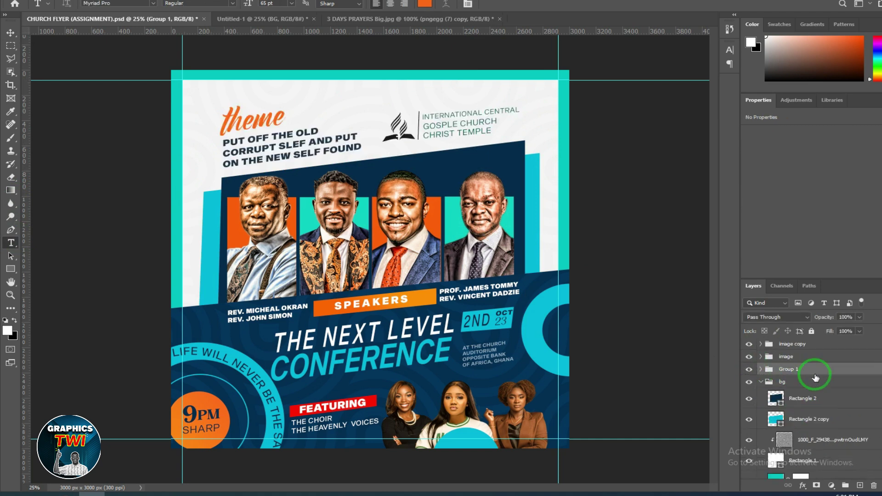
click(17, 31)
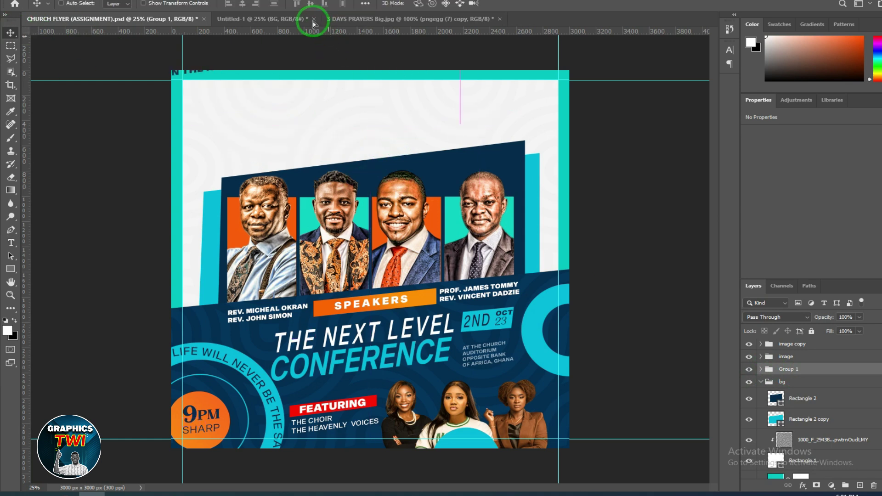
Step: Place the theme text and church logo header at the top of the new flyer
click(309, 20)
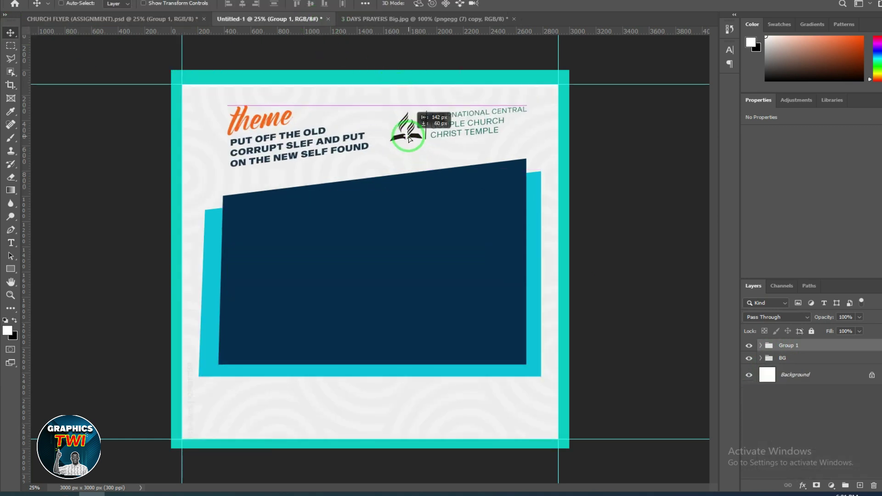
mouse_move(404, 150)
mouse_down()
mouse_move(397, 133)
mouse_move(430, 128)
mouse_up()
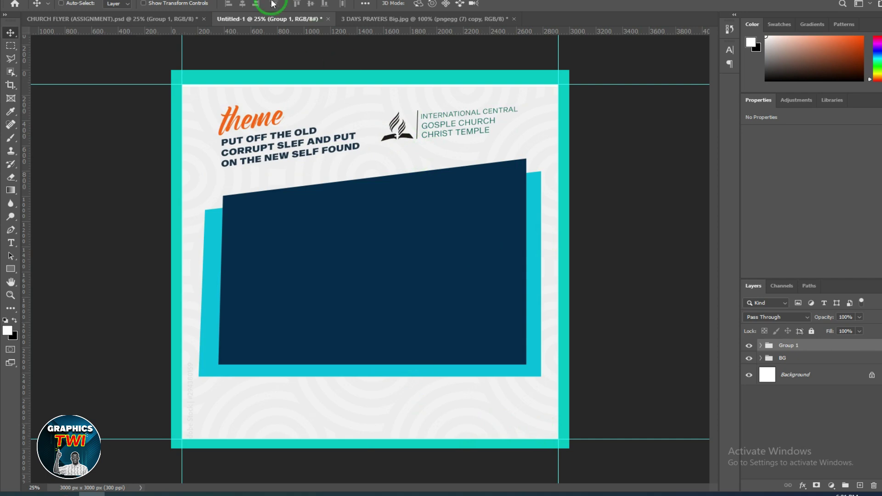
click(153, 19)
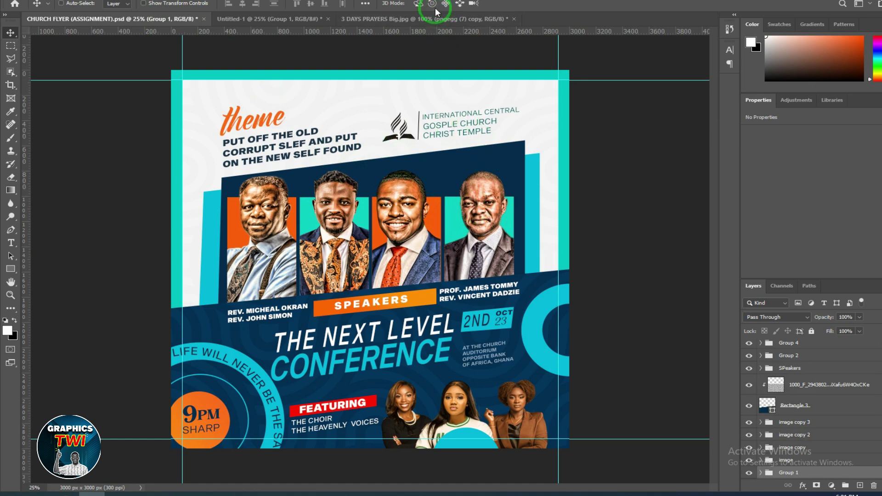
click(414, 18)
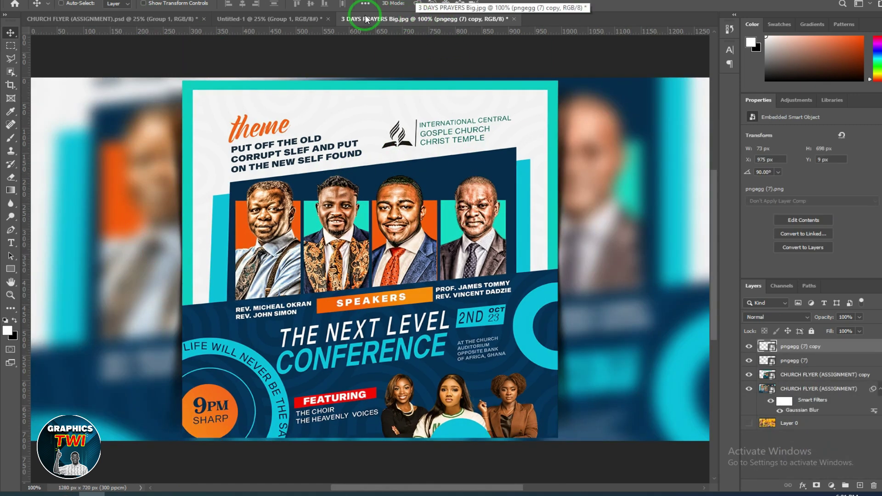
click(271, 19)
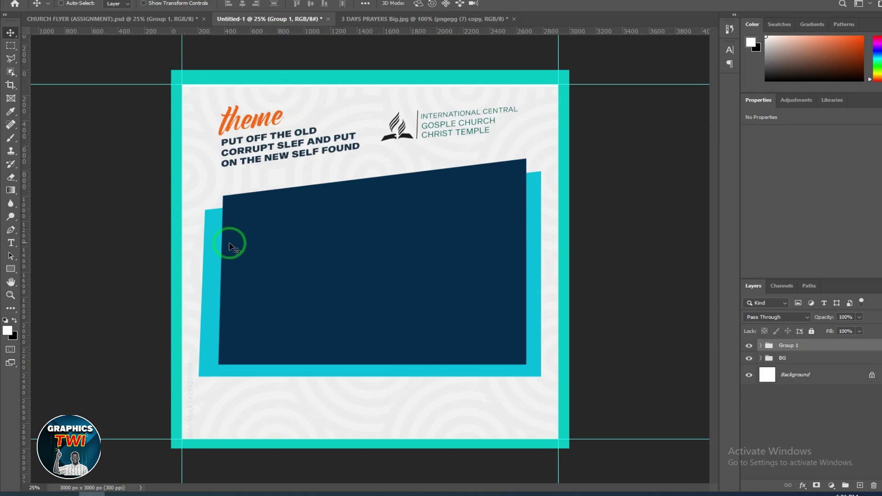
click(142, 19)
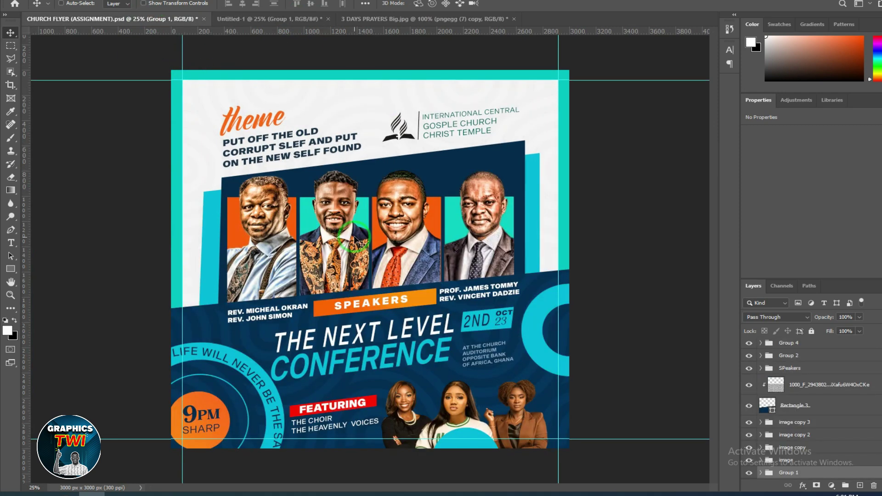
click(265, 20)
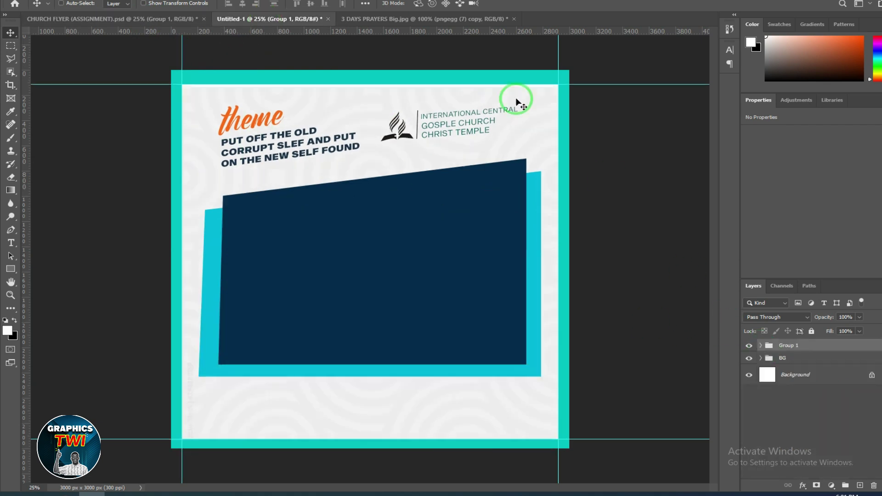
click(137, 19)
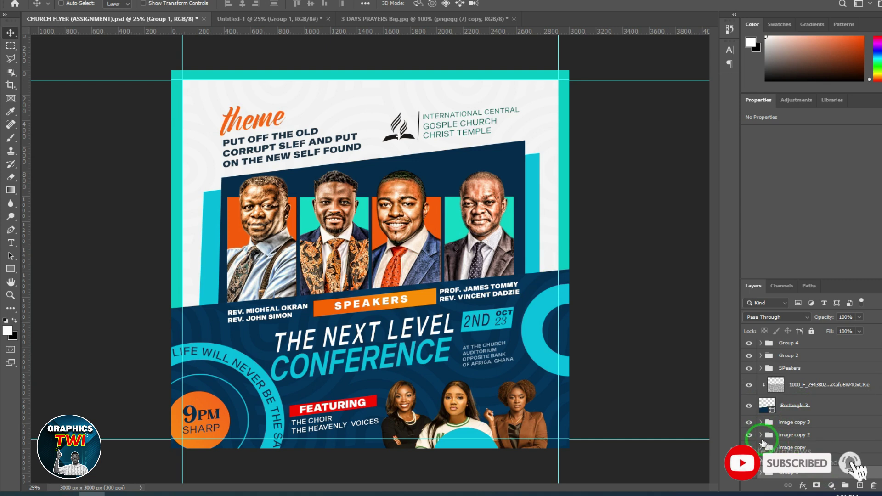
Step: Toggle layer visibility in the reference flyer to identify the speaker photo and theme groups
click(749, 435)
click(749, 422)
scroll(781, 414, down, 3)
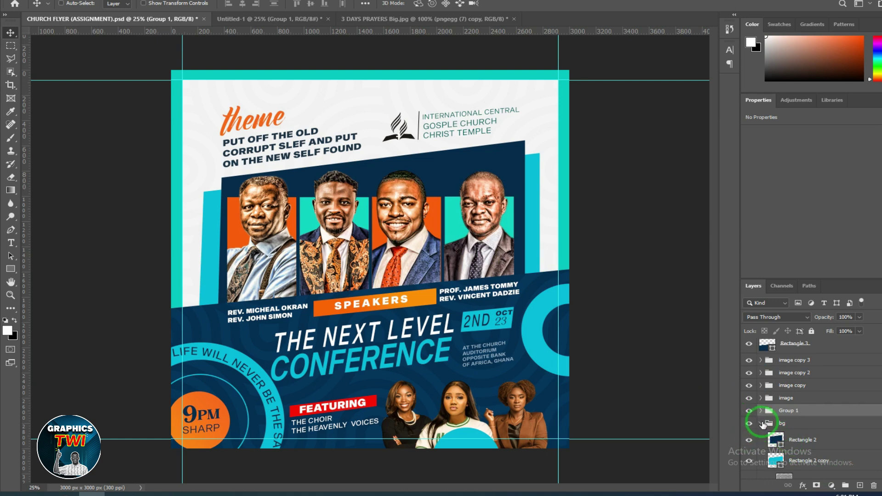
click(763, 424)
click(749, 439)
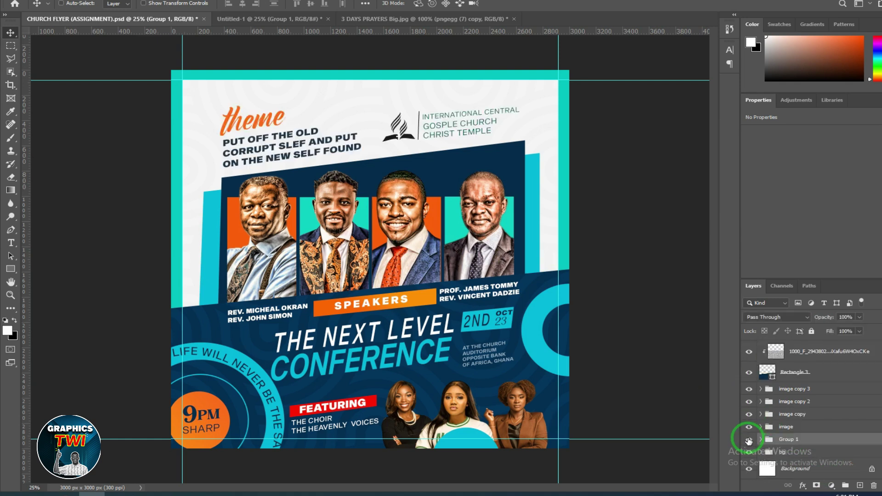
Step: Bring the first speaker's 'image' group with orange backing onto the navy panel's left side
click(749, 427)
click(772, 426)
drag(290, 222, 265, 198)
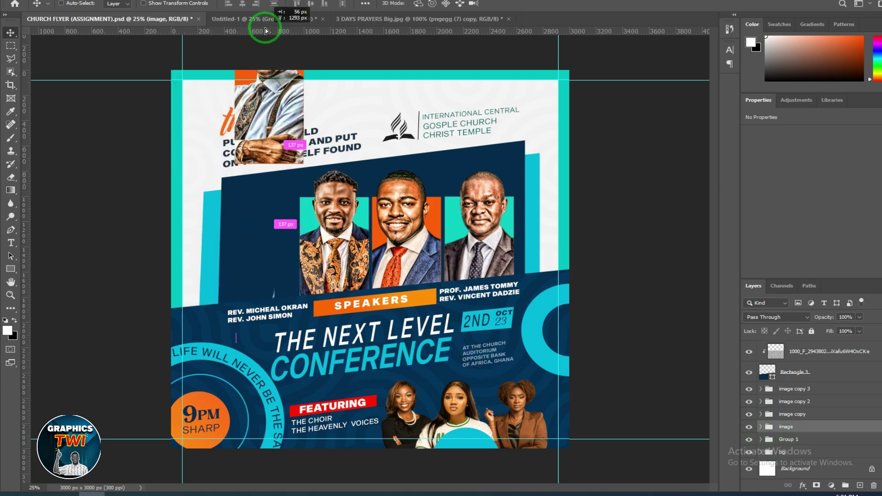
drag(266, 198, 245, 120)
drag(276, 235, 272, 256)
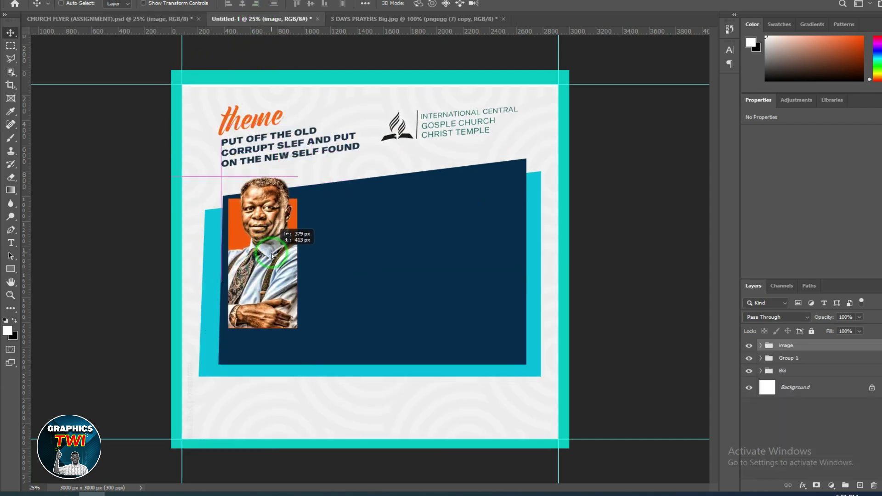
click(141, 21)
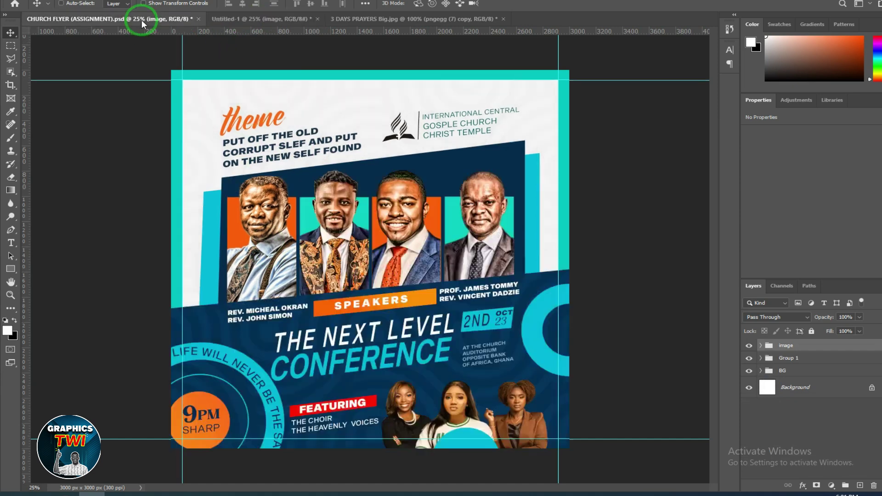
click(242, 20)
drag(266, 253, 266, 275)
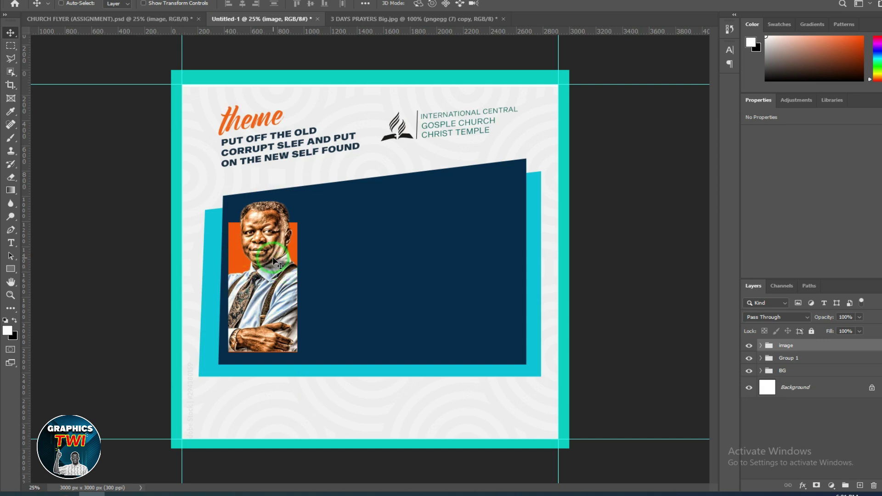
click(140, 19)
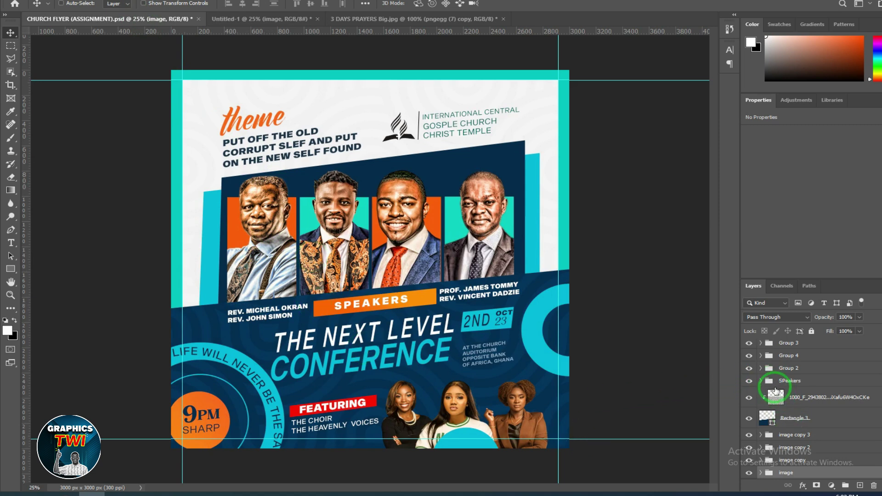
Step: Drag the second speaker's photo group into Untitled-1 beside the first portrait
scroll(763, 390, down, 3)
click(793, 415)
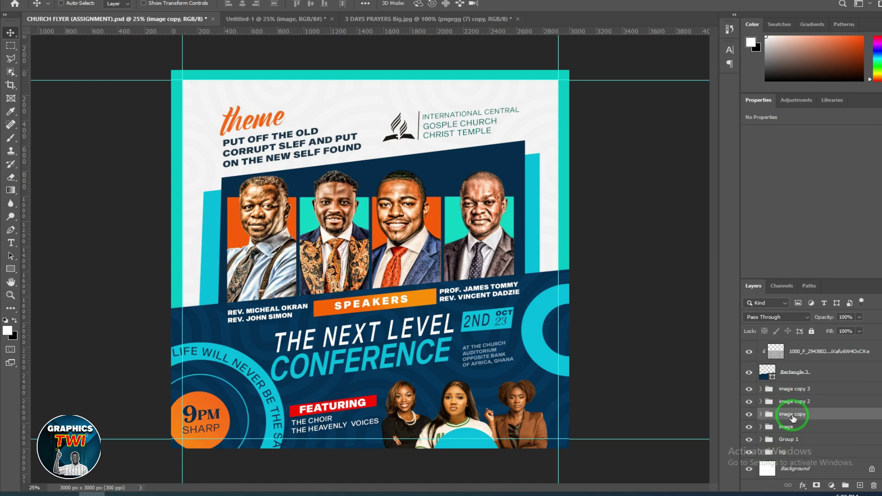
click(748, 415)
drag(332, 205, 348, 276)
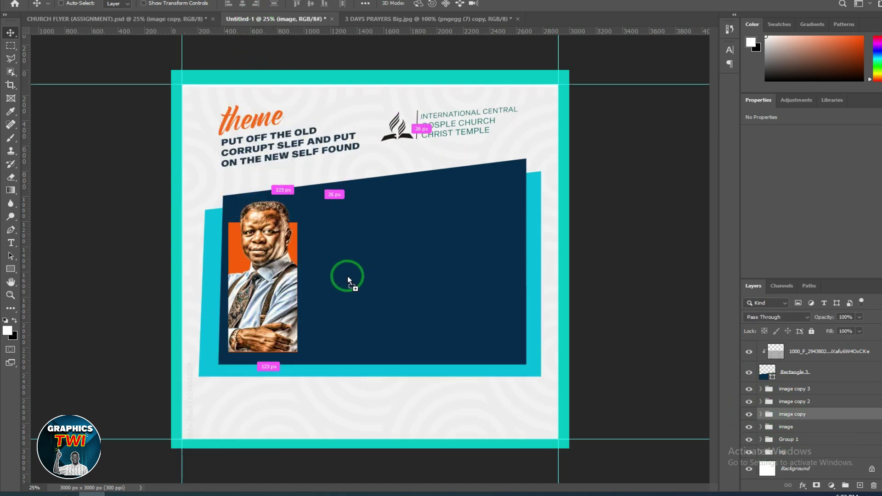
drag(347, 276, 343, 267)
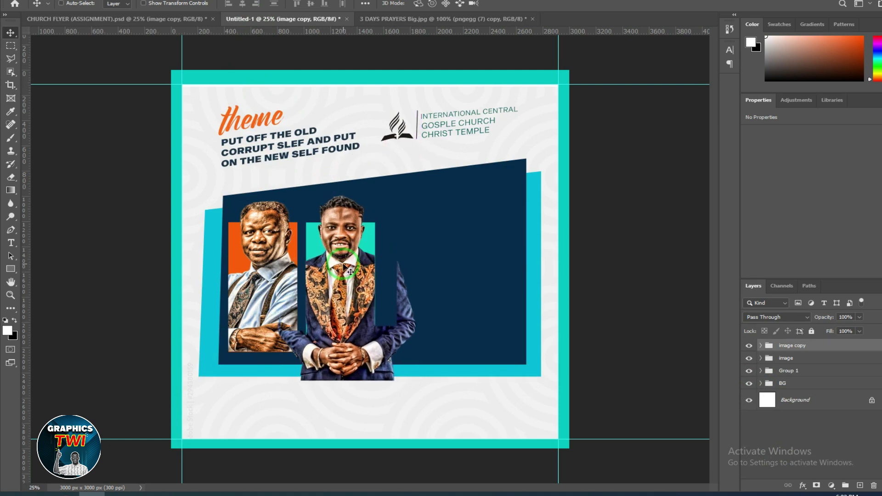
Step: Check the reference flyer, then expand the second speaker's group and select its photo layer
click(175, 24)
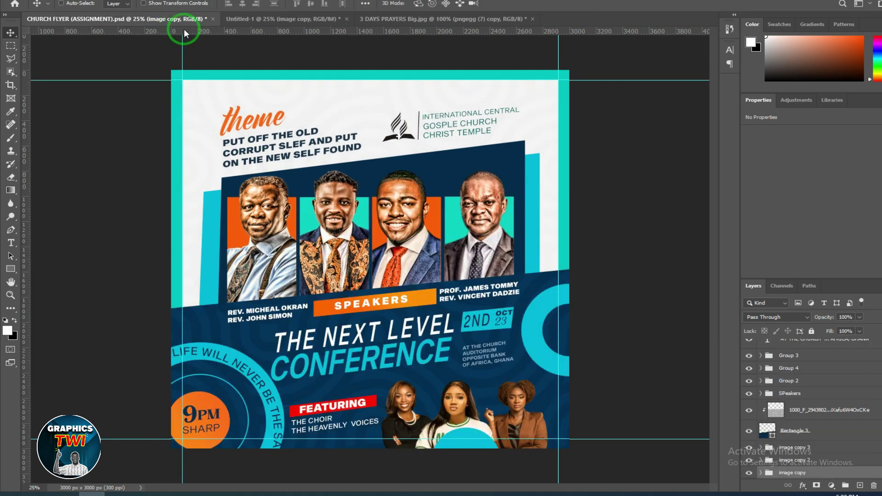
click(417, 239)
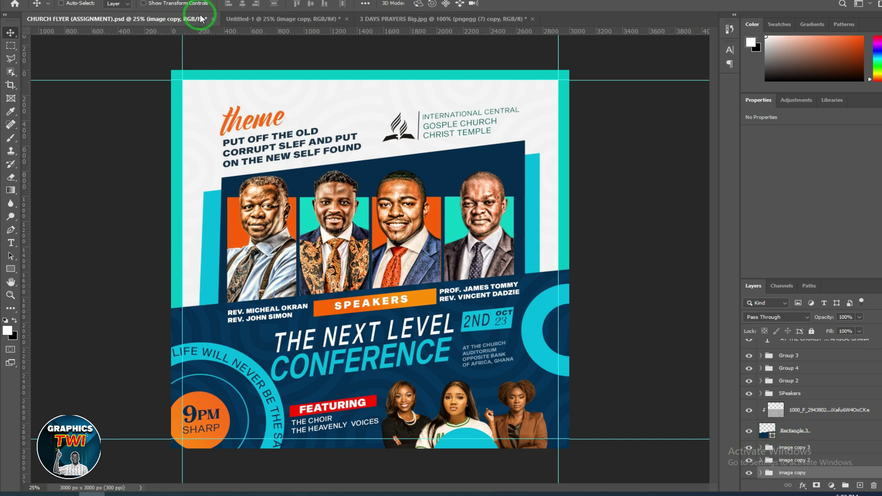
click(243, 20)
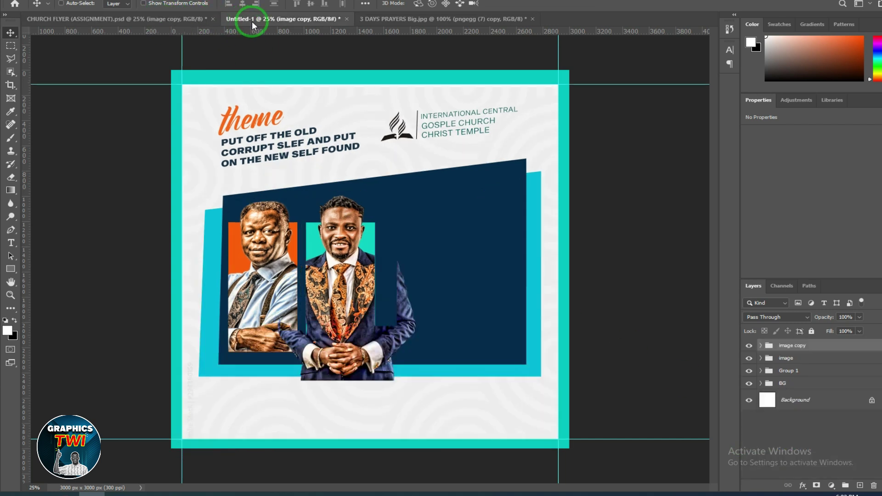
click(761, 346)
click(805, 362)
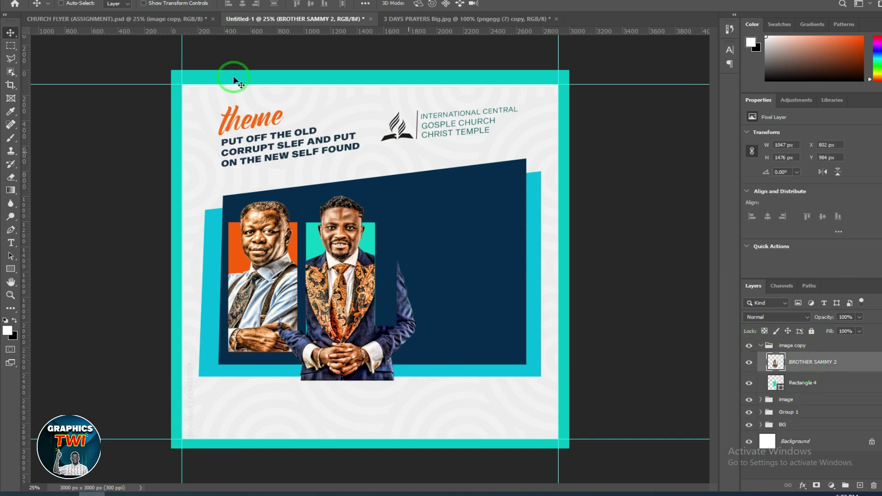
Step: Cut the overhanging arm, the sleeve over the first photo, and the hands below the panel
click(17, 44)
drag(375, 219, 516, 491)
key(Delete)
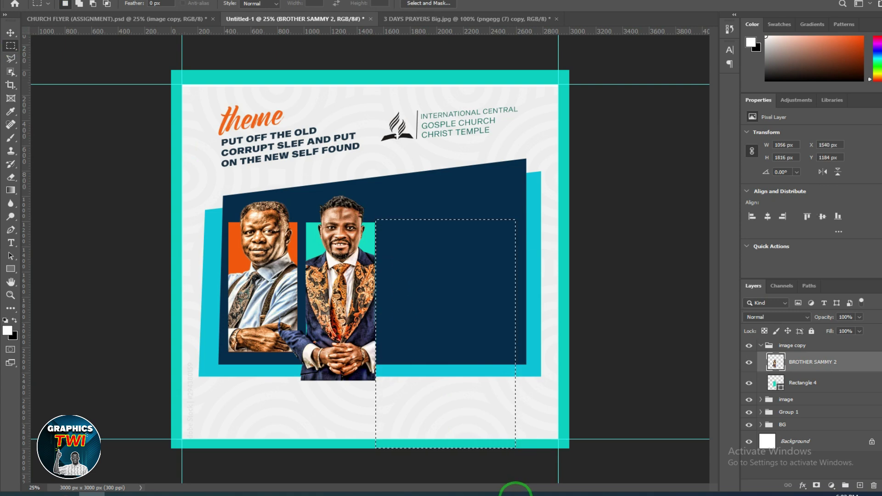
mouse_move(246, 192)
mouse_down()
mouse_move(307, 448)
mouse_move(305, 490)
mouse_up()
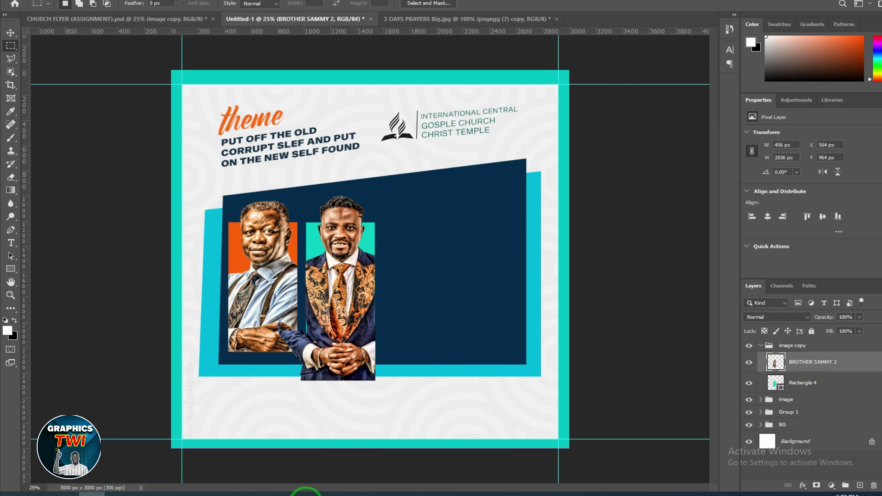
key(Delete)
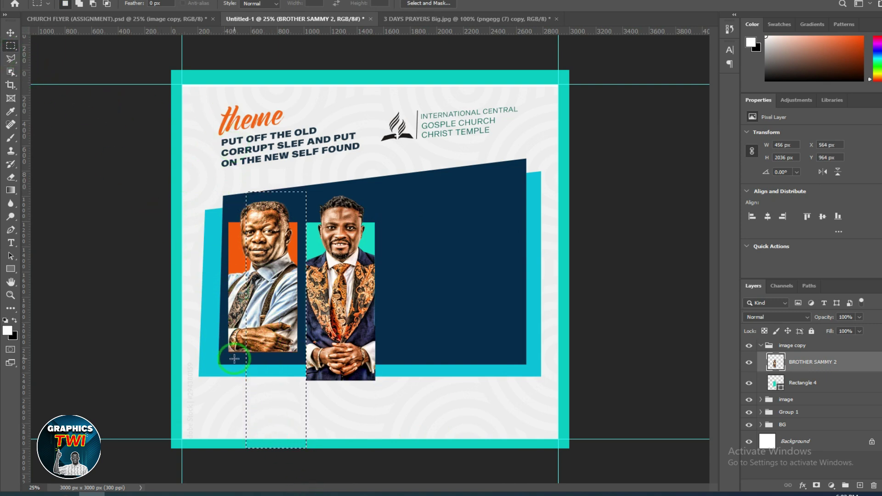
drag(226, 352, 415, 430)
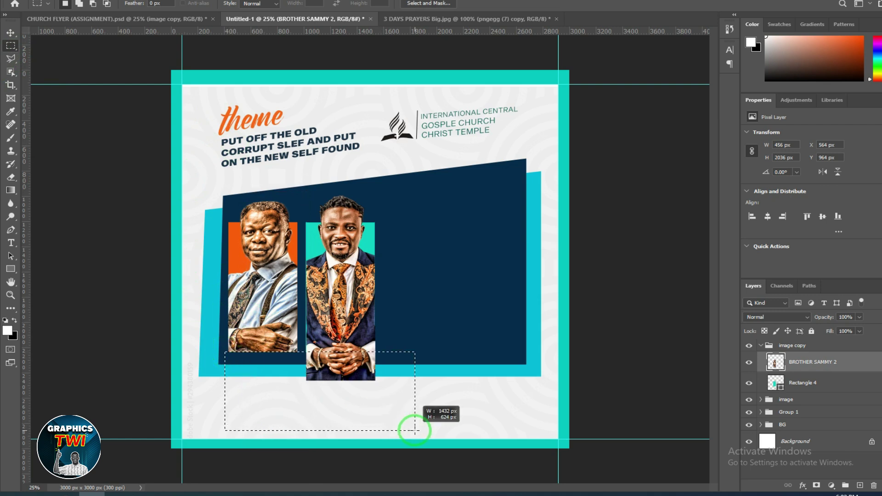
key(Delete)
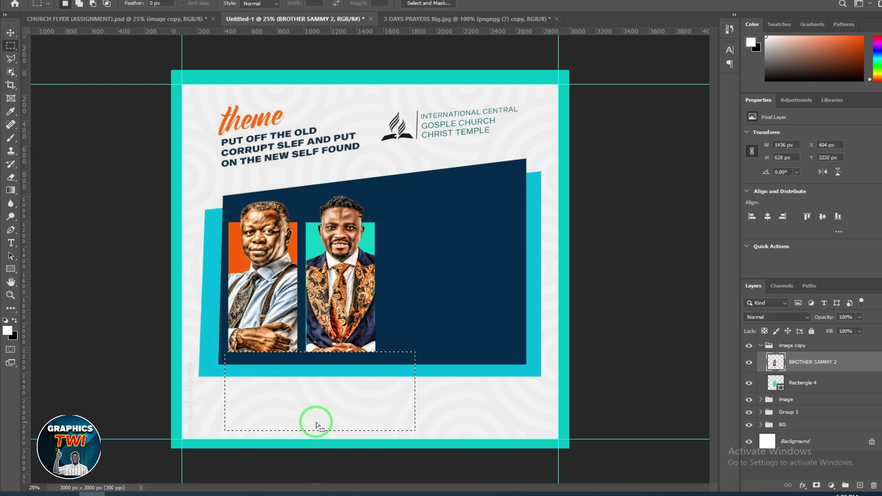
click(446, 446)
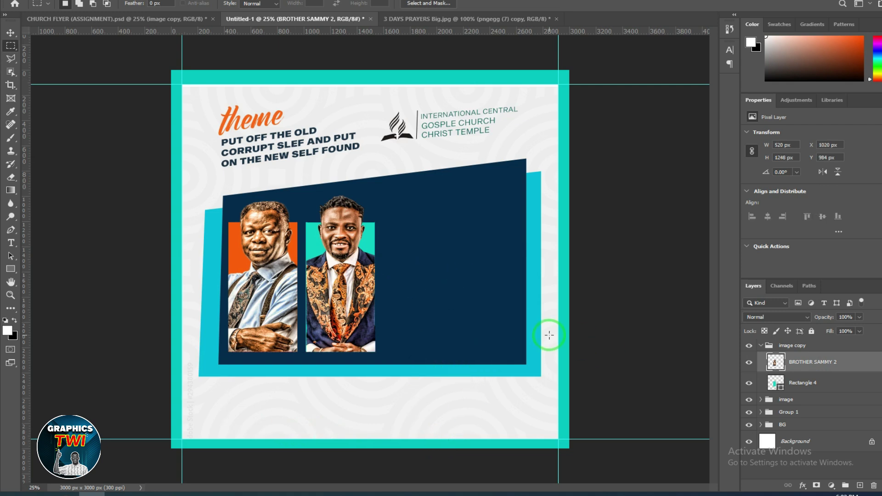
click(776, 363)
click(761, 348)
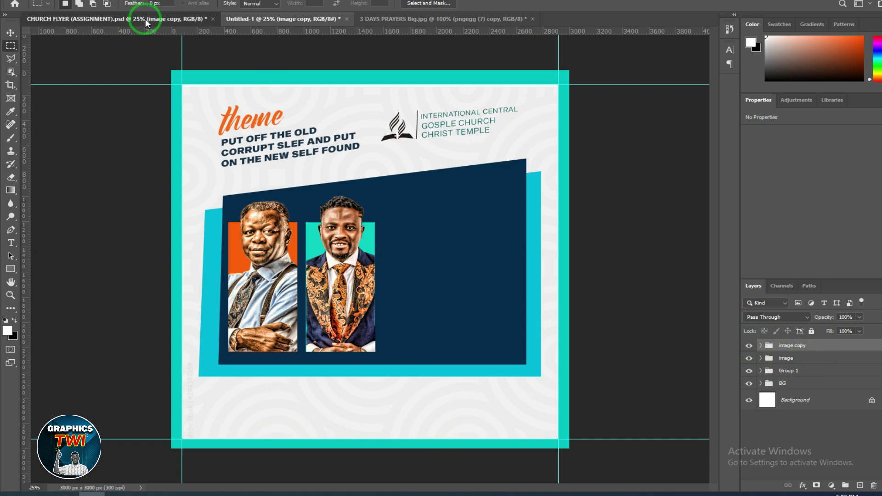
Step: Move the 'image copy 2' group with the blue-suited speaker into Untitled-1 and free-transform it into place
click(146, 23)
click(783, 470)
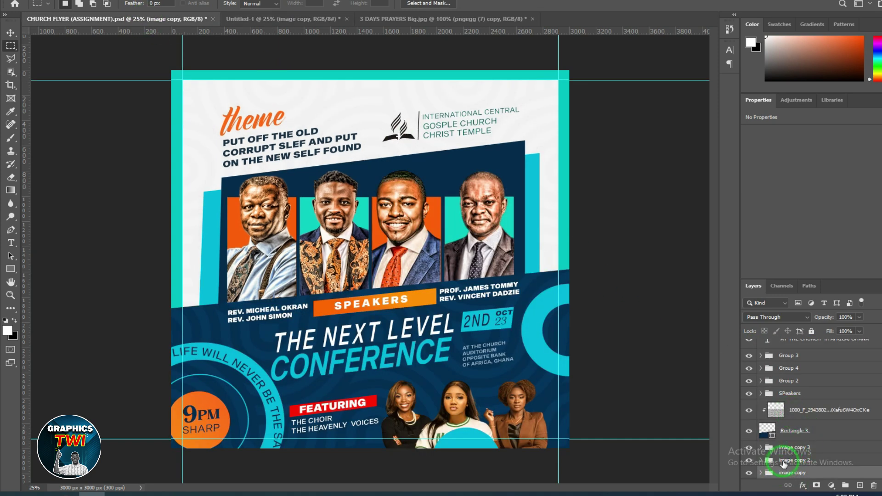
click(783, 464)
click(478, 243)
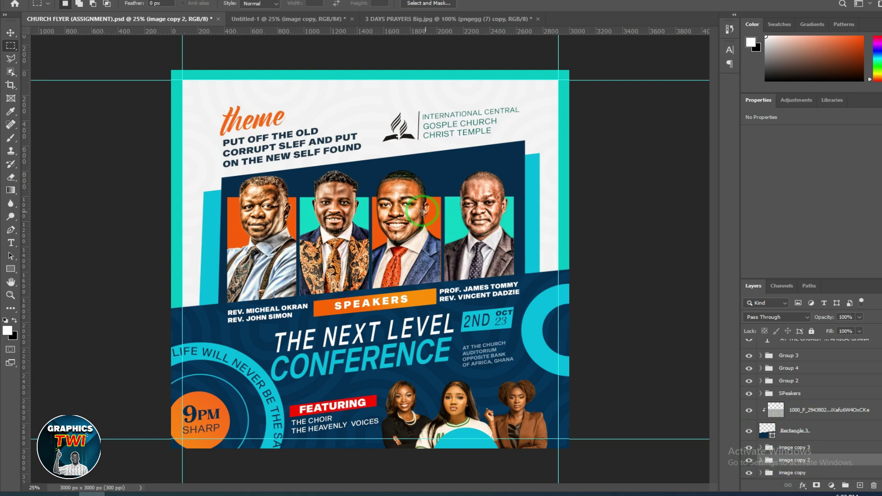
click(9, 32)
drag(394, 202, 276, 20)
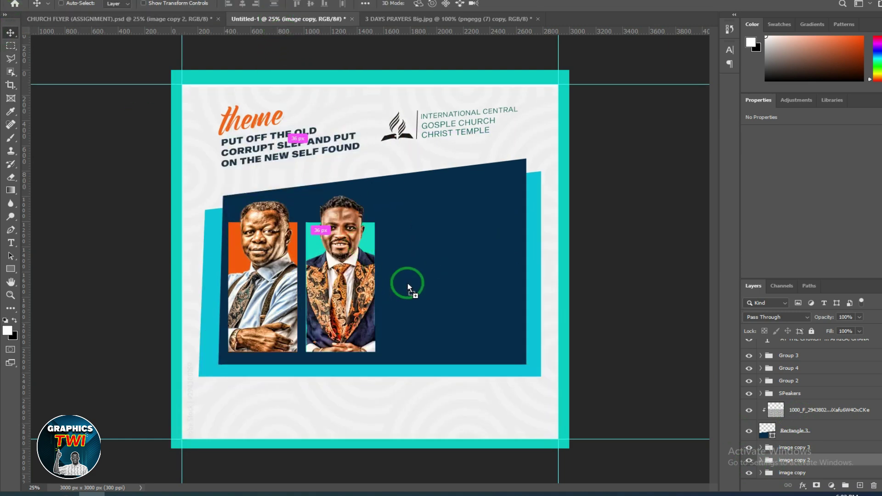
drag(405, 275, 442, 291)
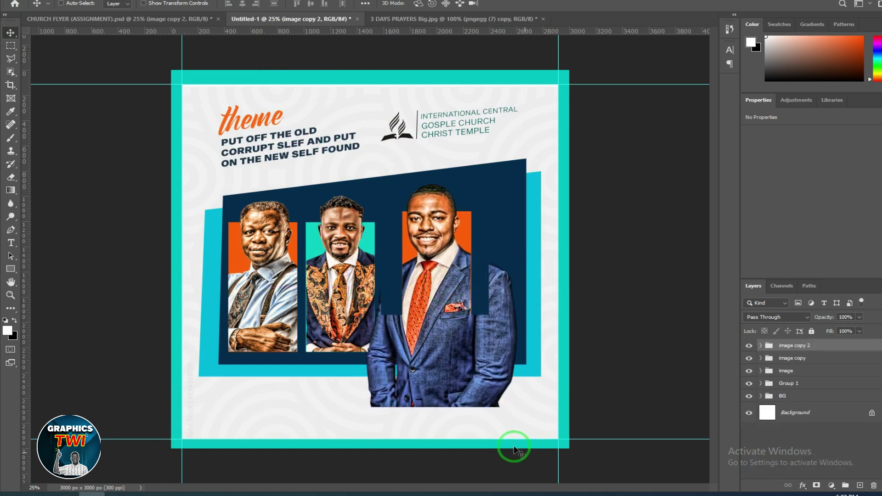
key(ctrl+t)
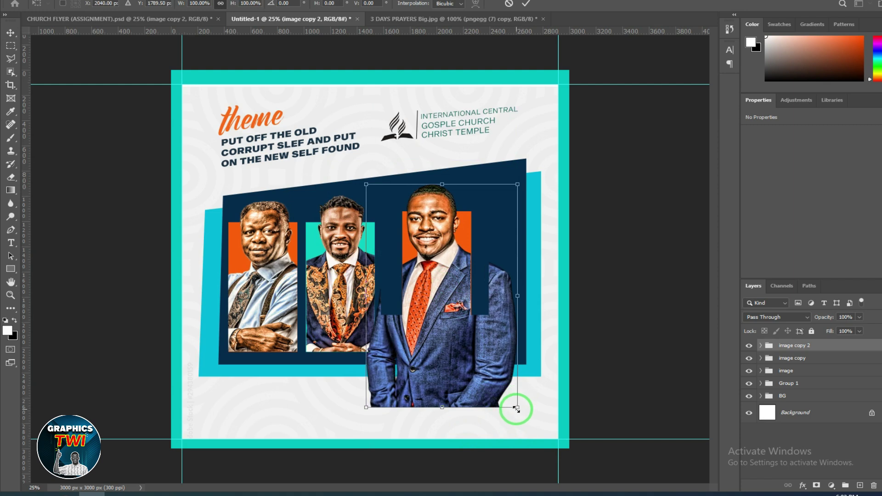
drag(435, 267, 415, 278)
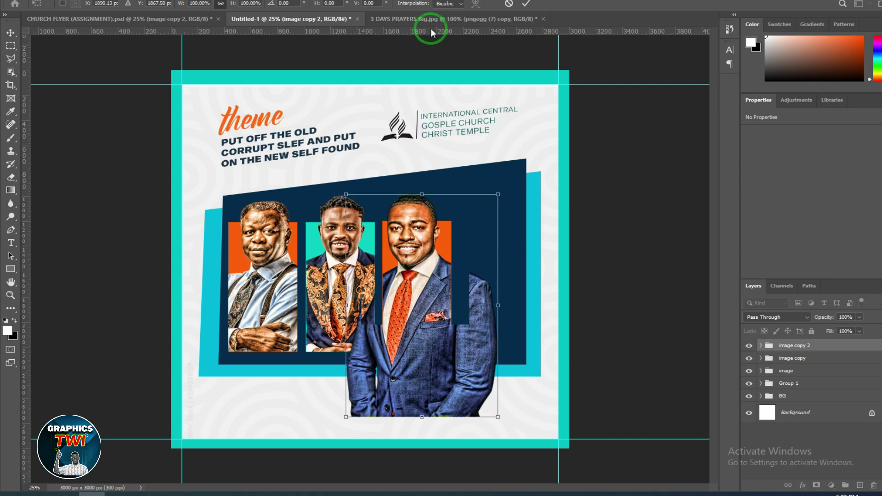
Step: Commit the third speaker's placement and select his cut-out photo layer
click(526, 5)
click(794, 346)
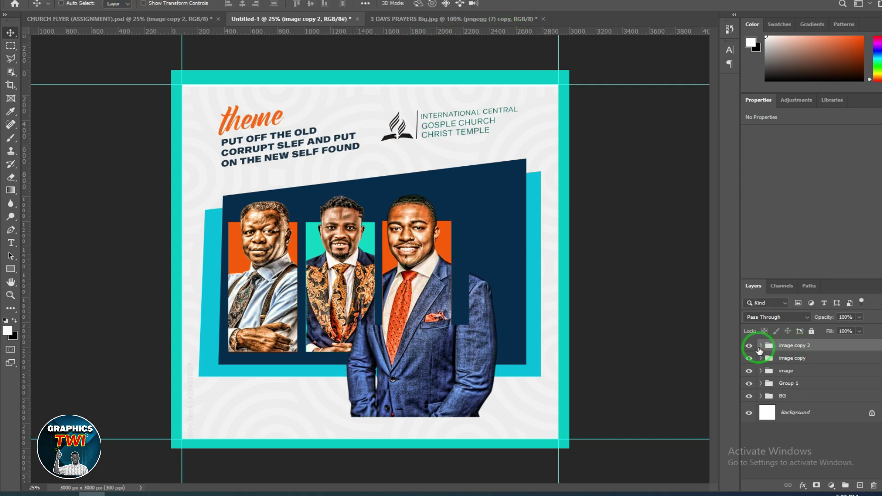
click(749, 345)
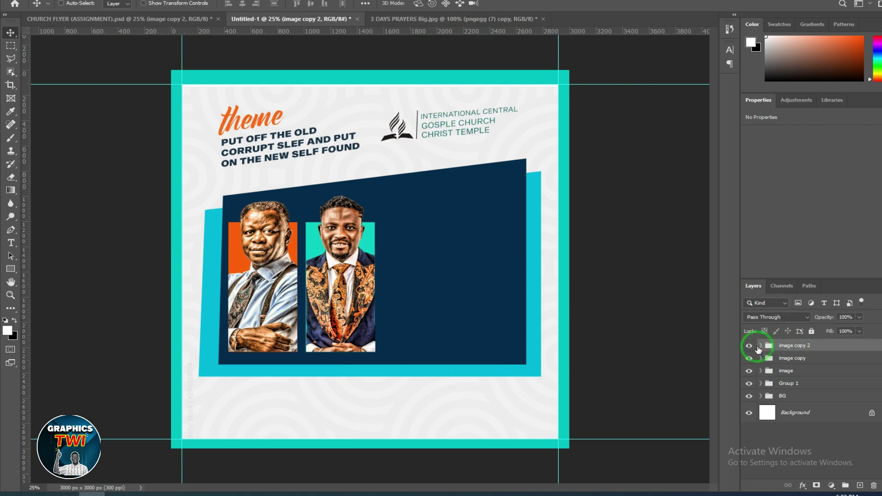
click(749, 346)
click(761, 345)
click(801, 363)
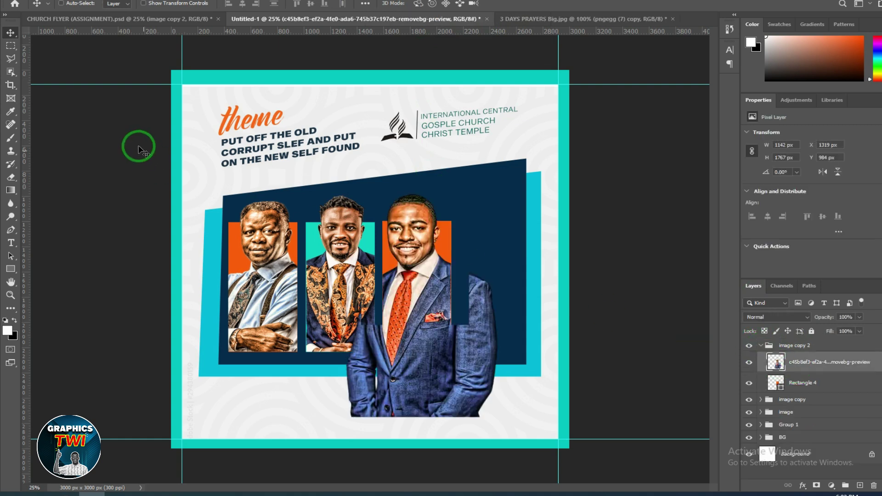
Step: Trim the third photo where it overlaps the second speaker, right of his panel, and below the navy panel
click(11, 46)
drag(307, 181, 383, 448)
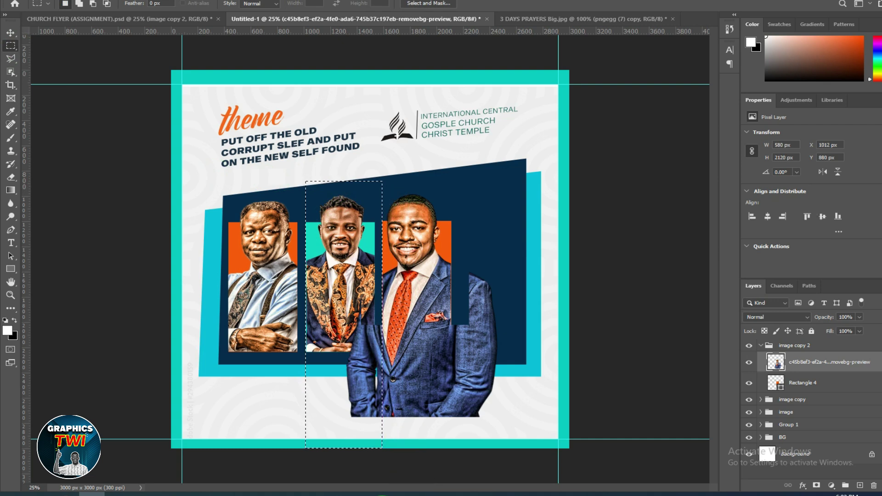
key(Delete)
drag(450, 194, 525, 448)
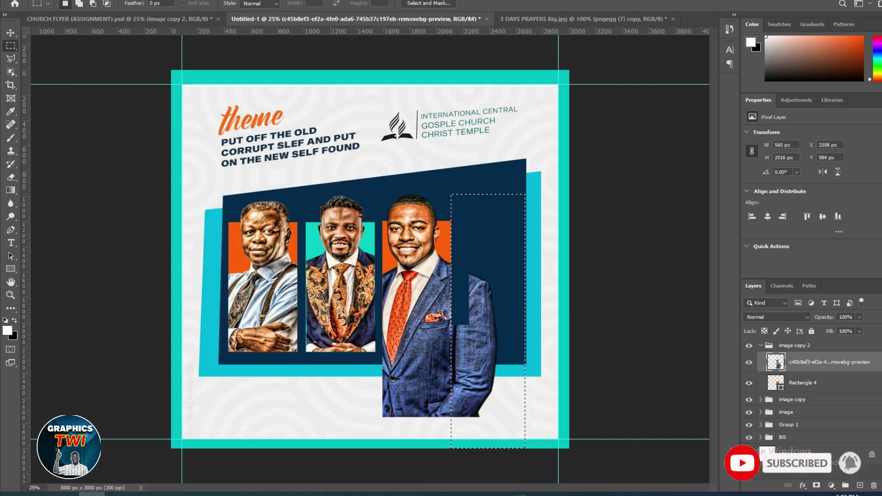
key(Delete)
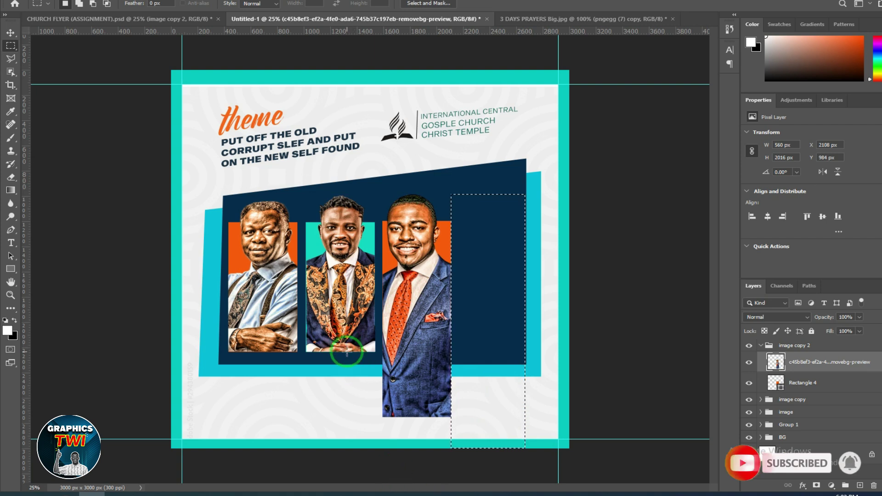
key(ctrl+d)
key(Delete)
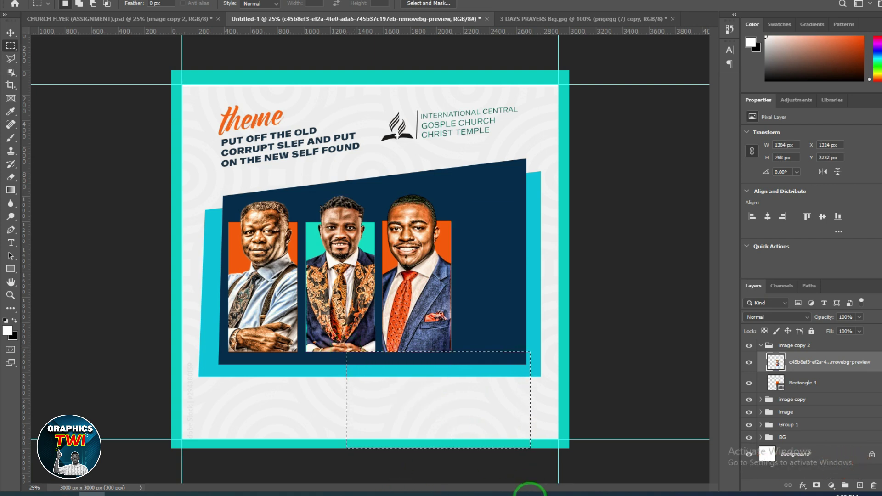
key(ctrl+d)
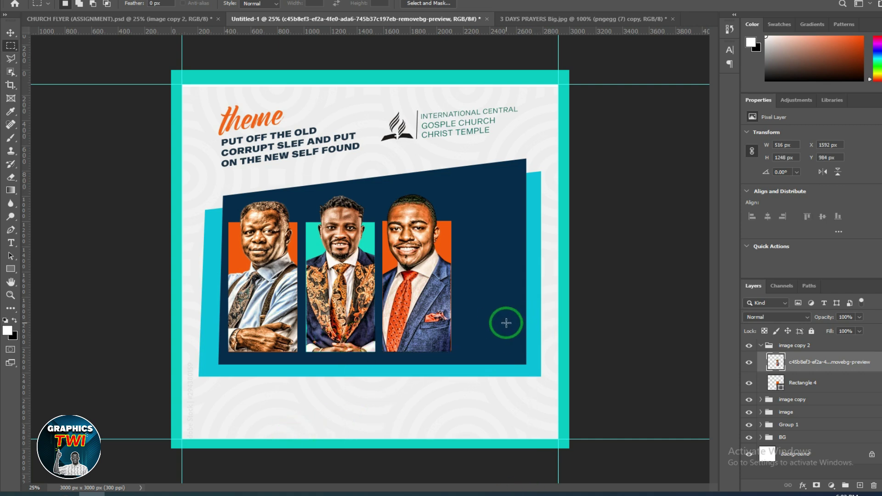
Step: Collapse the third speaker's group and return to the original church flyer
click(768, 346)
click(761, 345)
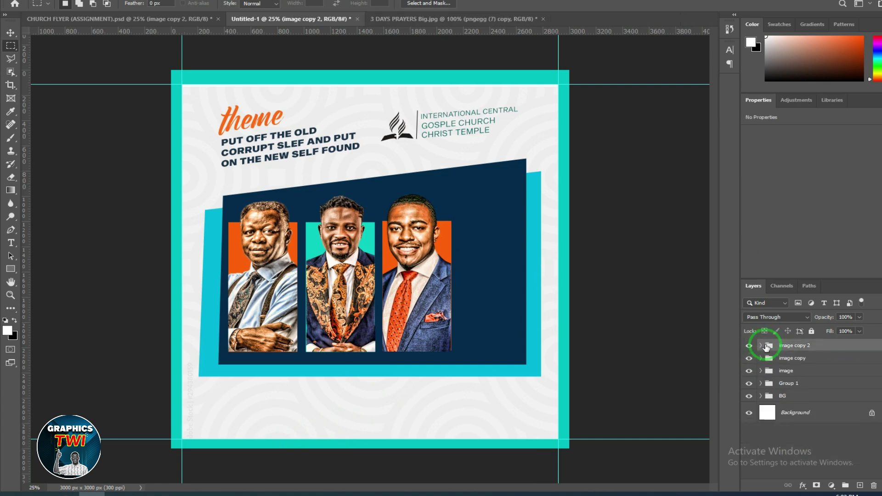
click(140, 20)
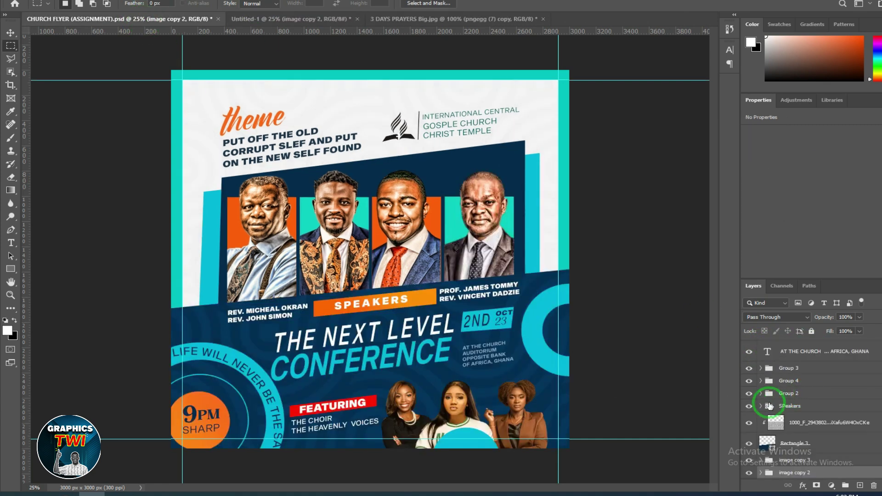
Step: Bring the fourth speaker's grey-suit photo into Untitled-1, right of the third
scroll(796, 461, down, 2)
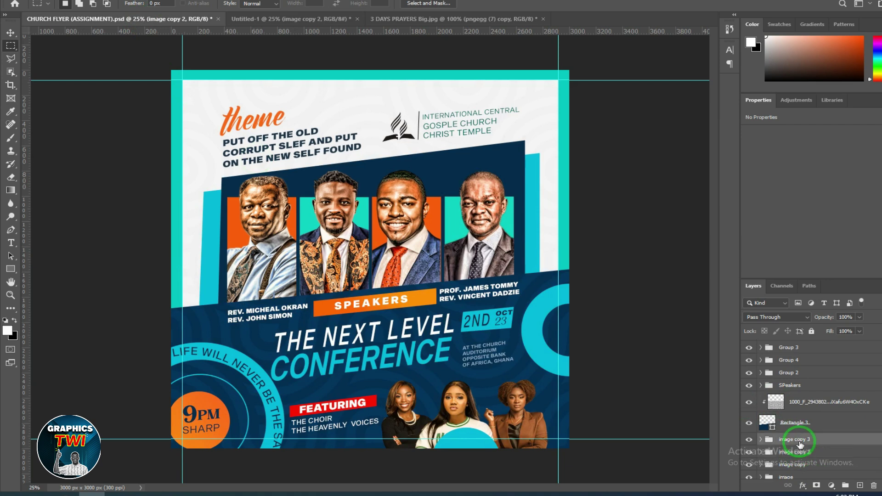
click(10, 33)
click(432, 199)
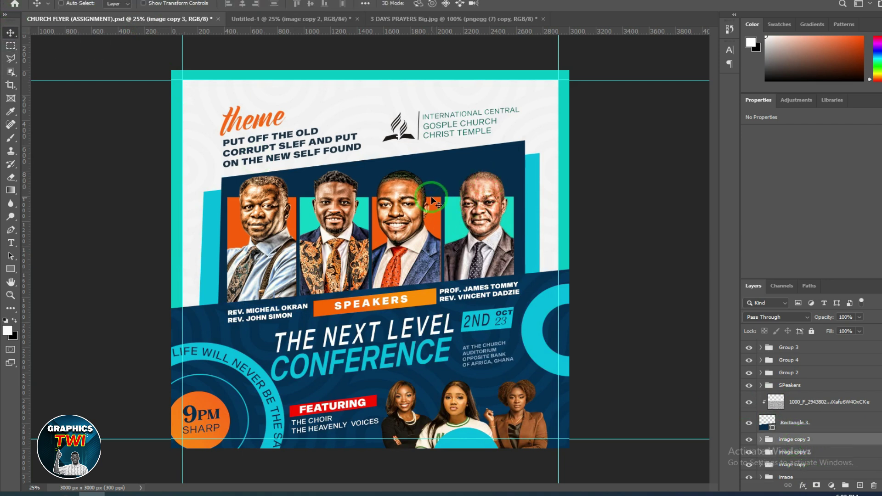
mouse_move(470, 191)
mouse_down()
mouse_move(459, 260)
mouse_move(492, 281)
mouse_up()
drag(479, 246, 494, 270)
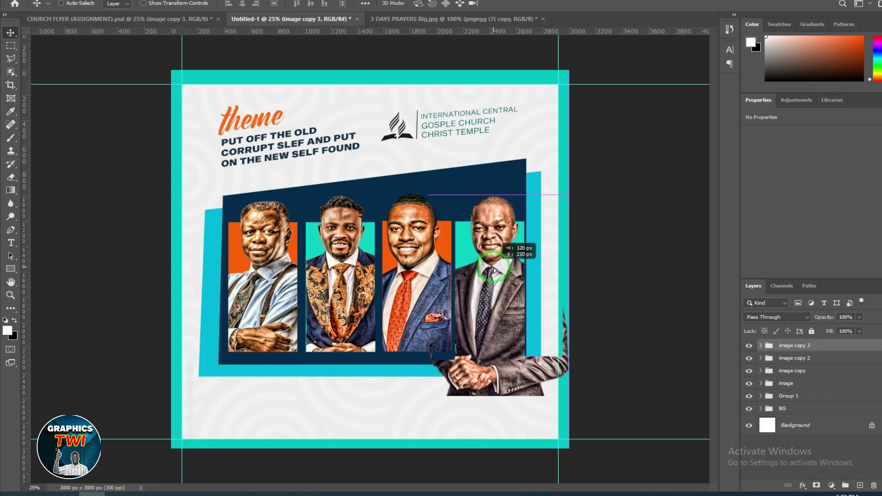
drag(495, 270, 495, 270)
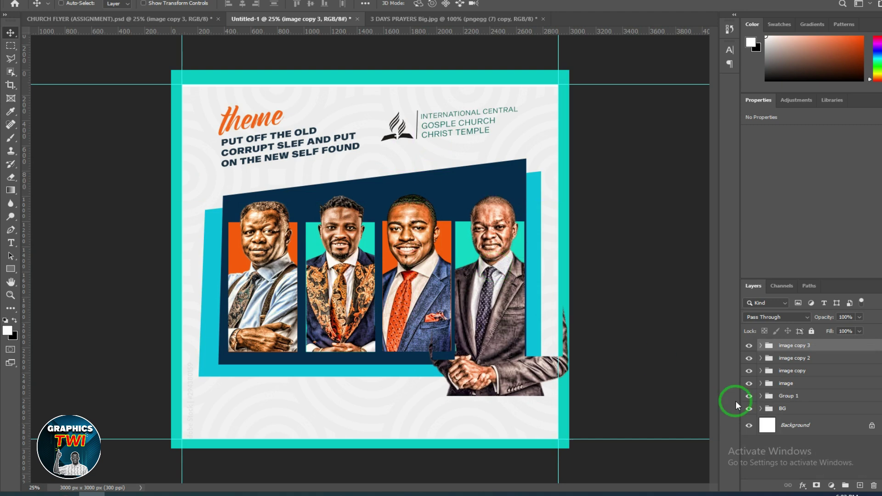
Step: Nudge the second and third speaker photos slightly left to make room
click(798, 359)
key(Left)
key(Left)
key(Left)
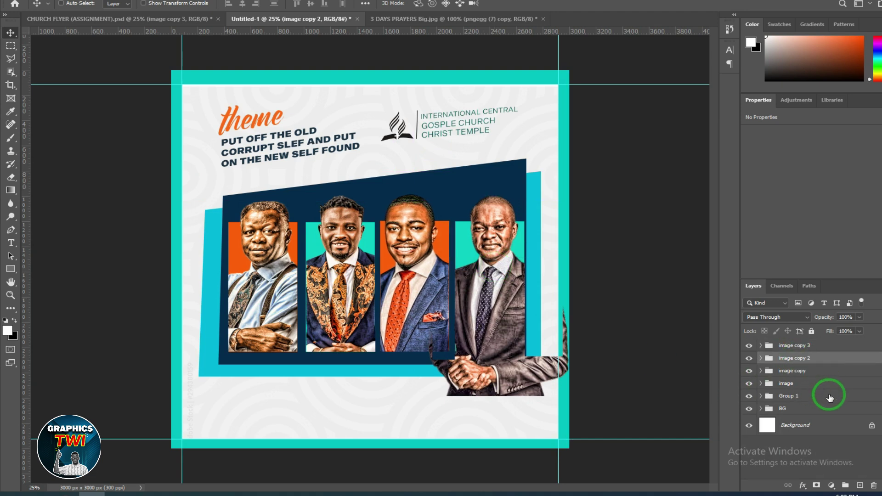
click(805, 371)
key(Left)
key(Left)
key(Left)
key(Left)
click(797, 362)
key(Left)
key(Left)
key(Left)
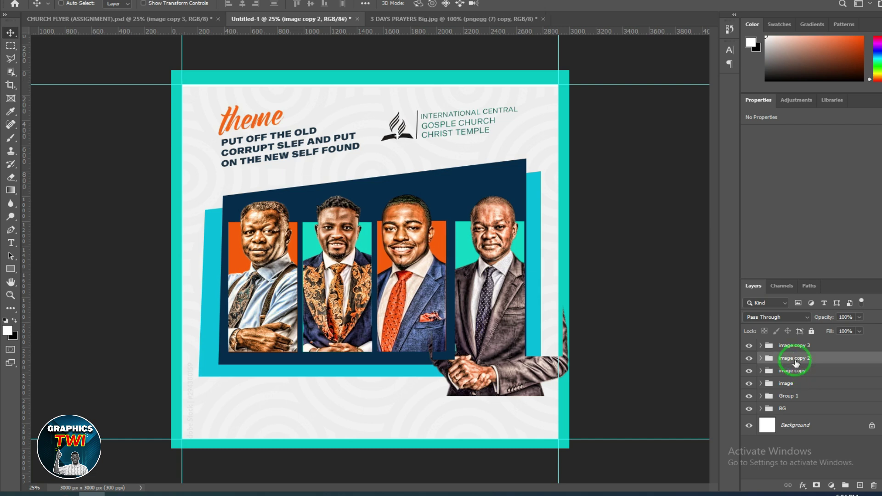
key(Left)
key(Left)
key(Left)
click(787, 345)
key(Left)
key(Left)
key(Left)
key(Left)
key(Left)
key(Left)
key(Left)
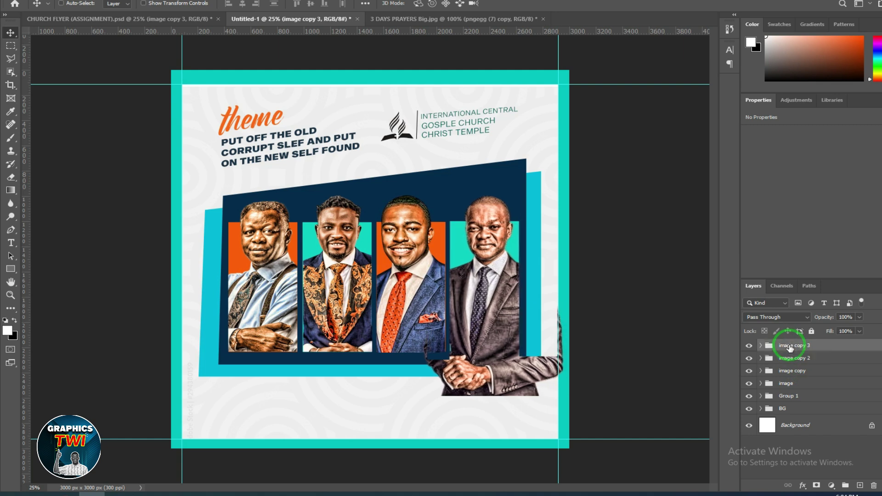
Step: Delete the fourth photo's part extending past his teal panel
click(761, 346)
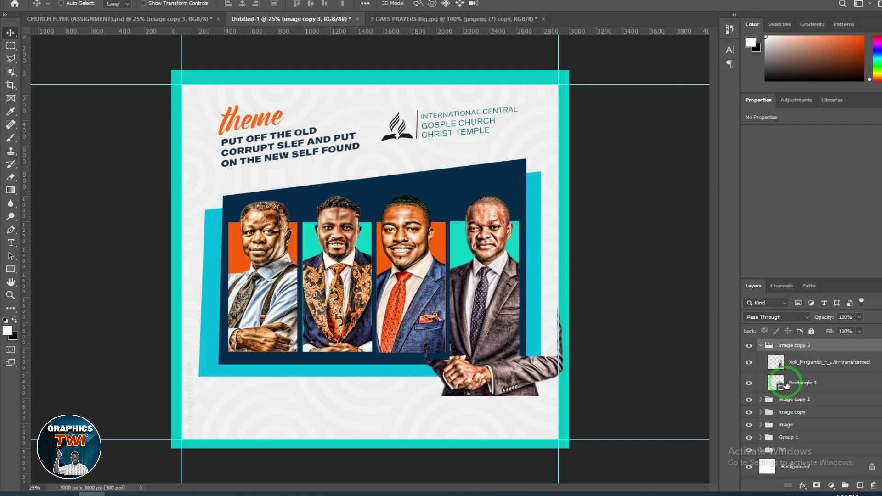
click(795, 366)
click(11, 45)
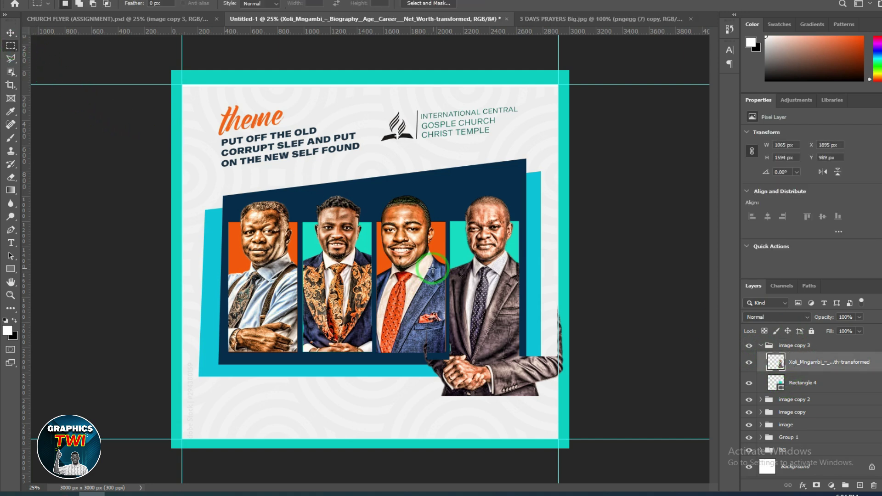
drag(390, 190, 449, 494)
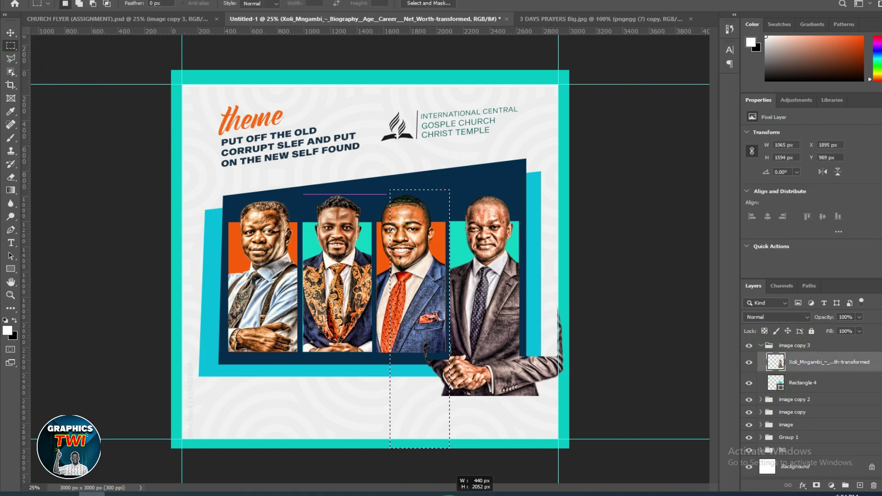
mouse_move(530, 174)
mouse_down()
mouse_move(561, 477)
mouse_move(575, 355)
mouse_up()
drag(523, 169, 569, 448)
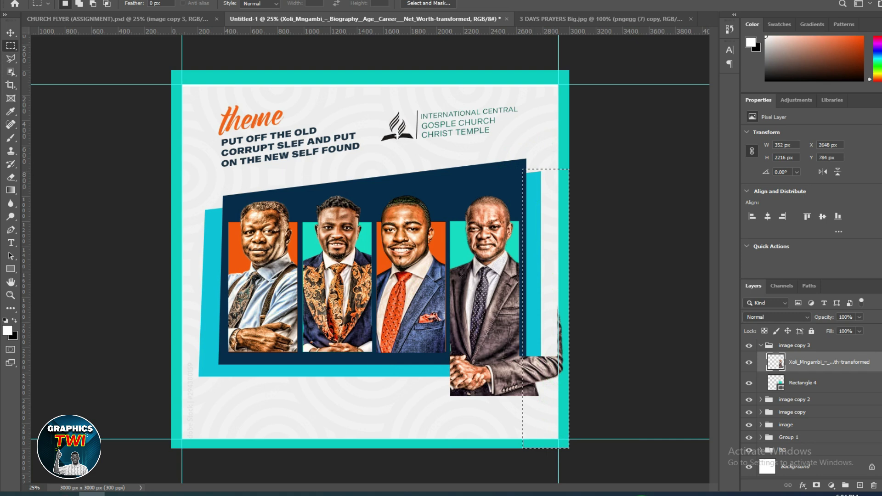
key(shift+Left)
key(Left)
key(Left)
key(Left)
key(Delete)
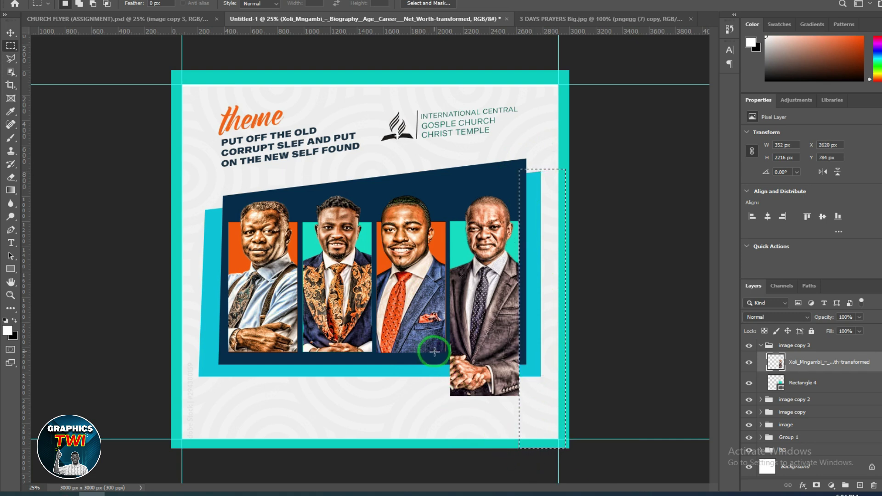
Step: Delete the stray hand pixels below the navy panel, deselect, and collapse the 'image copy 3' group
drag(438, 353, 584, 463)
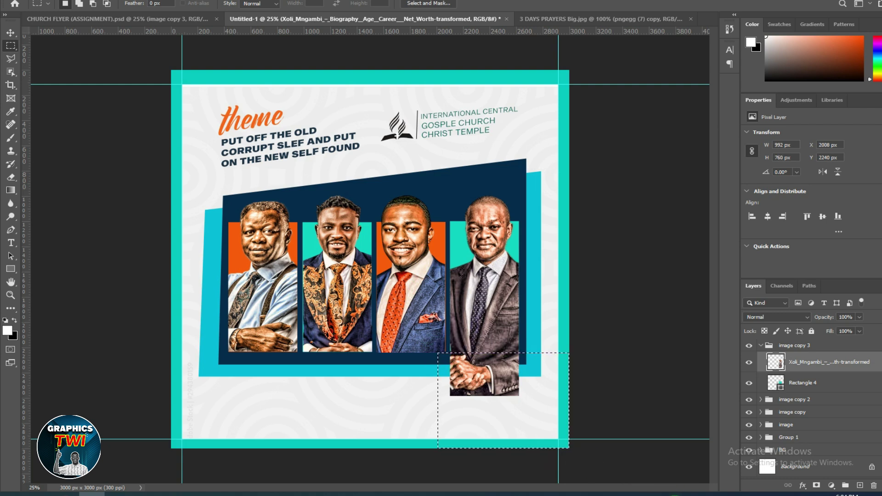
key(Delete)
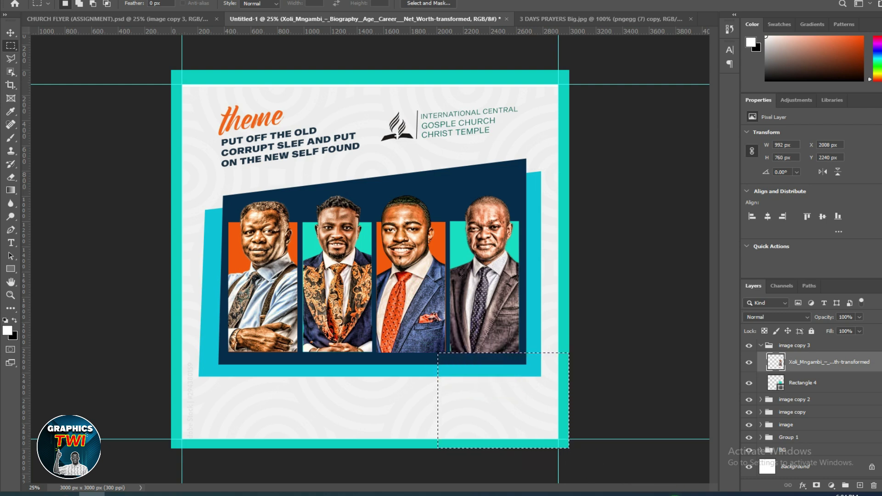
click(378, 238)
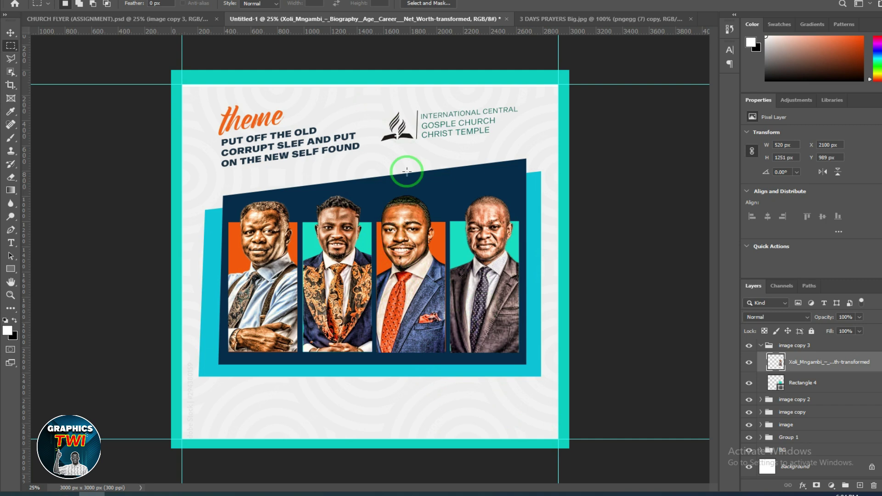
click(761, 346)
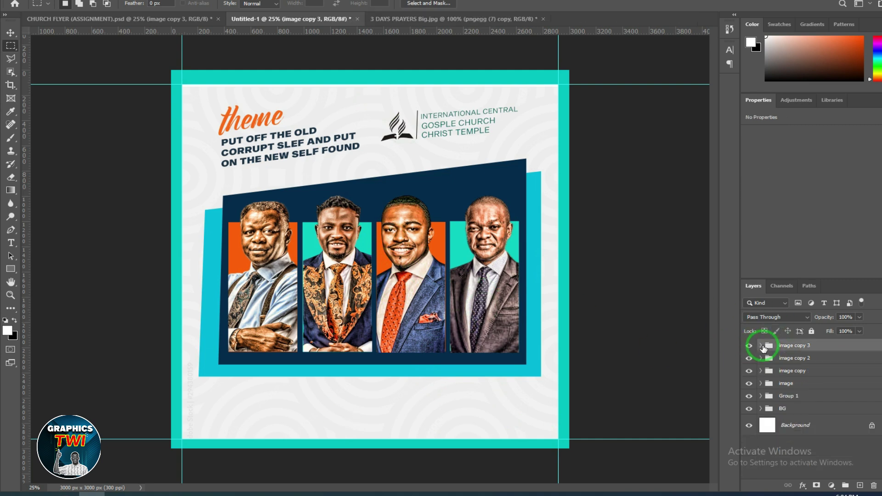
Step: In CHURCH FLYER, select the navy Rectangle 3 layer and check its fill colour
click(163, 21)
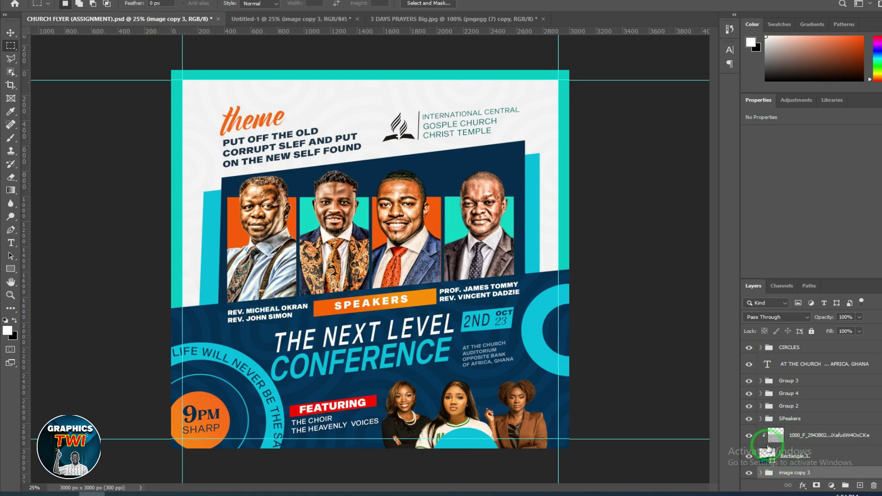
scroll(769, 448, down, 2)
scroll(777, 437, down, 2)
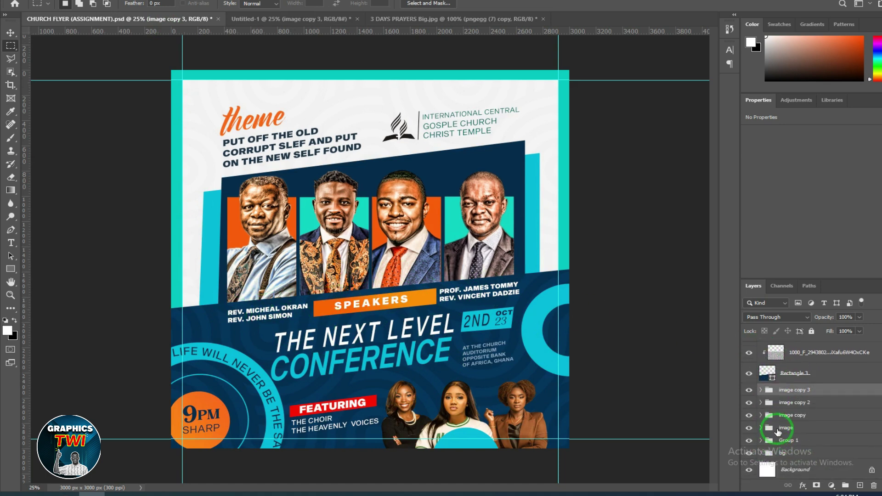
click(839, 379)
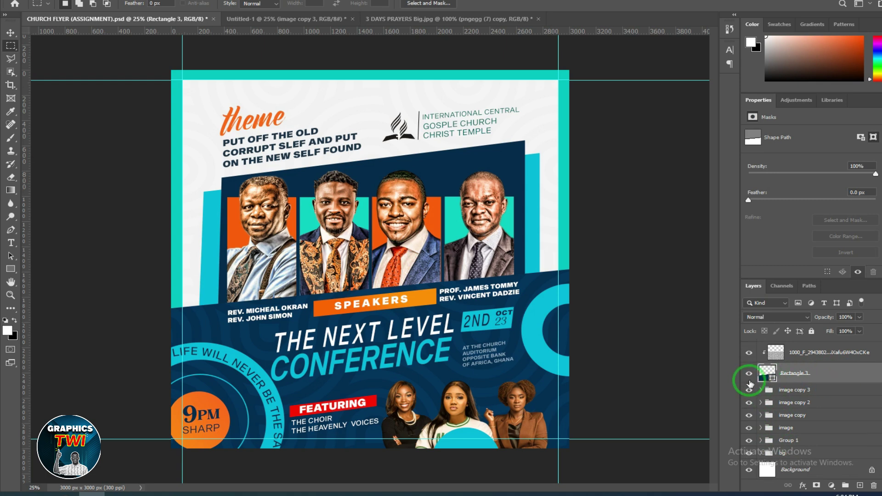
click(825, 356)
click(817, 374)
double_click(774, 380)
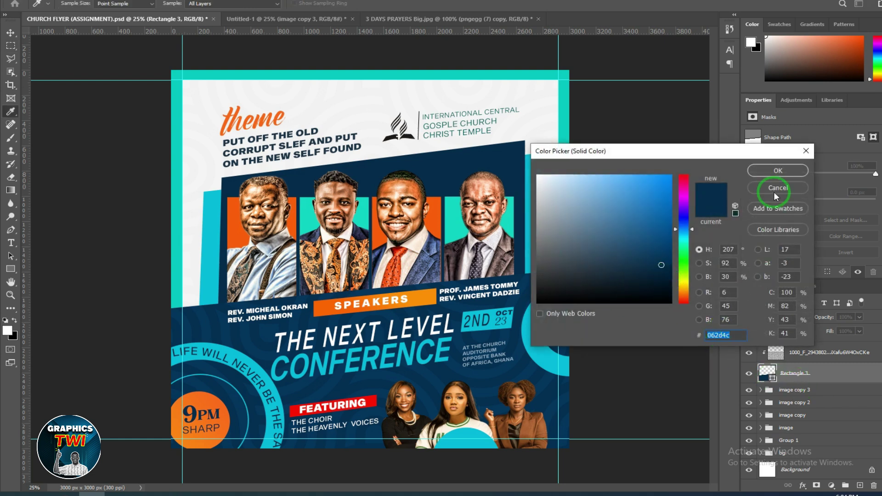
click(778, 170)
Step: Move the navy Rectangle 3 panel into Untitled-1 and position it beneath the portraits
click(10, 33)
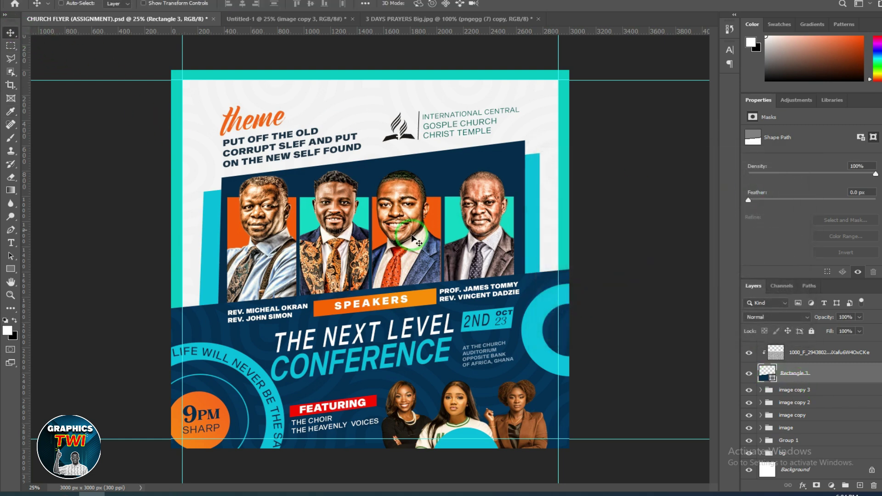
drag(325, 293, 273, 33)
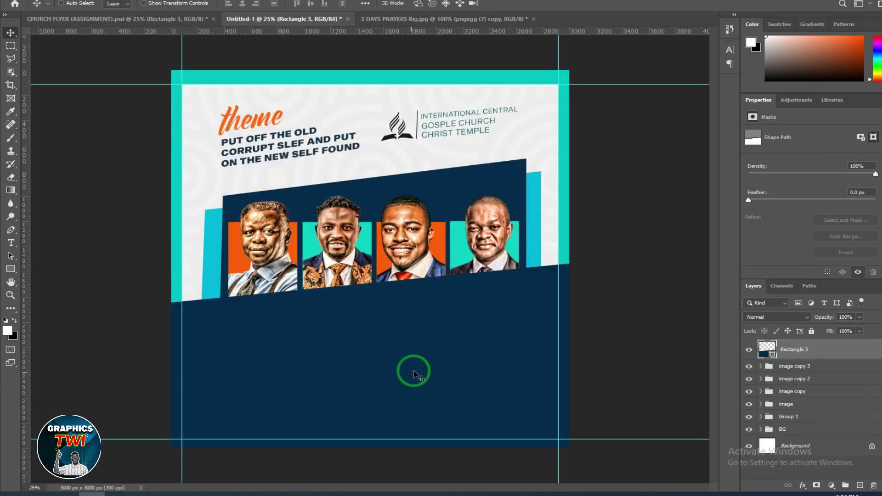
drag(273, 33, 438, 373)
click(134, 19)
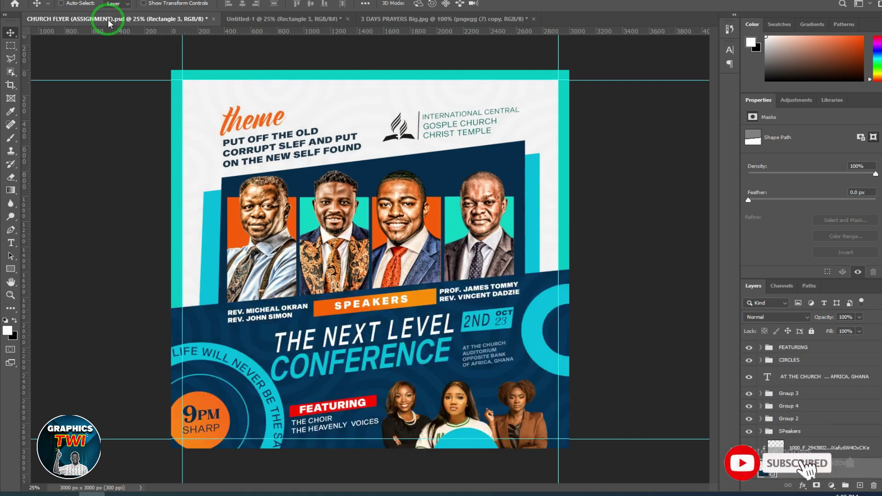
click(374, 21)
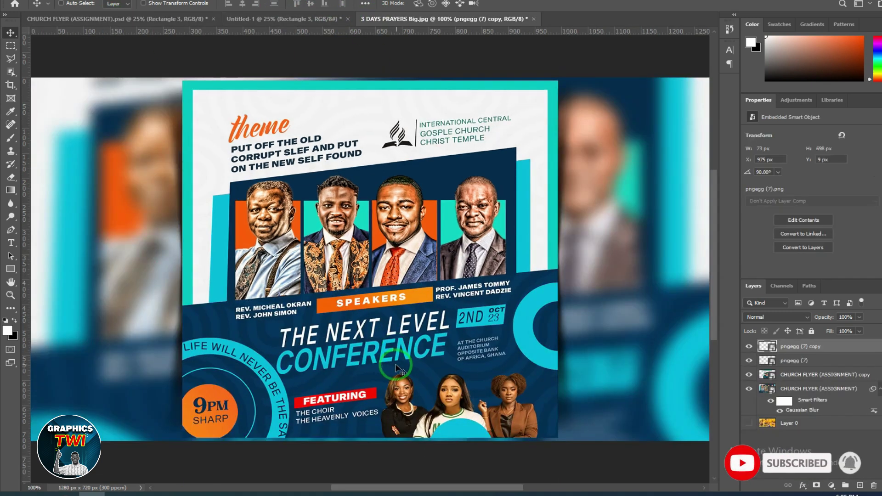
click(237, 17)
mouse_move(386, 365)
mouse_down()
mouse_move(397, 364)
mouse_move(395, 384)
mouse_up()
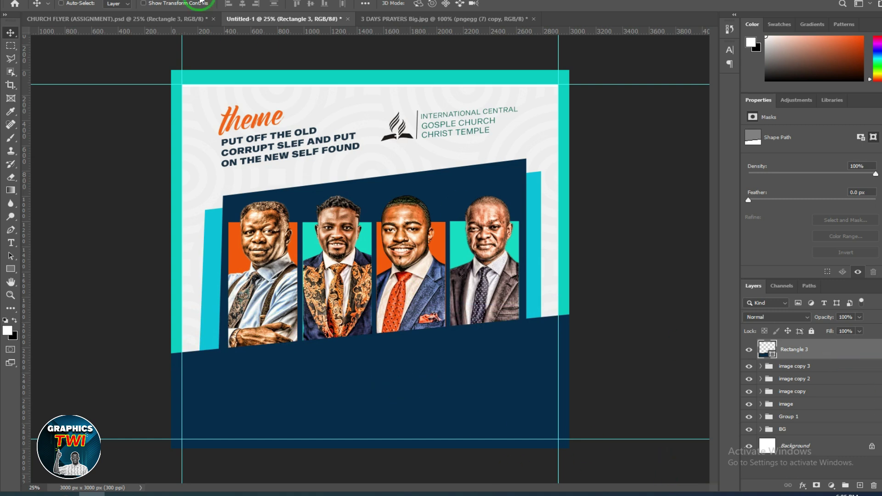
Step: Copy the 1000_F swirl pattern into Untitled-1, clip it to the navy panel, and add a new layer
click(197, 18)
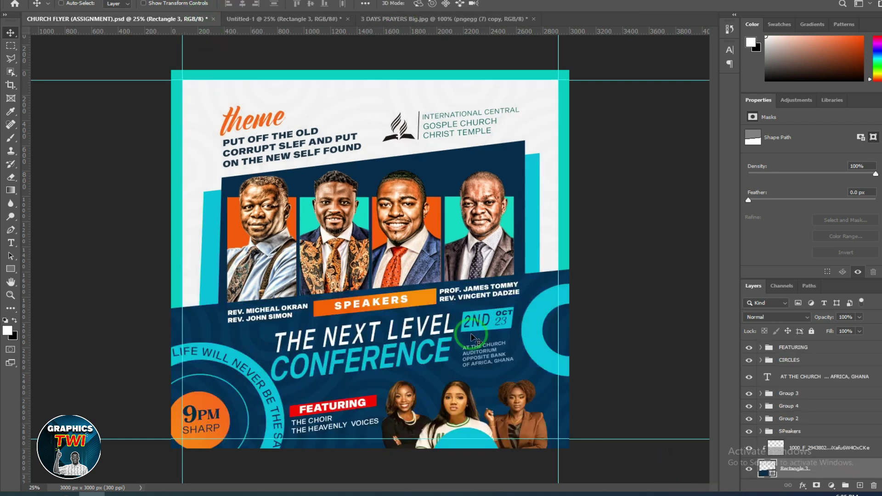
click(804, 453)
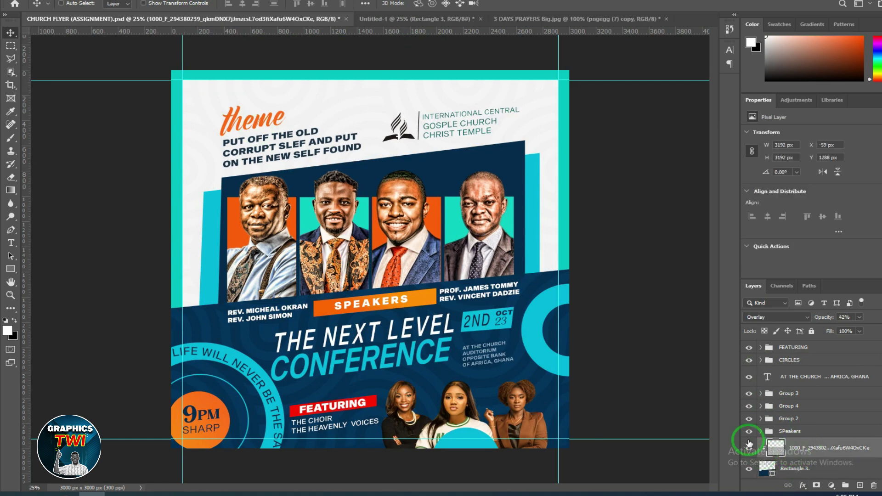
drag(371, 303, 344, 381)
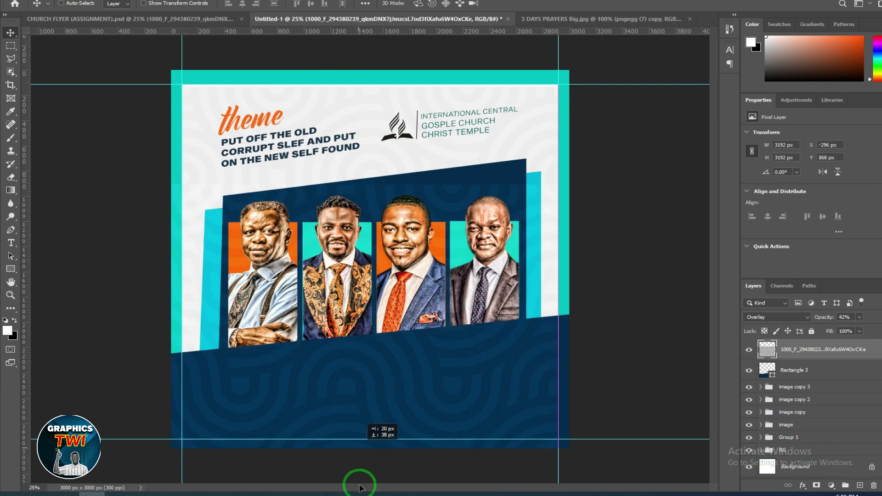
mouse_move(344, 381)
mouse_down()
mouse_move(321, 430)
mouse_move(395, 301)
mouse_up()
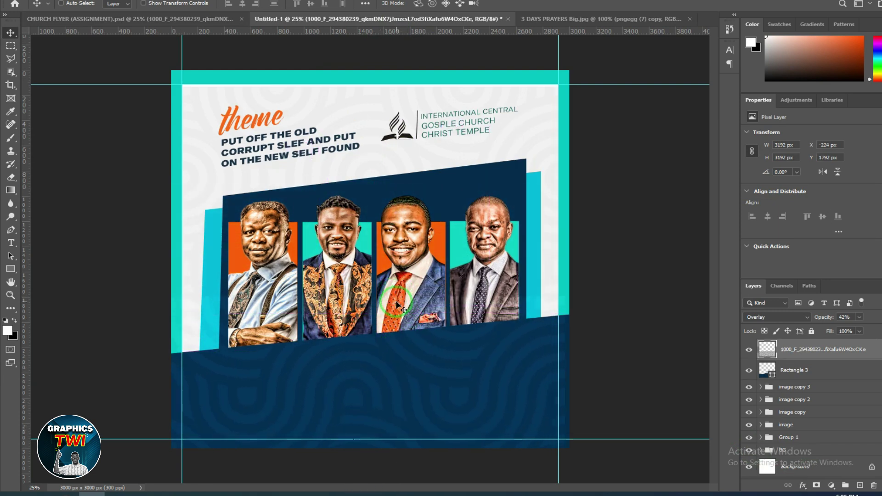
right_click(837, 353)
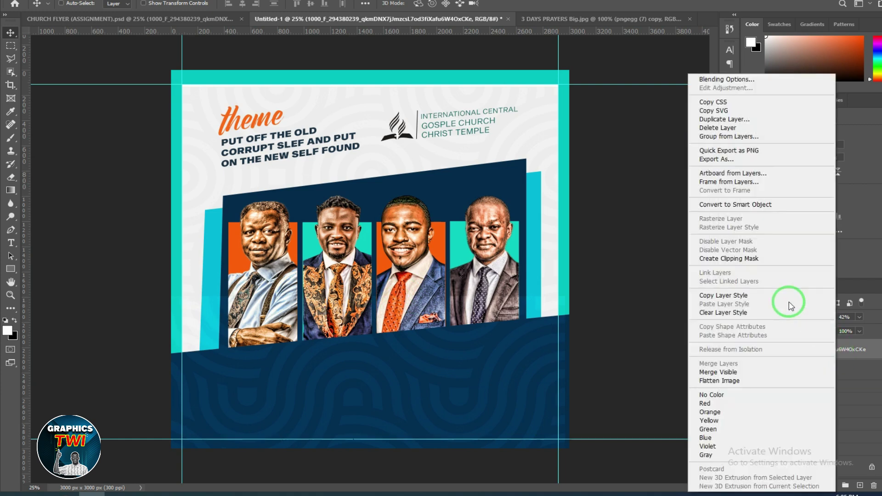
click(731, 252)
drag(412, 421, 424, 356)
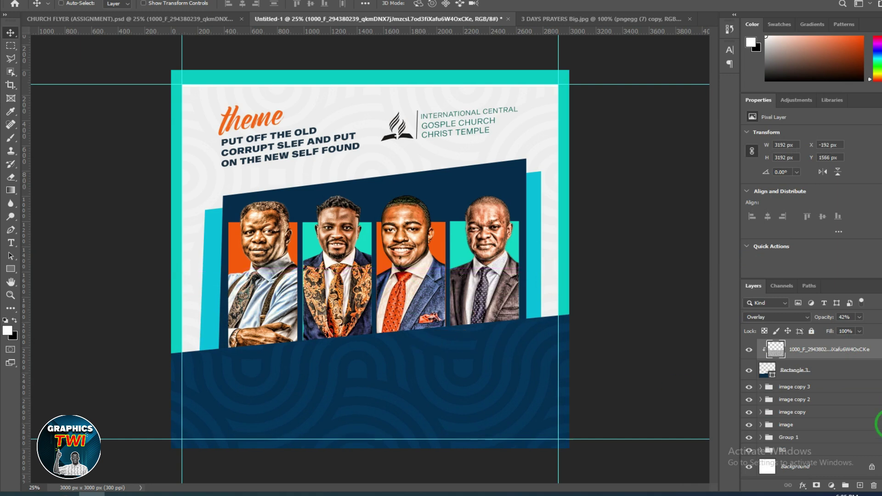
click(861, 486)
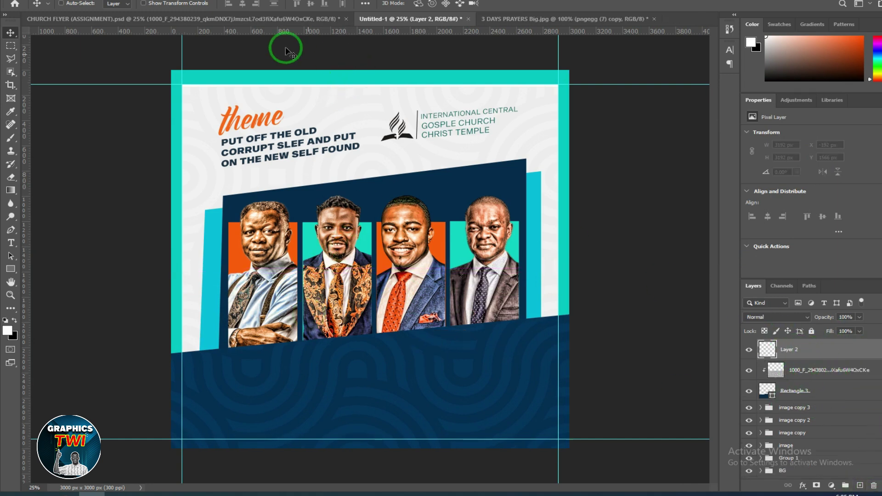
Step: In CHURCH FLYER, select the Speakers group and start dragging it to Untitled-1
click(313, 22)
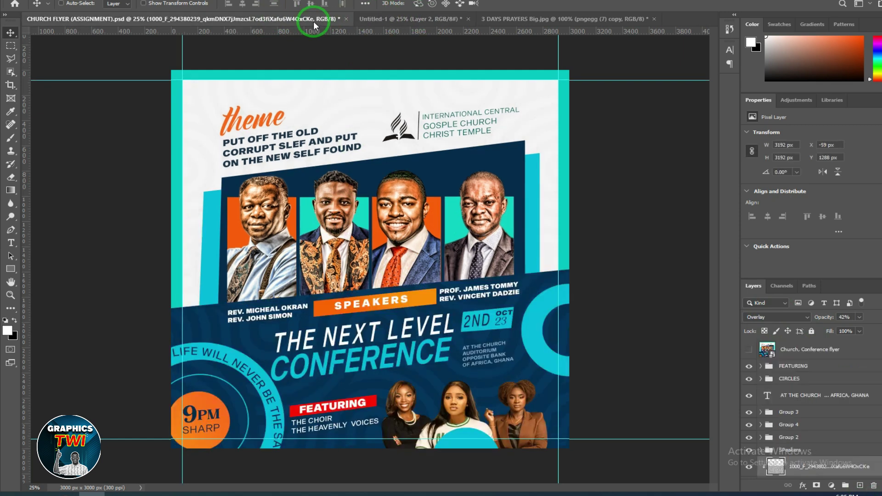
click(789, 451)
click(749, 451)
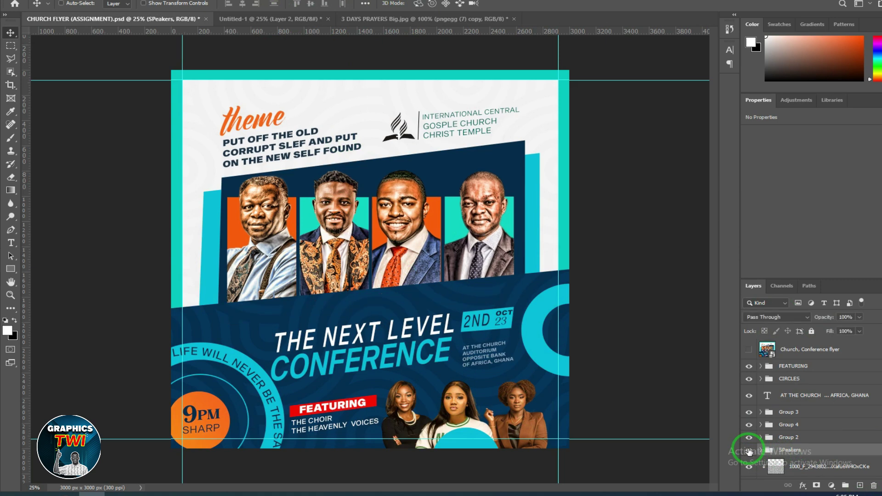
click(749, 451)
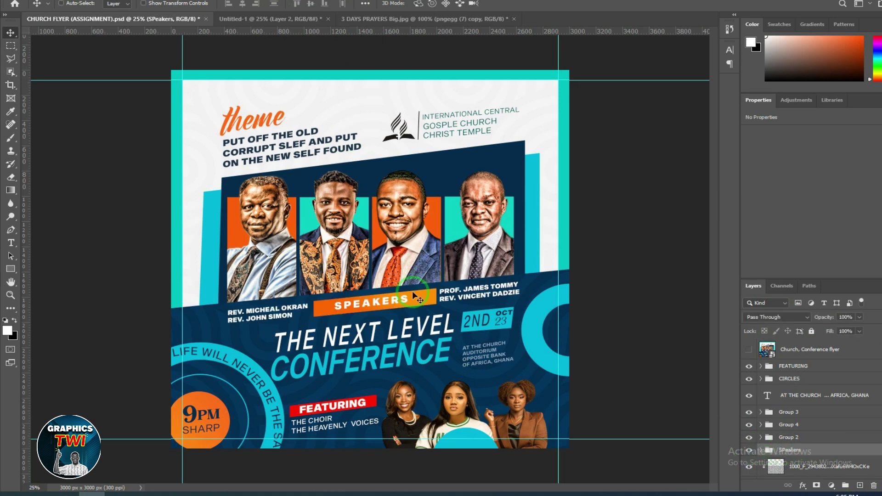
drag(376, 304, 289, 28)
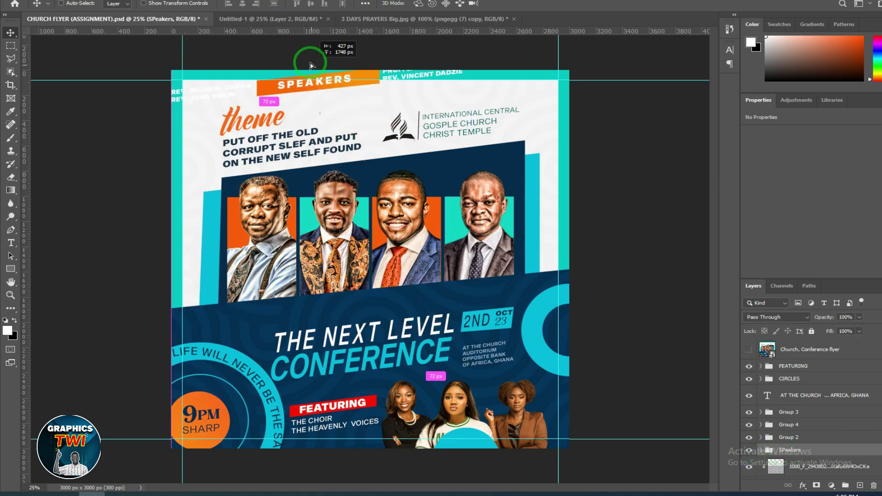
Step: Place the Speakers banner and names below the portraits, nudge right, and compare with CHURCH FLYER
drag(289, 23, 393, 355)
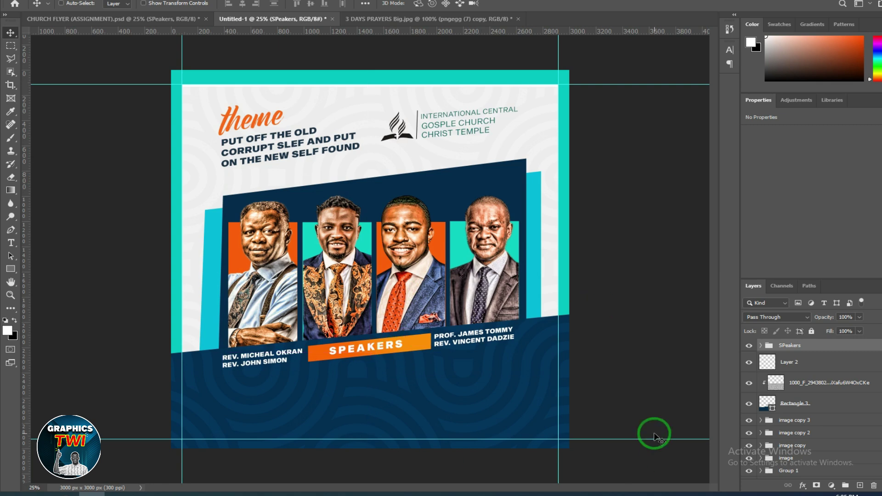
key(shift+Right)
key(shift+Right)
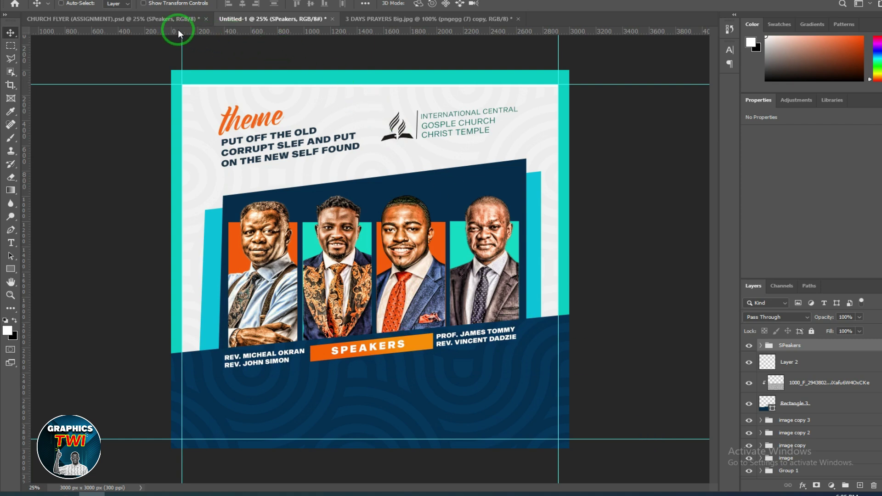
click(159, 20)
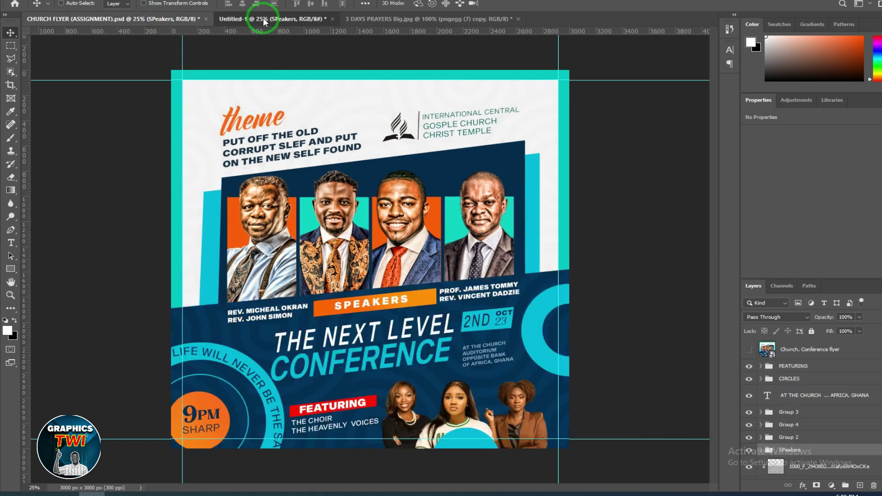
click(265, 20)
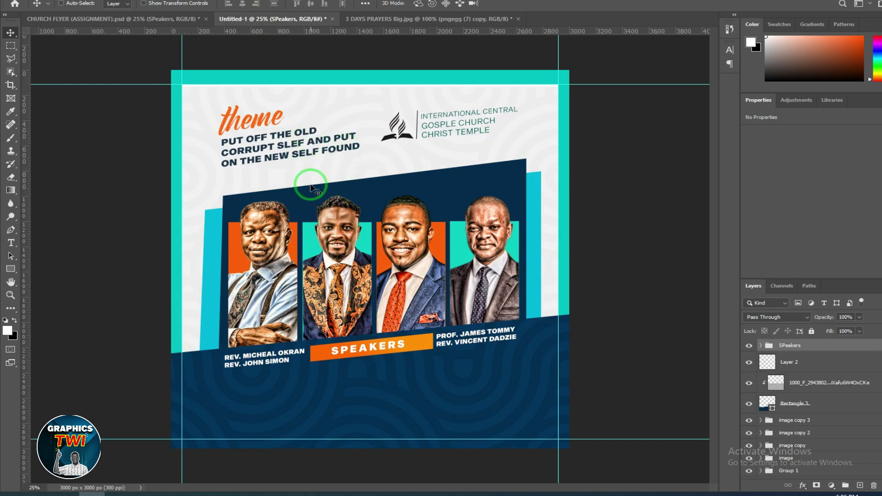
click(142, 21)
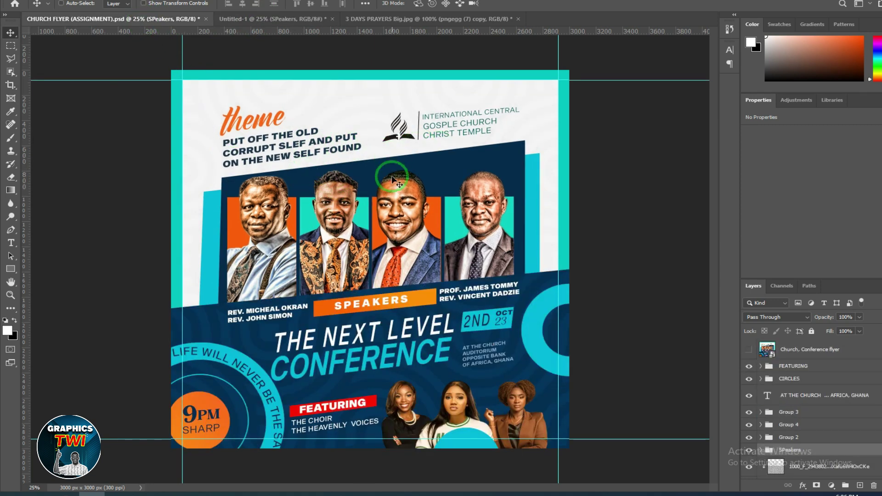
click(230, 19)
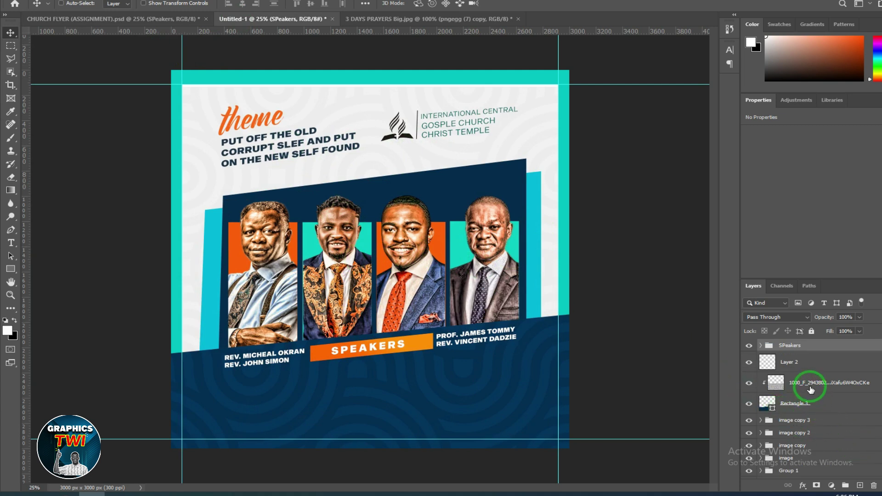
Step: Select the flyer content layers without the headline group and trial-nudge the speaker photos up and down
click(809, 385)
scroll(810, 457, down, 2)
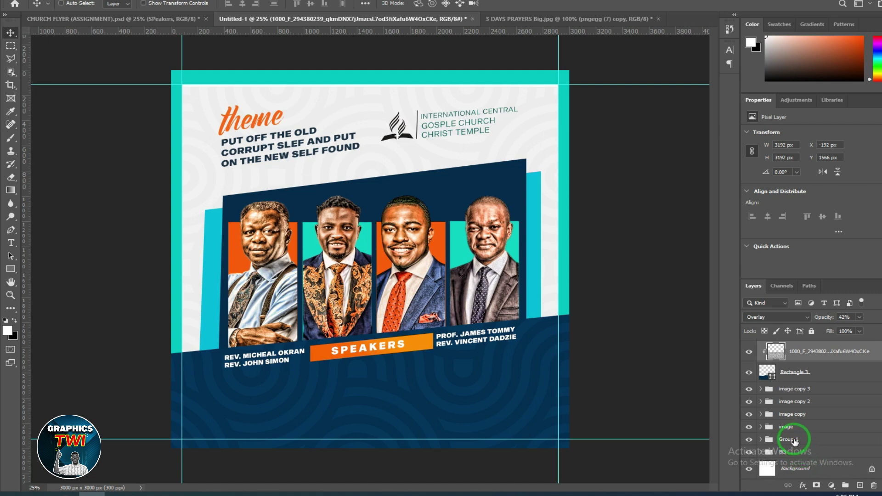
shift+click(795, 440)
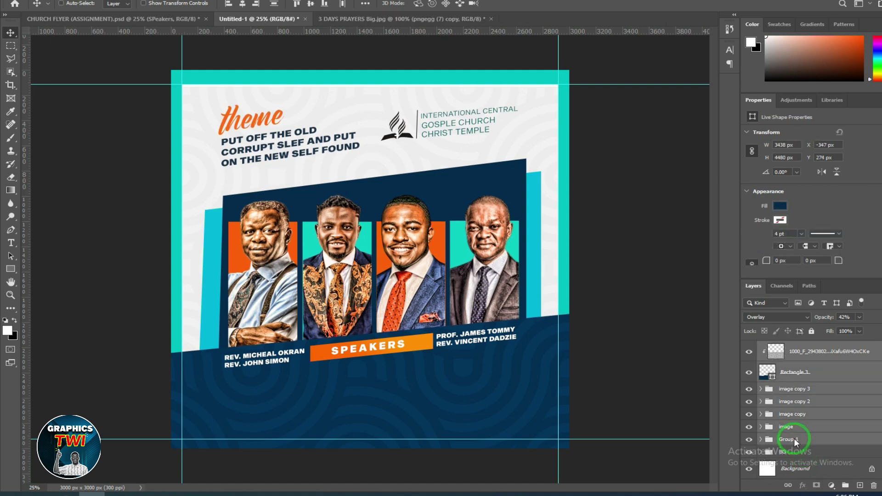
key(Up)
key(Up)
key(Up)
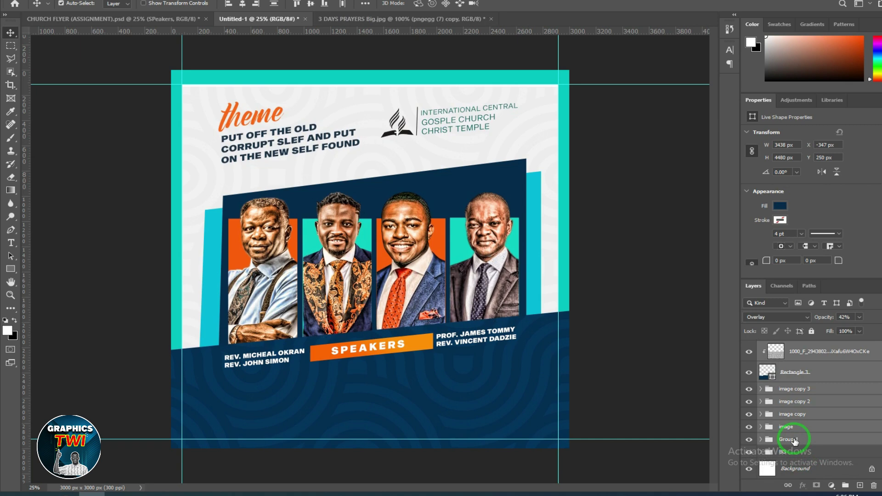
key(Down)
key(Down)
key(Down)
click(750, 440)
key(ctrl+z)
ctrl+click(792, 442)
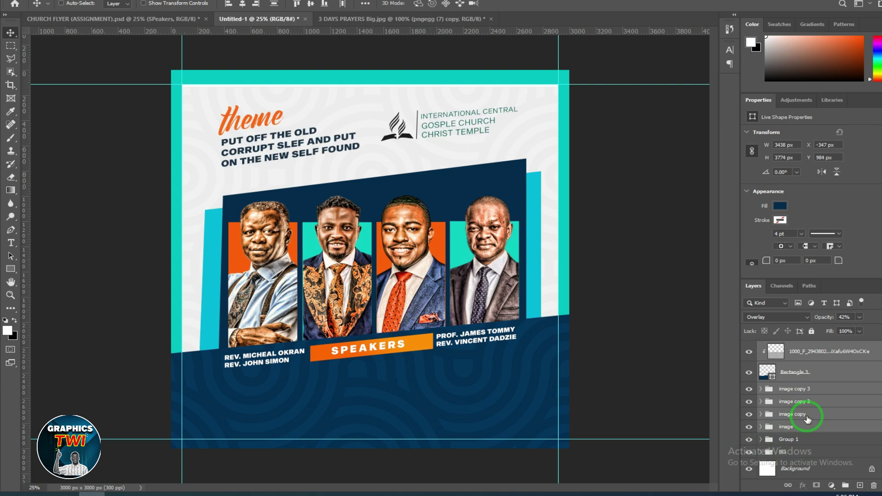
key(Up)
key(Up)
key(Up)
key(Up)
key(Up)
key(Up)
key(Up)
key(Up)
key(Up)
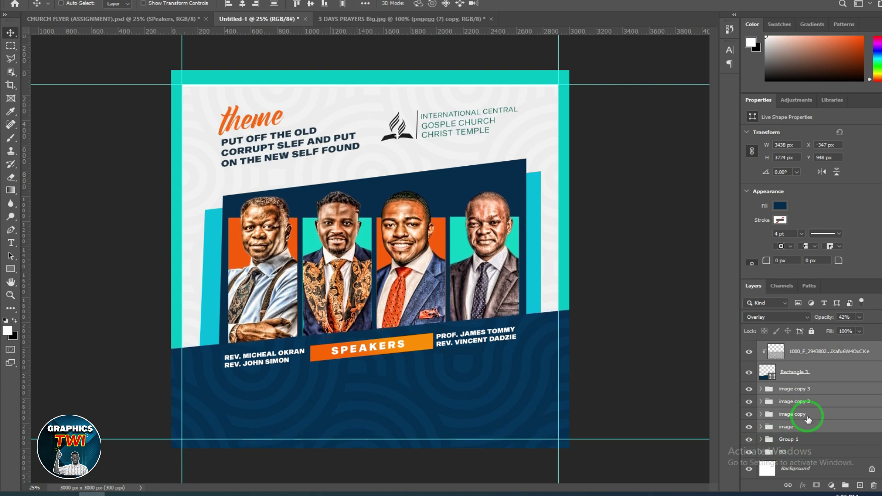
key(Down)
key(Down)
key(Down)
key(Down)
key(Down)
key(Down)
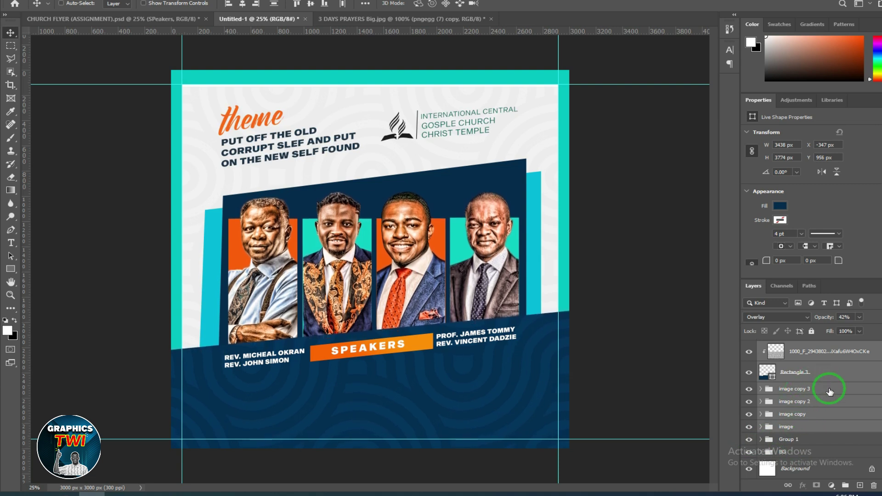
click(751, 440)
Step: Hide the headline and logo group and shift the speaker photos and navy band upward
scroll(817, 420, up, 2)
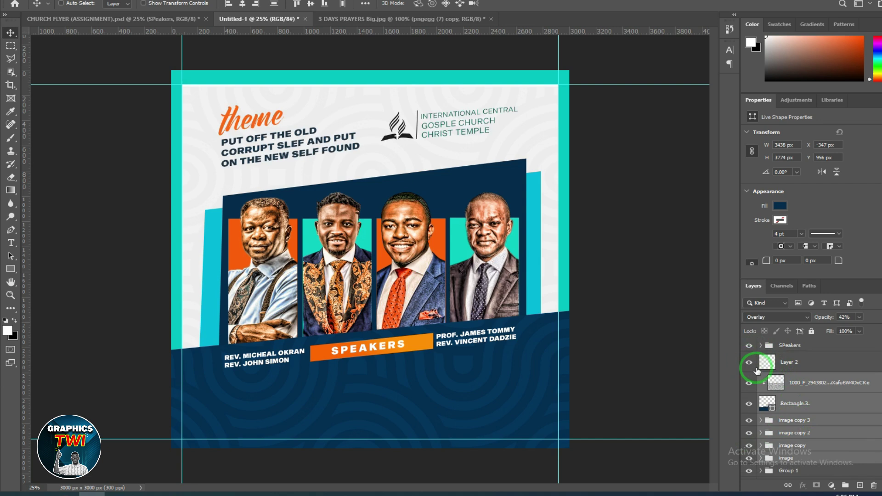
click(748, 471)
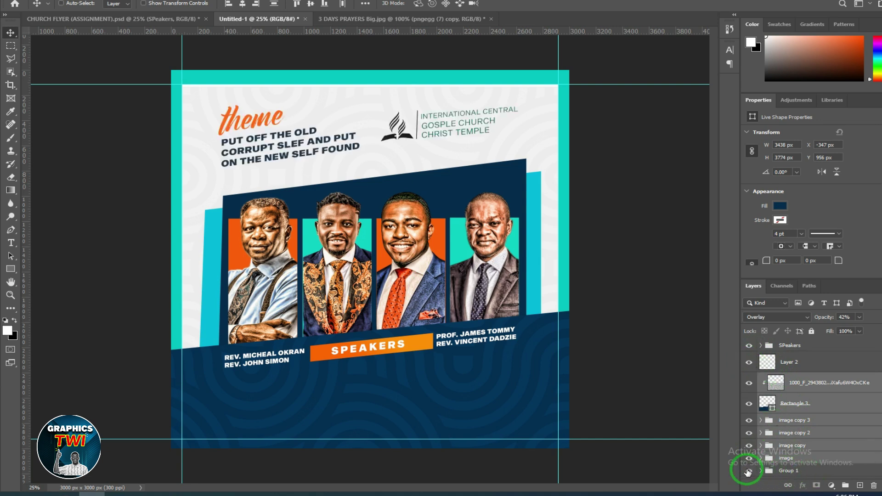
scroll(798, 474, down, 2)
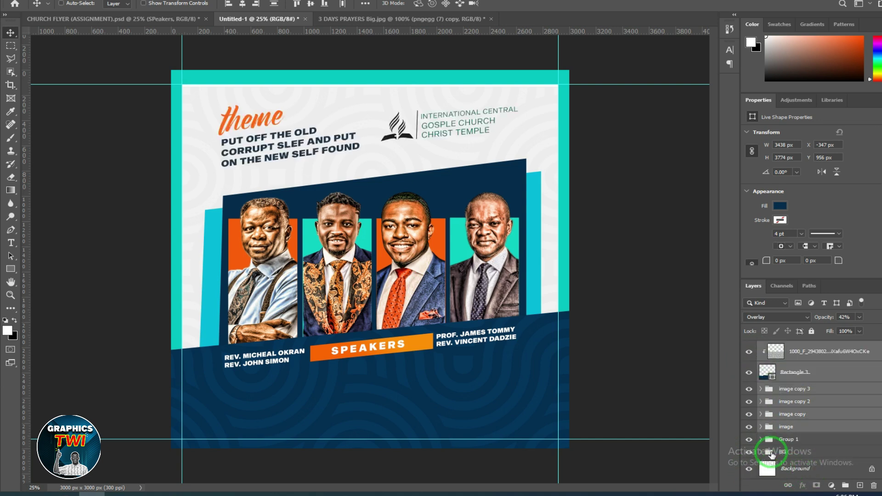
click(748, 440)
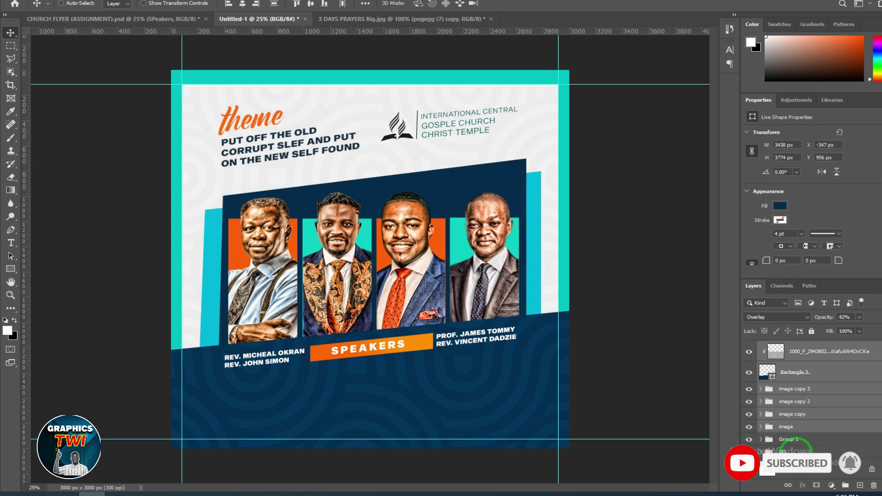
key(shift+Up)
key(shift+Up)
key(shift+Up)
key(shift+Up)
key(shift+Up)
key(shift+Up)
key(shift+Up)
key(shift+Up)
key(shift+Up)
key(shift+Up)
key(shift+Up)
key(shift+Up)
key(shift+Up)
key(shift+Up)
key(shift+Up)
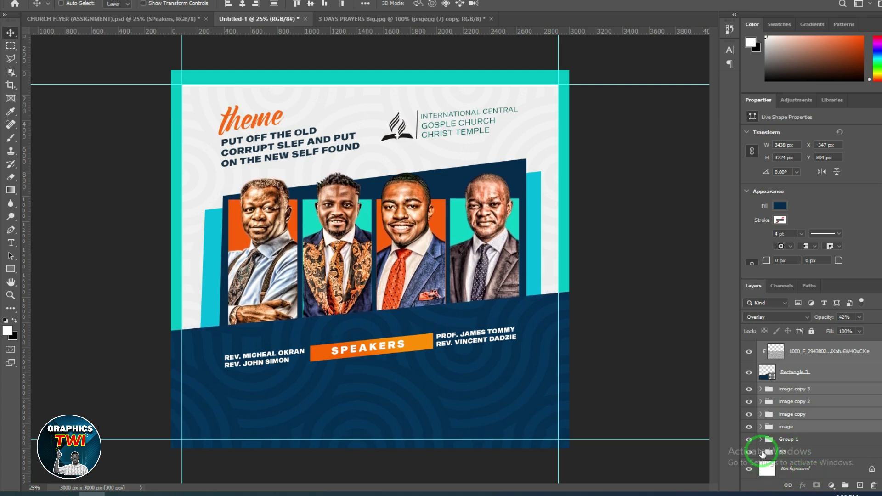
Step: Move the navy panel shape Rectangle 2 in the background group upward
click(762, 453)
scroll(797, 465, down, 1)
click(798, 449)
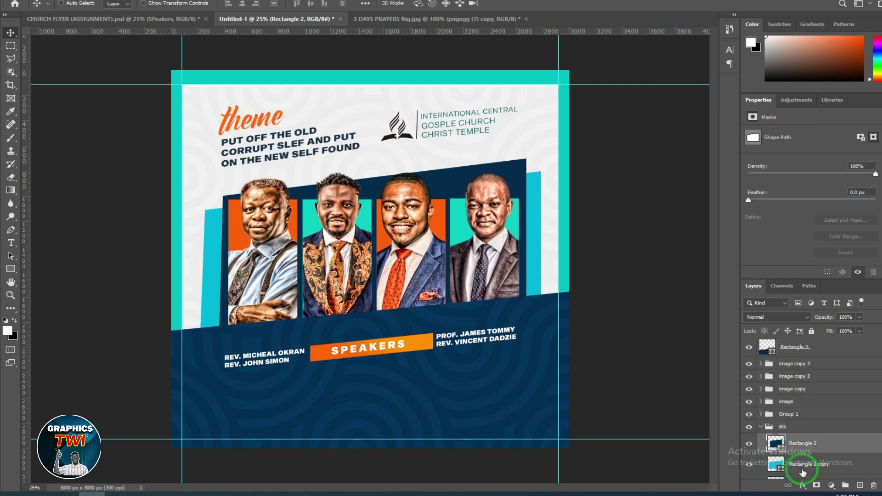
click(800, 467)
key(super)
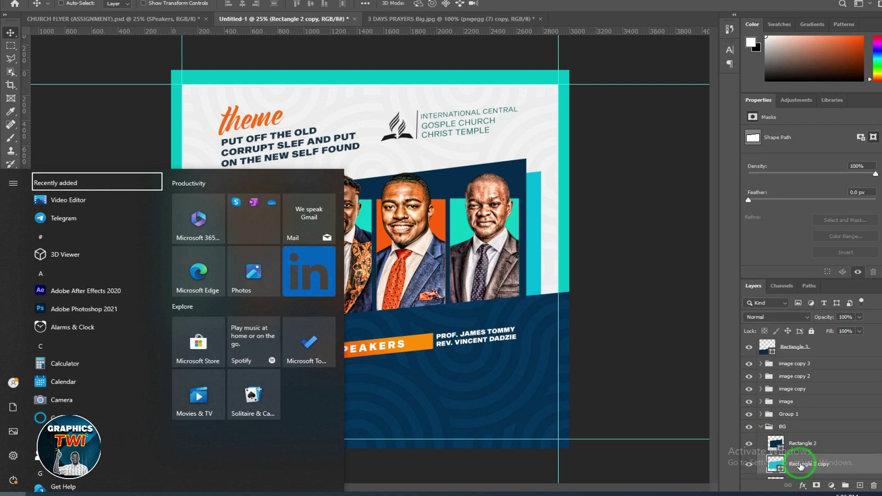
click(674, 41)
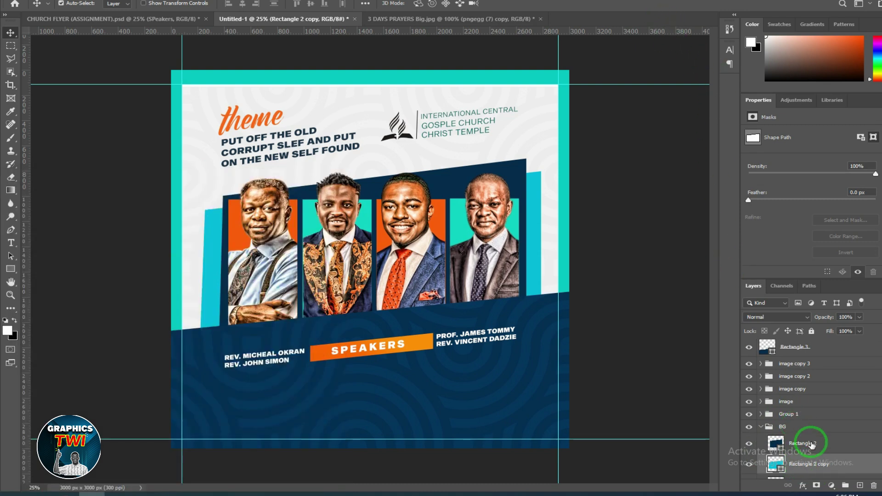
click(812, 444)
key(shift+Up)
key(shift+Up)
key(shift+Up)
key(shift+Up)
key(shift+Up)
key(shift+Up)
key(shift+Up)
key(shift+Up)
key(shift+Up)
key(shift+Up)
key(shift+Up)
key(shift+Up)
key(shift+Up)
key(shift+Up)
key(shift+Up)
key(shift+Up)
key(shift+Up)
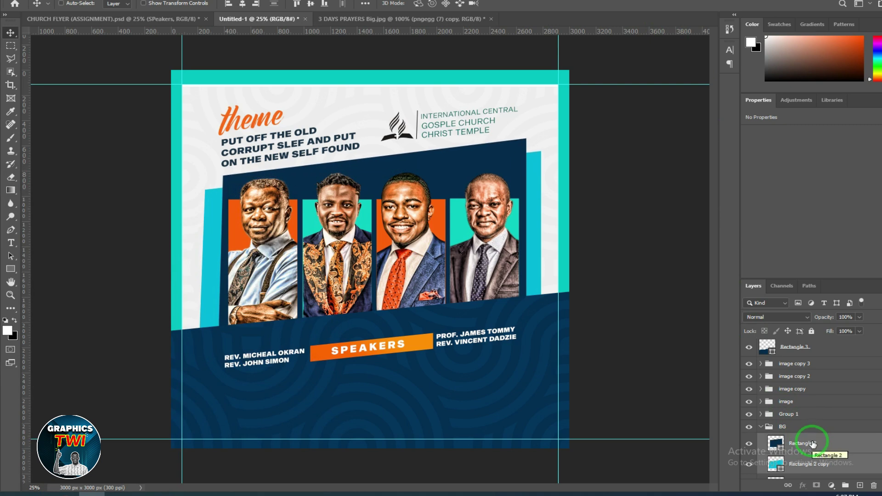
click(781, 427)
Step: Raise the speaker names group with the SPEAKERS bar, then view the original church flyer
scroll(827, 390, up, 2)
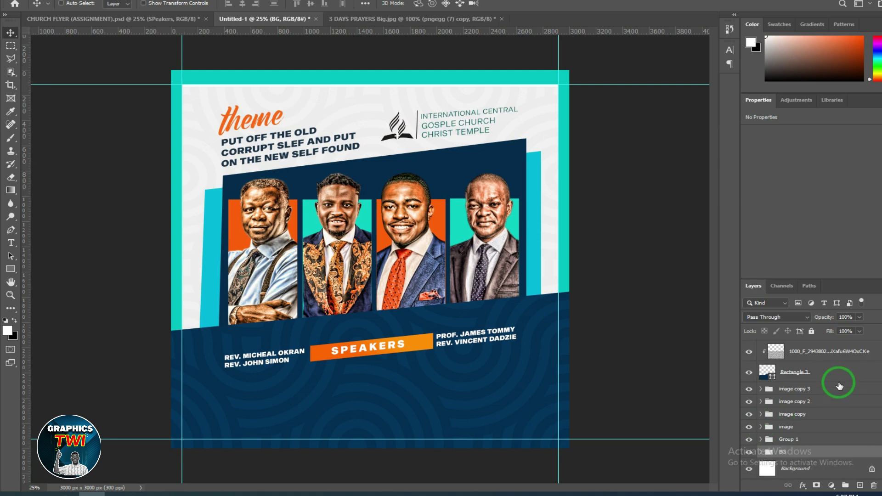
scroll(809, 368, up, 2)
click(783, 345)
key(shift+Up)
key(shift+Up)
key(shift+Up)
key(shift+Up)
key(shift+Up)
key(shift+Up)
key(shift+Up)
key(shift+Up)
key(shift+Up)
key(shift+Up)
key(shift+Up)
key(shift+Up)
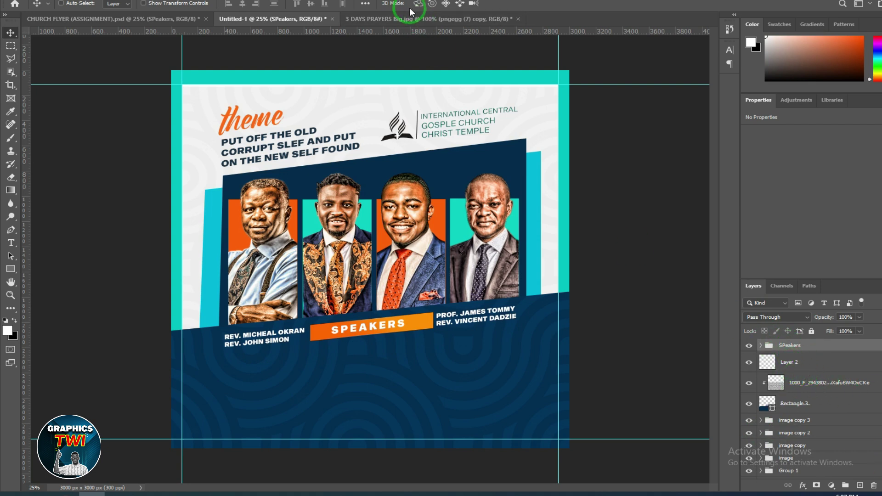
click(185, 19)
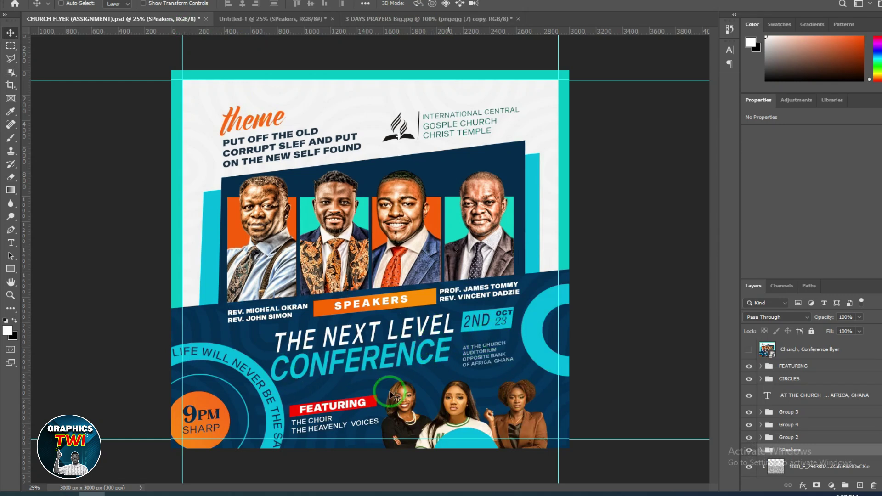
Step: Copy the Group 2 conference title under the SPEAKERS banner in Untitled-1, then return to CHURCH FLYER
click(805, 437)
mouse_move(362, 330)
mouse_down()
mouse_move(347, 334)
mouse_move(358, 365)
mouse_move(386, 372)
mouse_up()
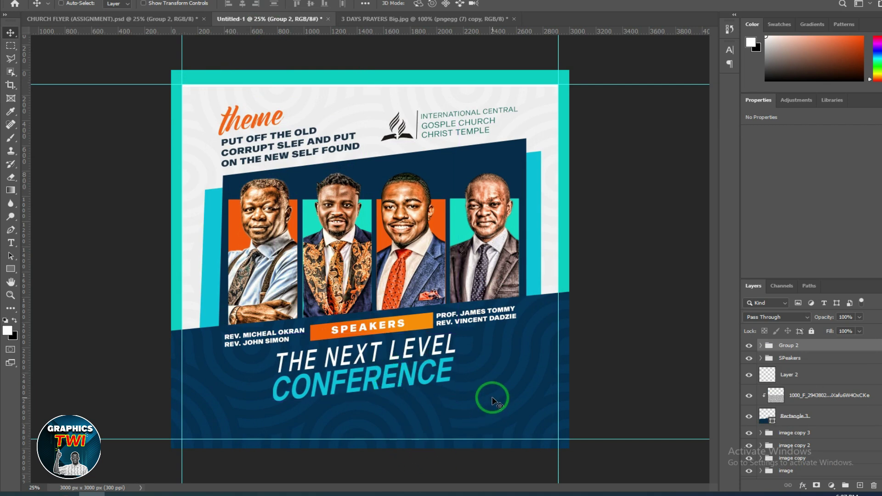
click(184, 19)
Step: Bring the three featured singers' photos into the new flyer at its bottom right
click(749, 425)
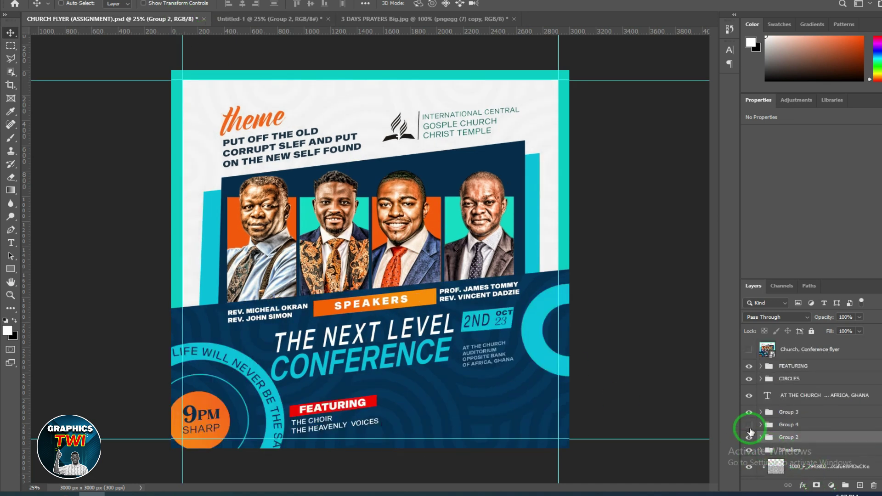
click(796, 426)
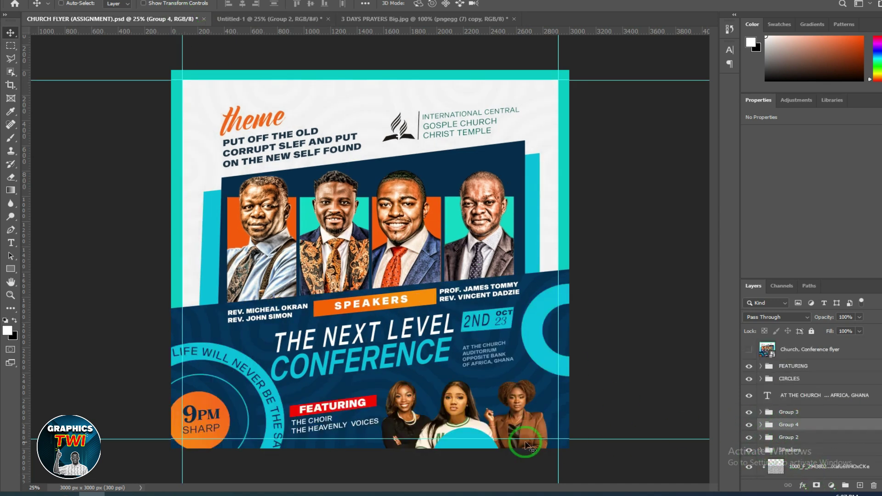
mouse_move(411, 397)
mouse_down()
mouse_move(419, 377)
mouse_move(277, 61)
mouse_move(273, 24)
mouse_up()
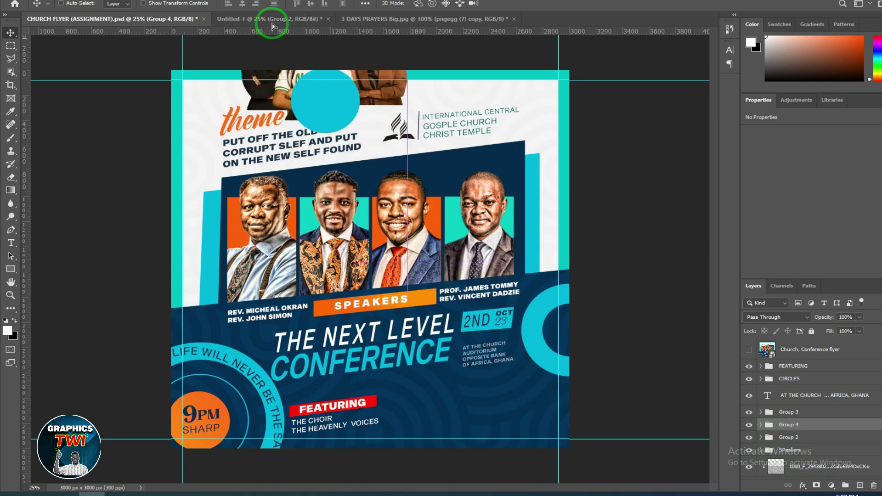
drag(500, 421, 508, 415)
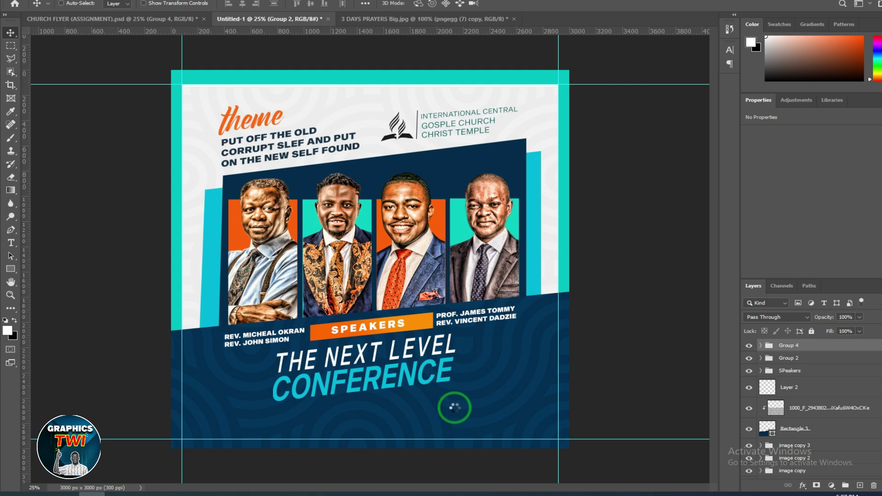
drag(461, 408, 461, 432)
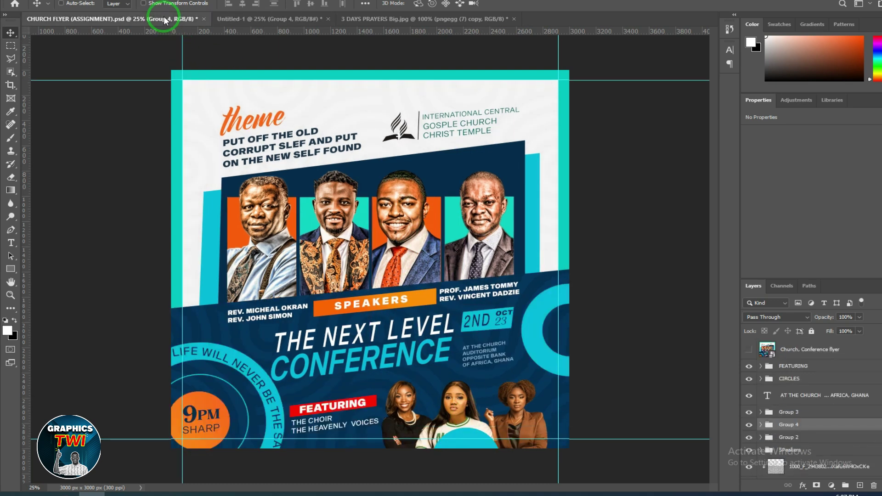
click(298, 20)
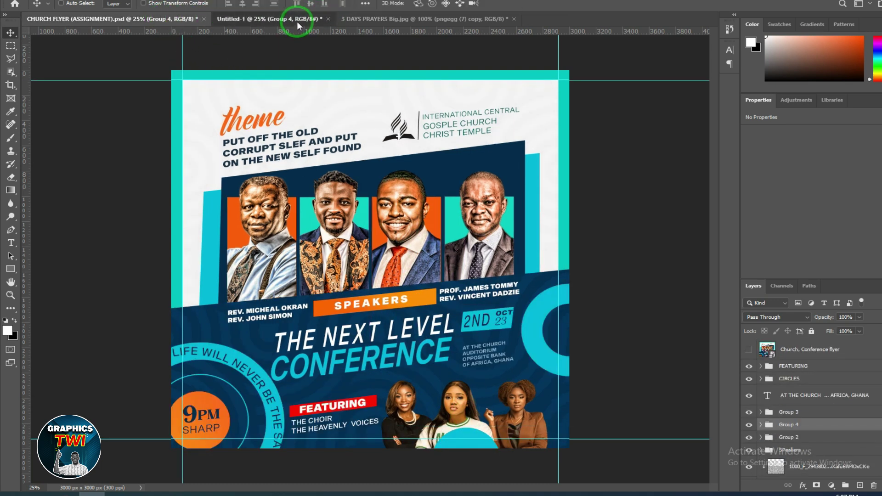
drag(499, 413, 501, 419)
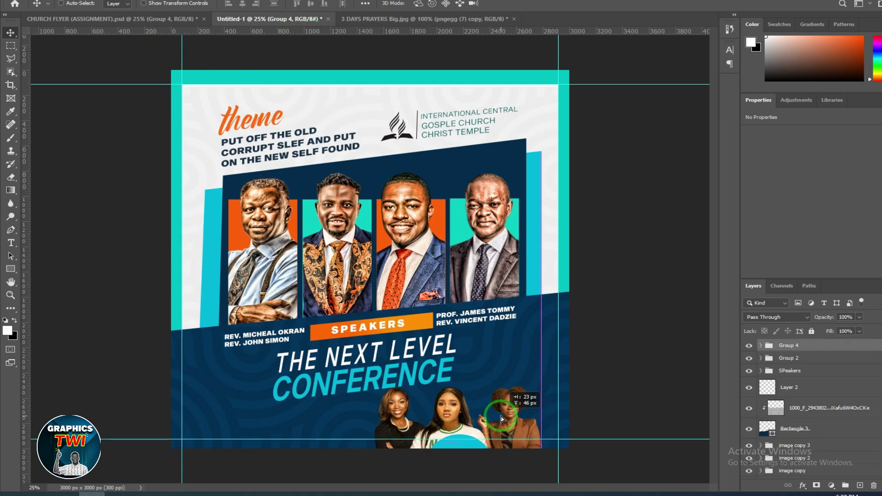
click(133, 20)
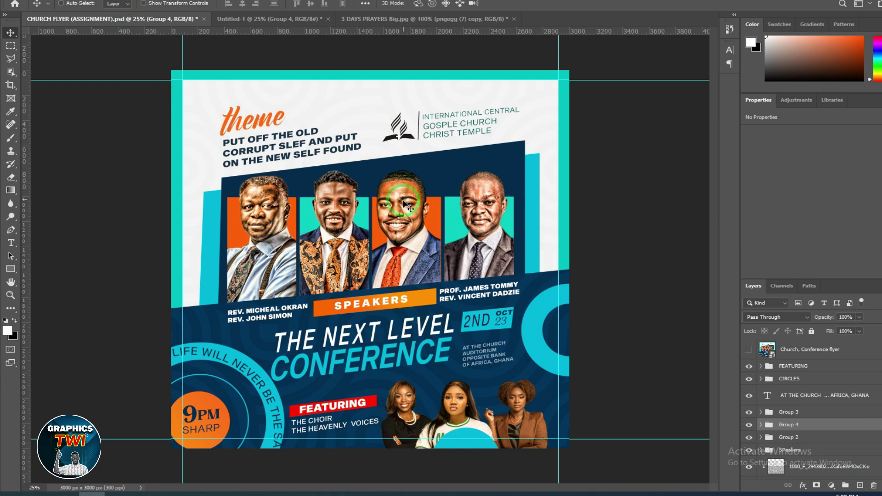
click(285, 19)
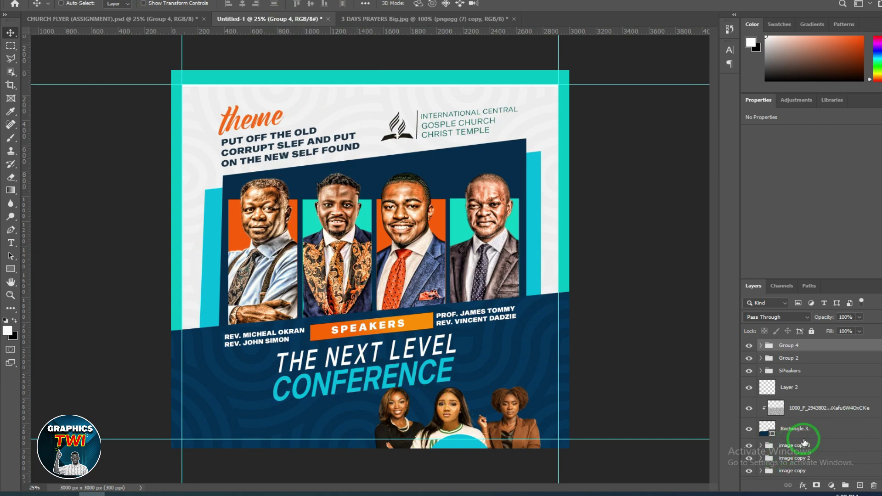
Step: Nudge the navy band, speaker names, conference title and women's photos upward with Shift+arrow keys
click(802, 430)
click(750, 430)
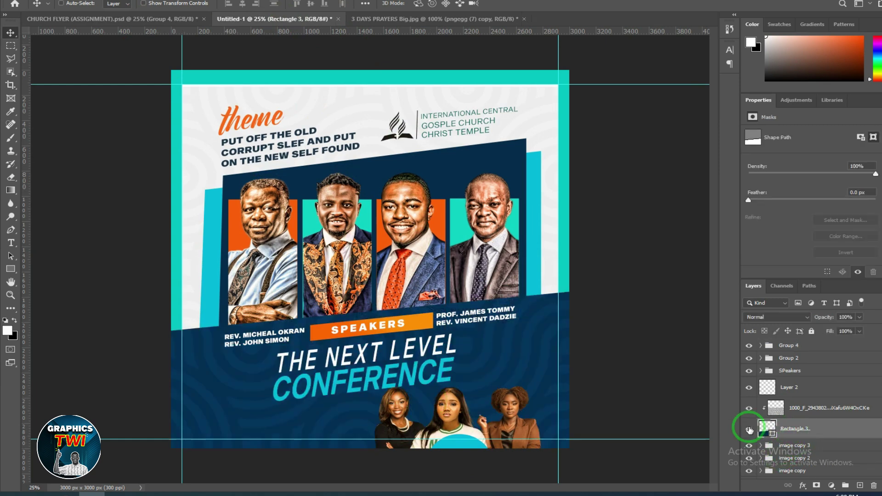
key(shift+Up)
key(shift+Up)
key(shift+Up)
key(shift+Up)
key(shift+Up)
key(shift+Up)
key(shift+Up)
key(shift+Up)
key(shift+Up)
key(shift+Up)
key(shift+Up)
key(shift+Up)
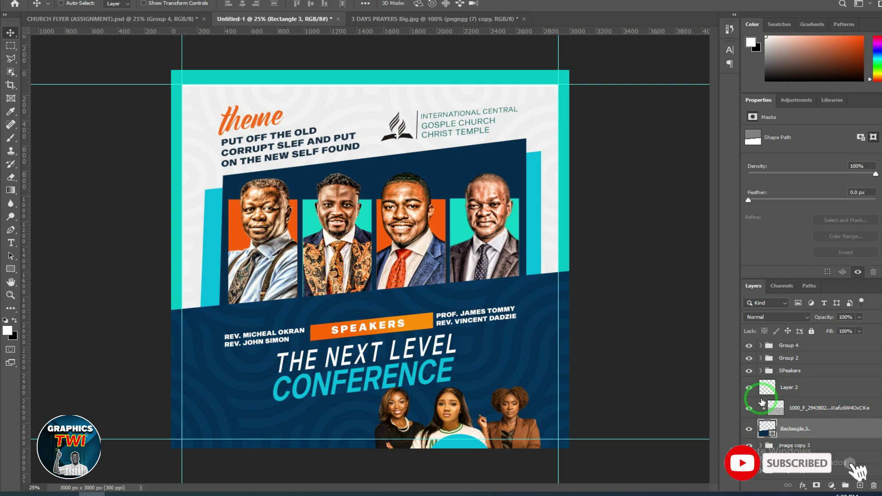
click(762, 348)
click(749, 346)
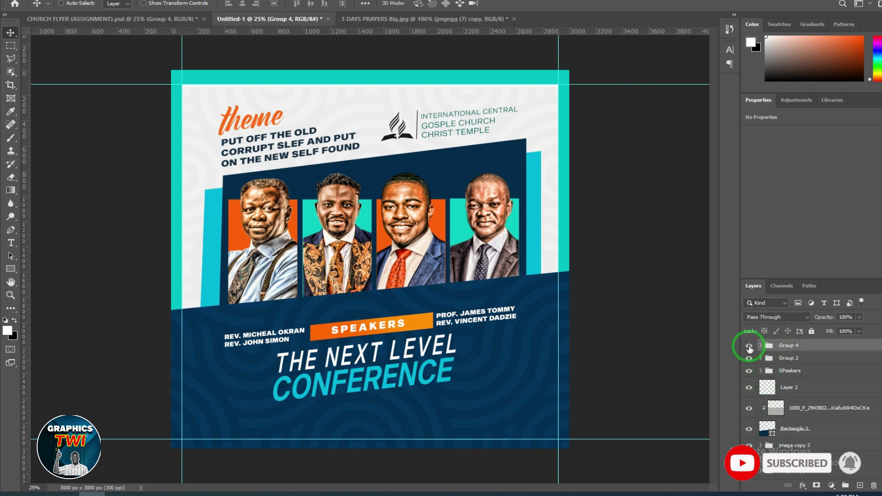
click(749, 359)
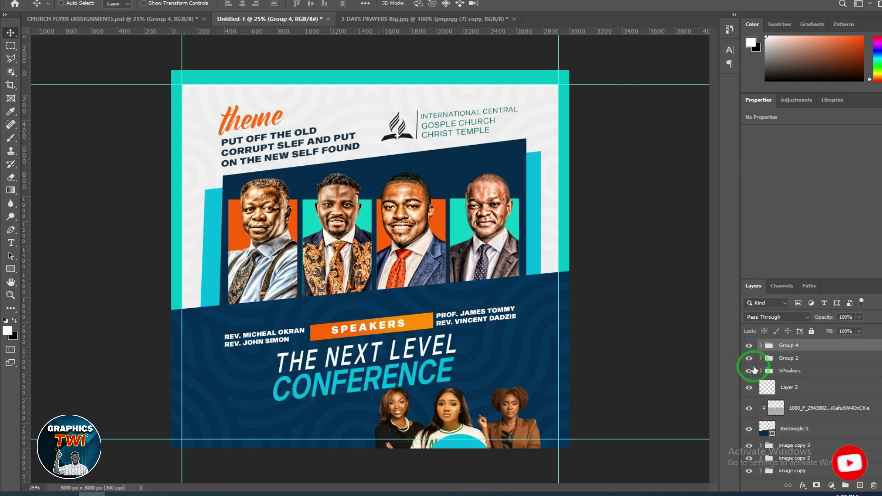
click(749, 372)
shift+click(790, 370)
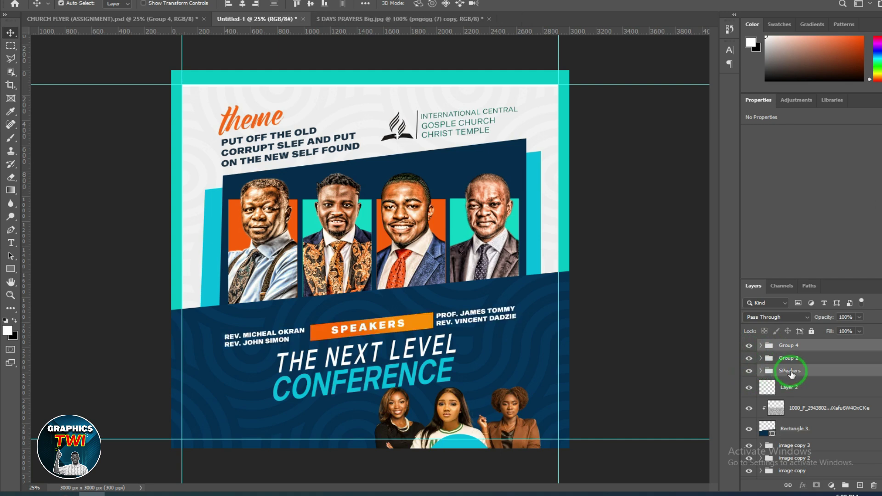
ctrl+click(789, 363)
key(shift+Up)
key(shift+Up)
key(shift+Up)
key(shift+Up)
key(shift+Up)
key(shift+Up)
key(shift+Up)
key(shift+Up)
key(shift+Up)
key(shift+Up)
key(shift+Up)
key(shift+Up)
key(shift+Up)
key(shift+Up)
key(shift+Up)
key(shift+Up)
key(shift+Up)
key(shift+Up)
key(shift+Up)
key(shift+Up)
key(shift+Up)
key(shift+Down)
key(shift+Down)
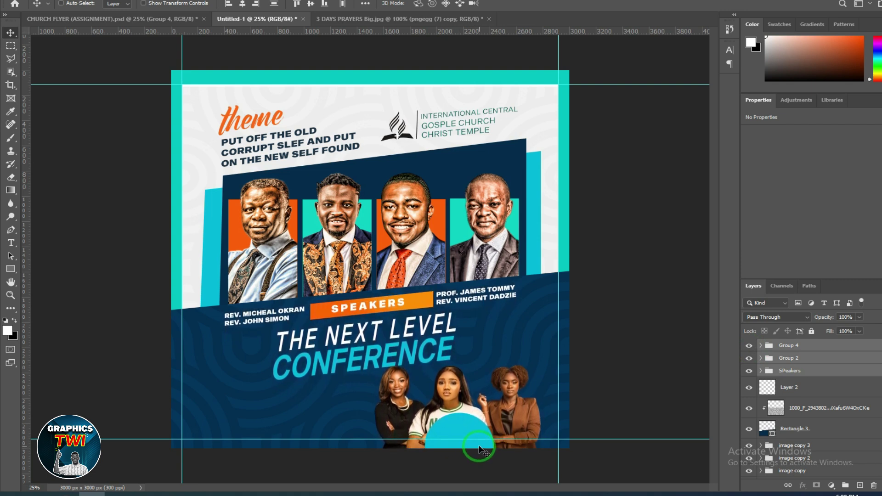
Step: Apply Topaz Adjust 5 to the left woman's photo inside the women's photo group
click(808, 349)
click(762, 346)
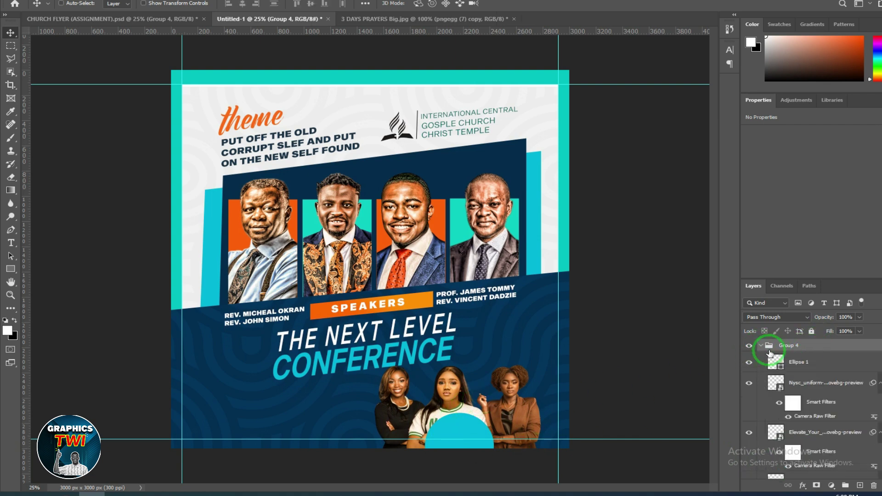
scroll(807, 439, down, 2)
scroll(806, 440, down, 2)
scroll(806, 441, down, 2)
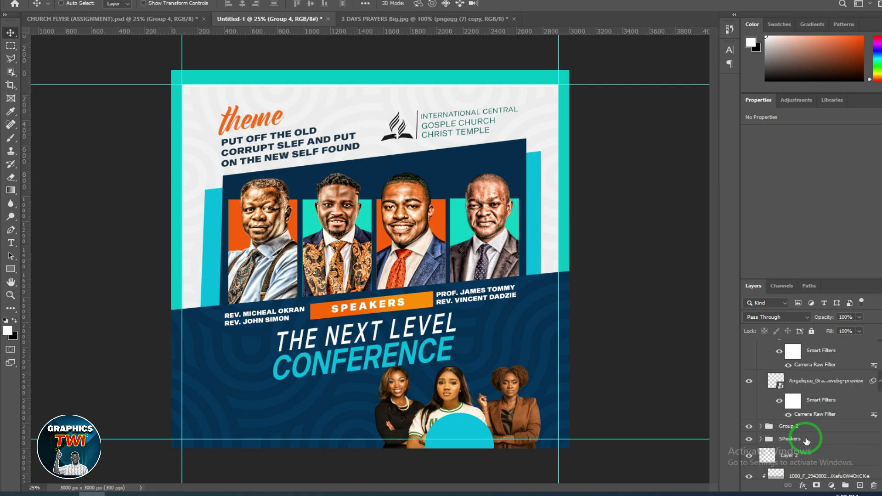
scroll(804, 432, up, 1)
click(782, 406)
click(749, 406)
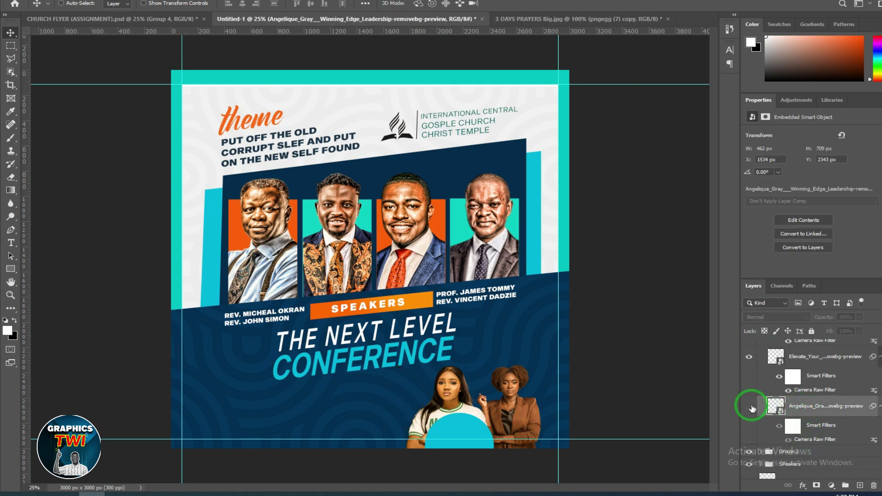
click(193, 1)
mouse_move(162, 219)
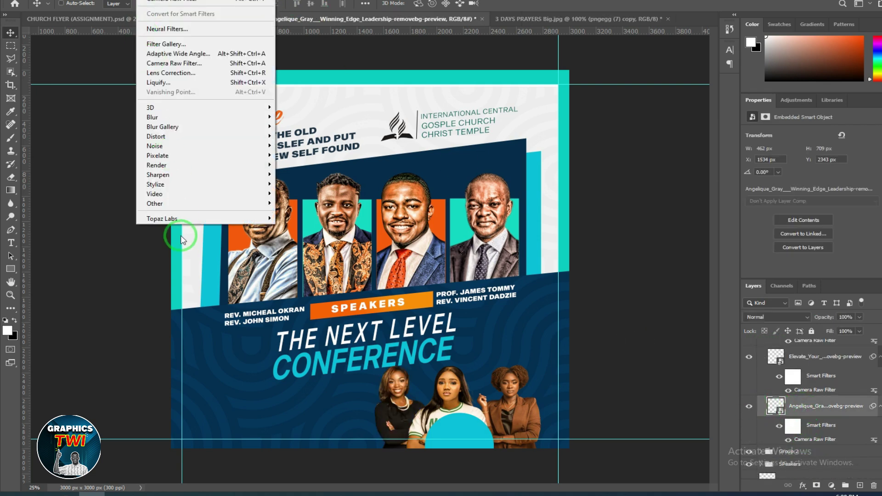
click(304, 218)
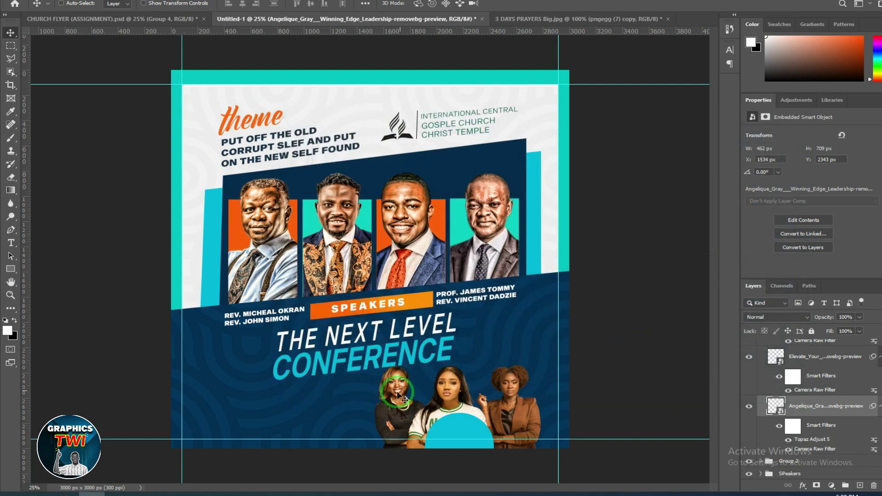
Step: Apply Topaz Adjust 5 to the right woman's photo and confirm with OK
click(791, 359)
click(146, 2)
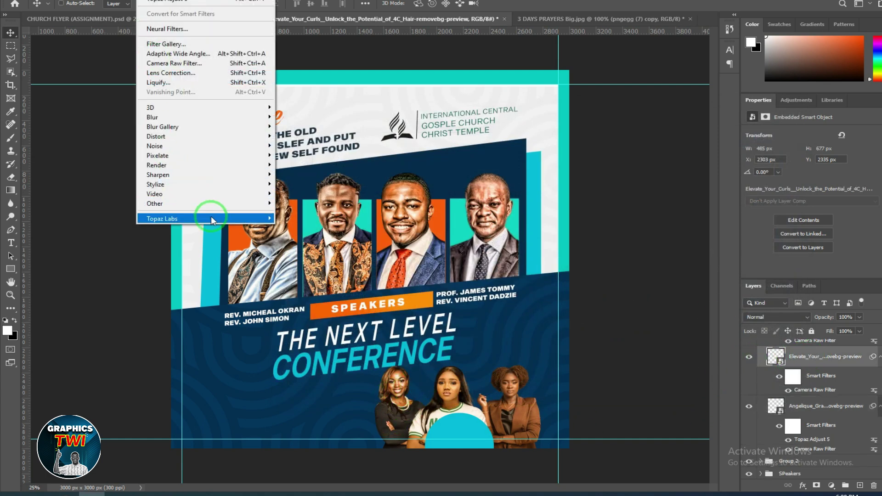
click(301, 219)
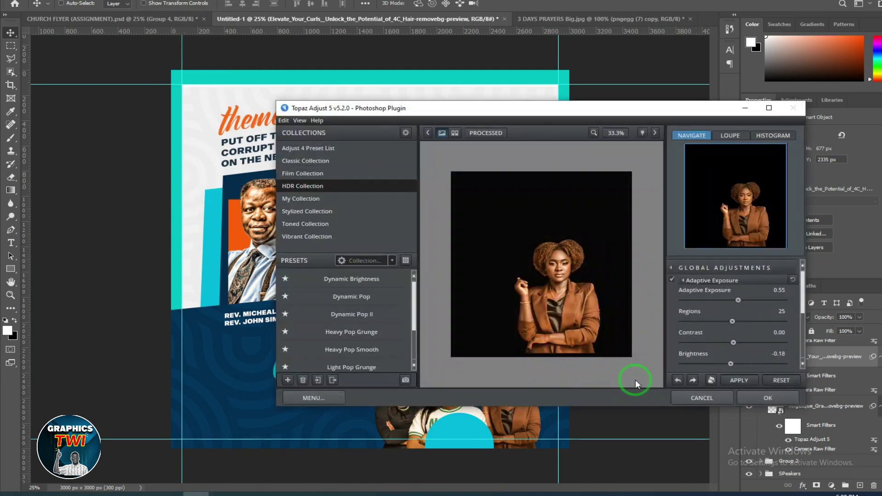
click(753, 399)
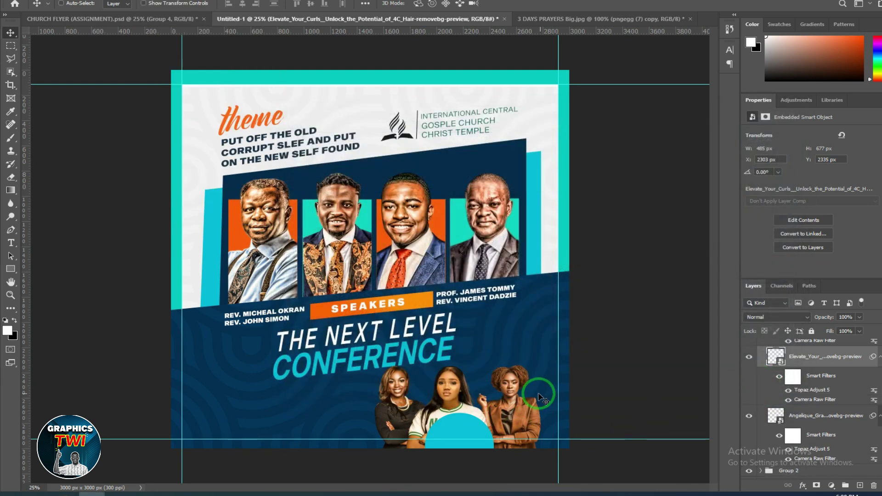
Step: Apply Topaz Adjust 5 to the middle woman's photo and confirm with OK
scroll(785, 368, up, 1)
scroll(791, 368, up, 1)
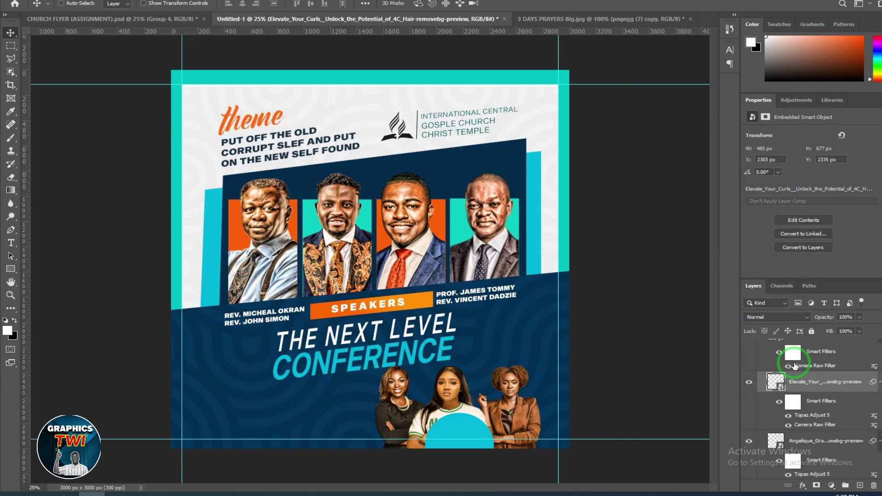
scroll(795, 366, up, 2)
click(795, 366)
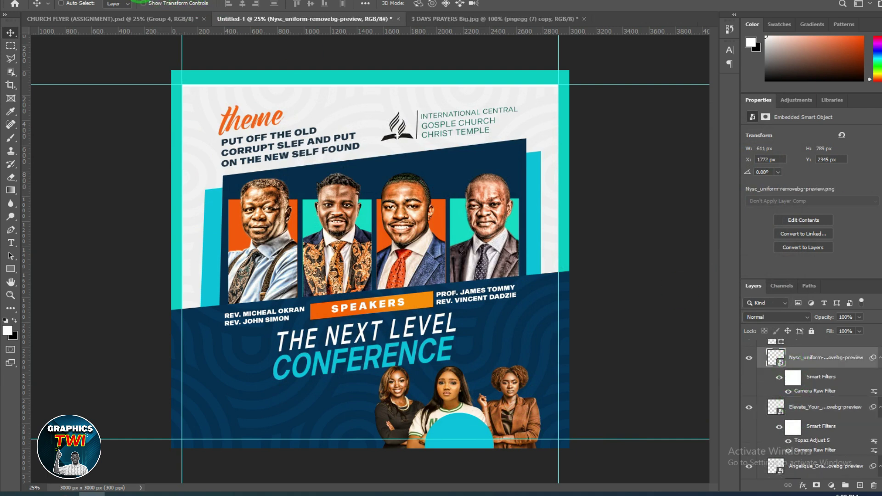
click(138, 0)
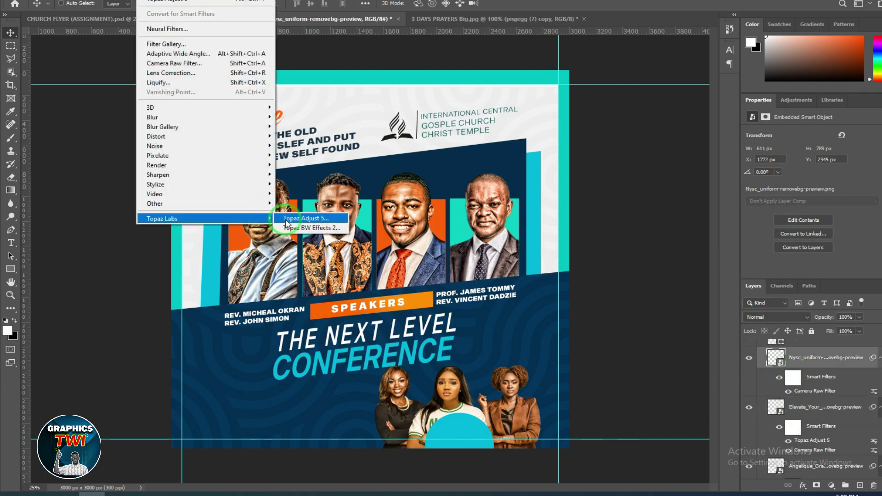
click(286, 220)
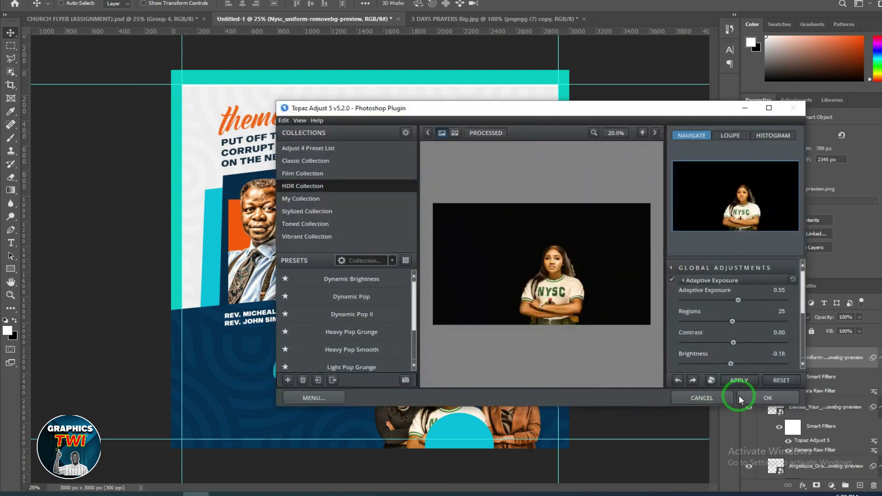
click(740, 397)
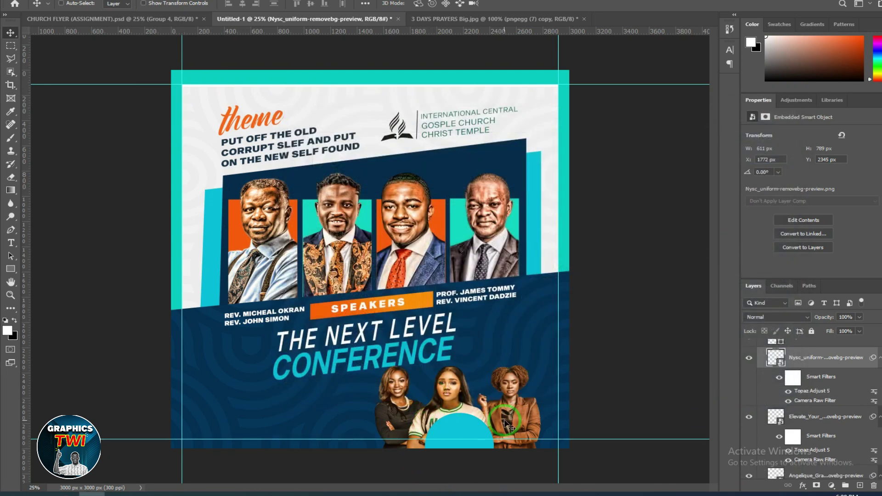
click(114, 20)
Step: Copy the Group 3 2ND OCT 23 date box beside the conference title in Untitled-1
click(261, 19)
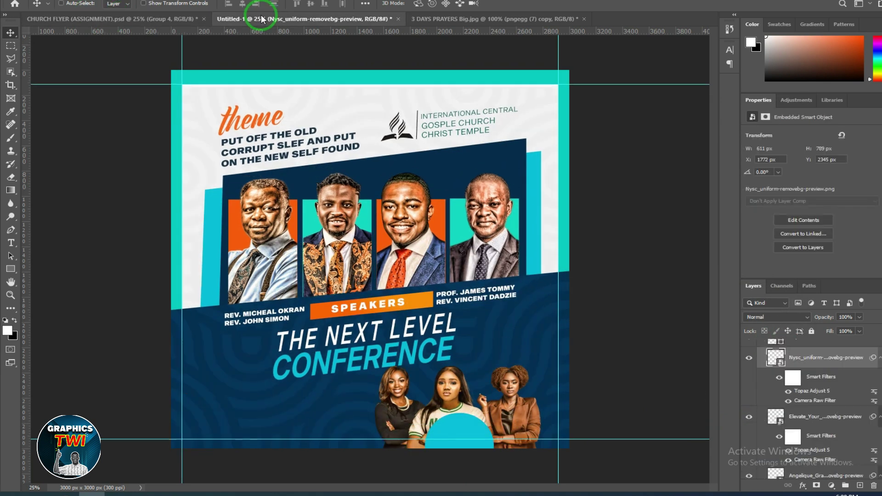
click(175, 22)
click(748, 388)
click(748, 389)
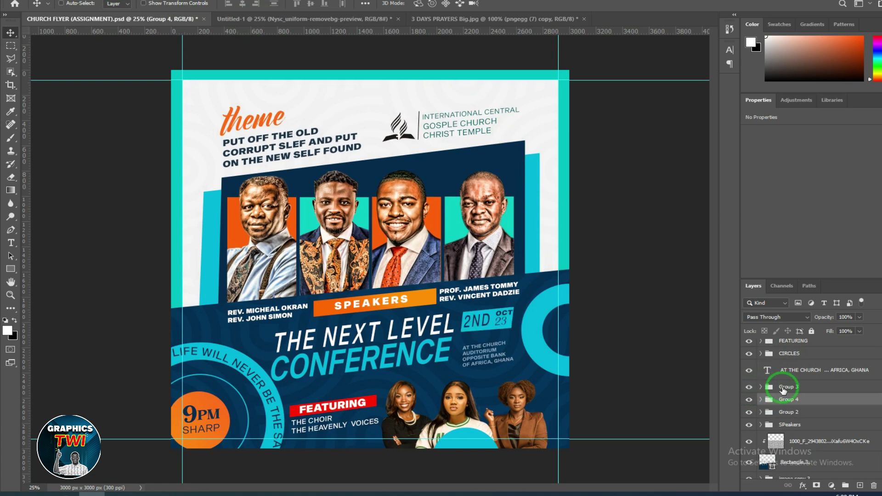
click(783, 390)
drag(487, 321, 264, 23)
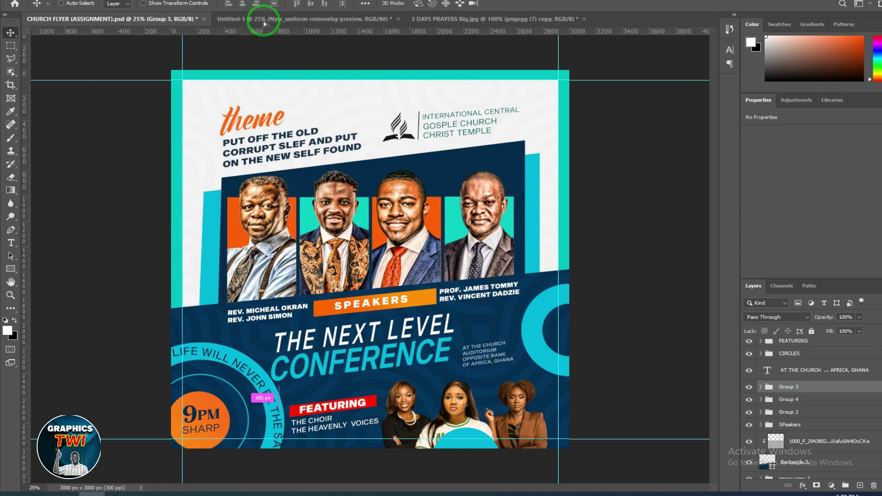
drag(265, 23, 502, 324)
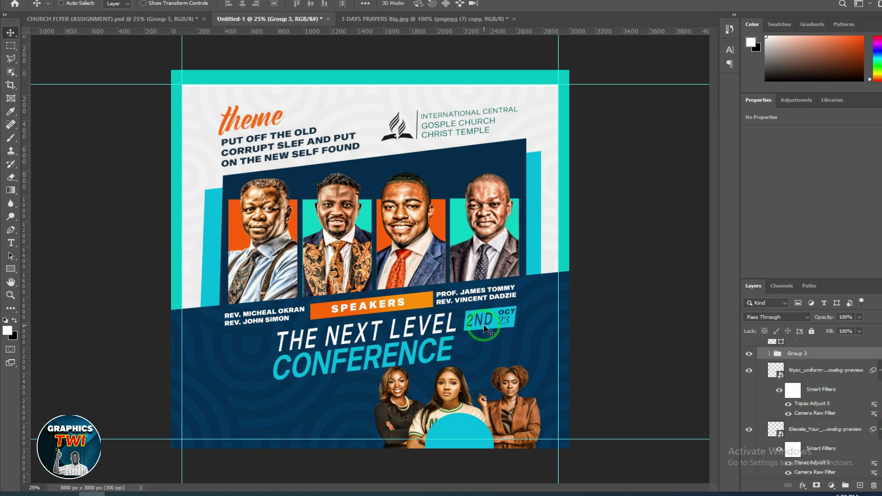
Step: Move the date box group to the top of the Layers panel and collapse the photo group
scroll(789, 396, up, 2)
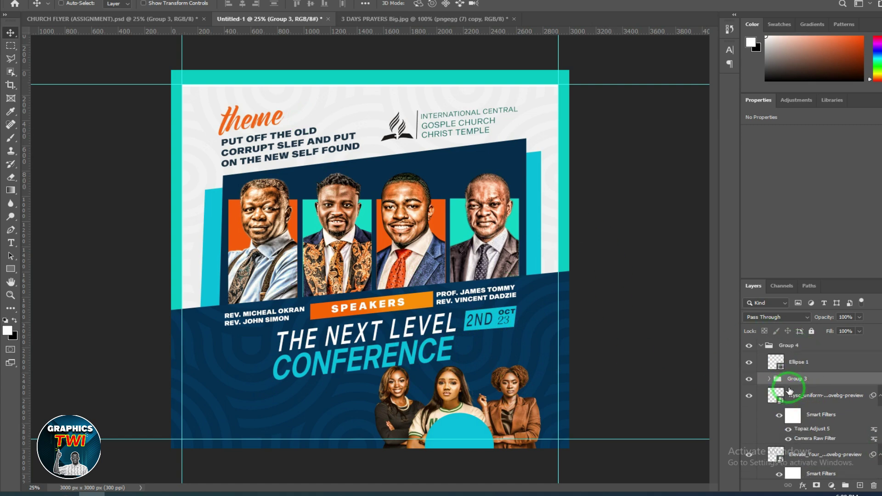
mouse_move(791, 384)
mouse_down()
mouse_move(794, 329)
mouse_move(798, 340)
mouse_up()
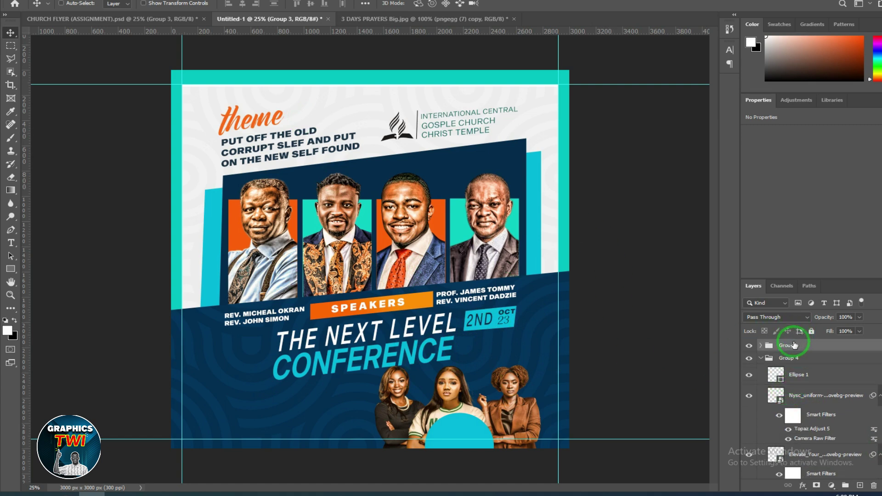
click(760, 358)
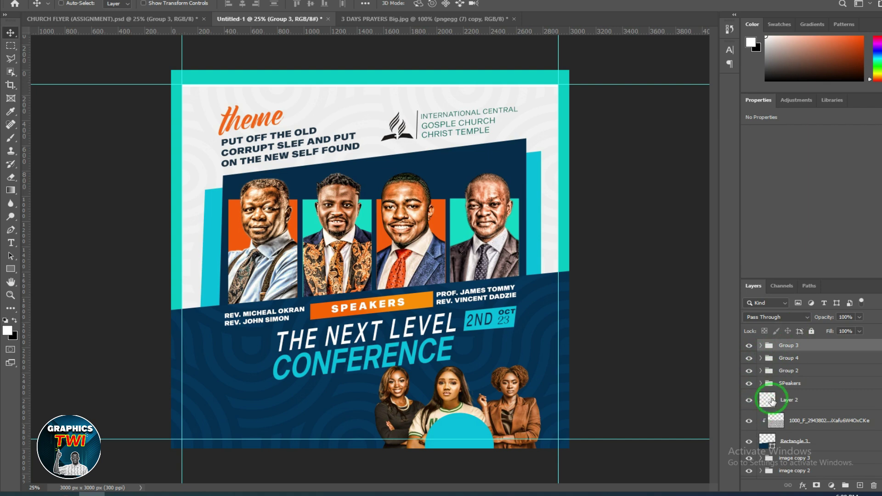
scroll(793, 449, down, 5)
scroll(793, 449, up, 5)
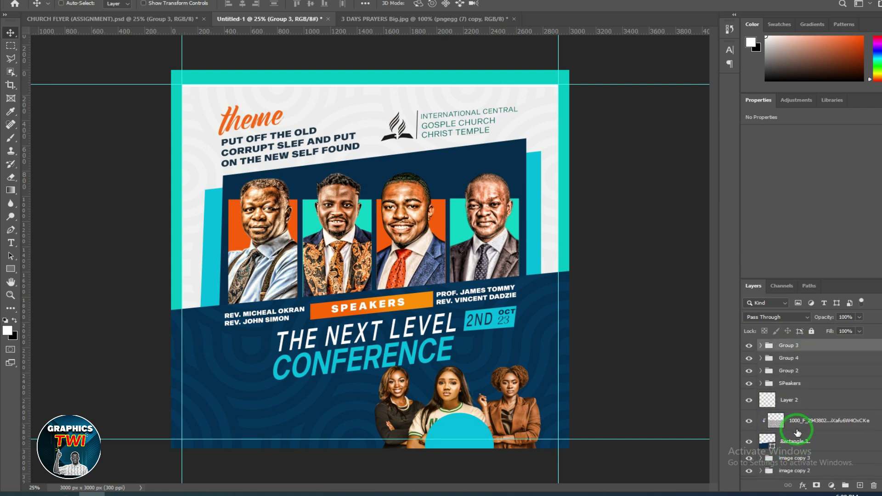
click(177, 19)
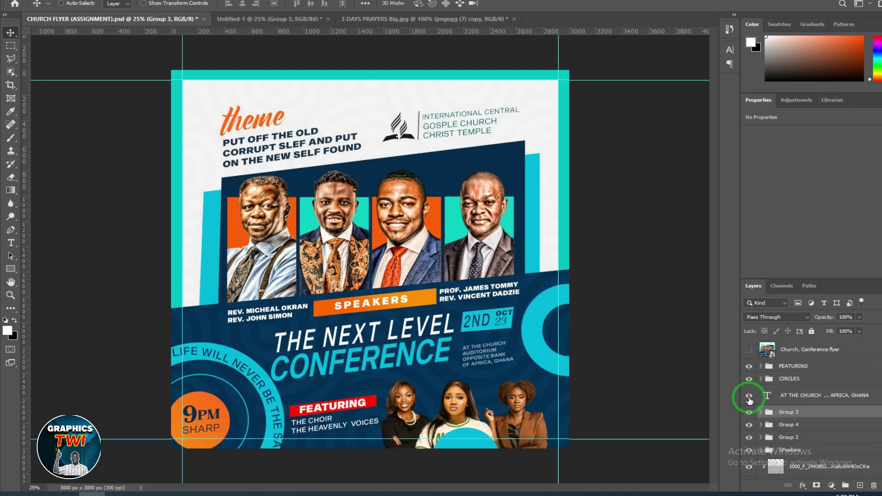
Step: Copy the church venue text block into the new flyer and nudge it into place
click(782, 395)
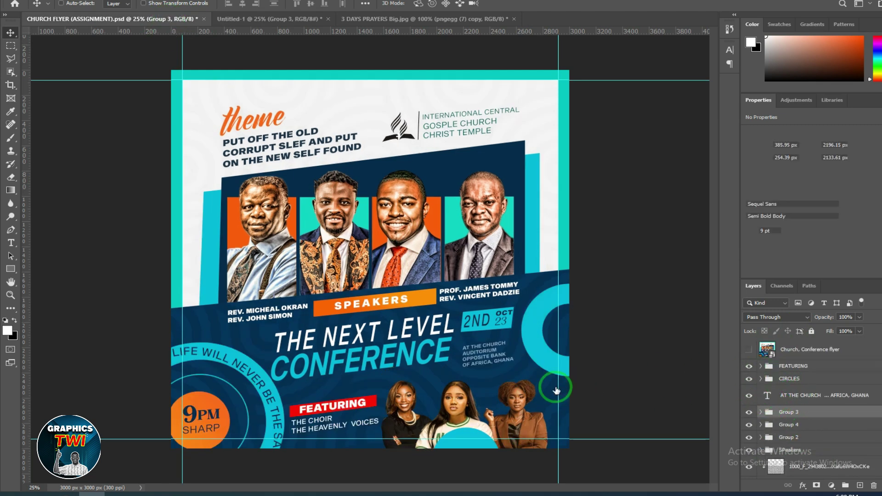
drag(556, 390, 433, 46)
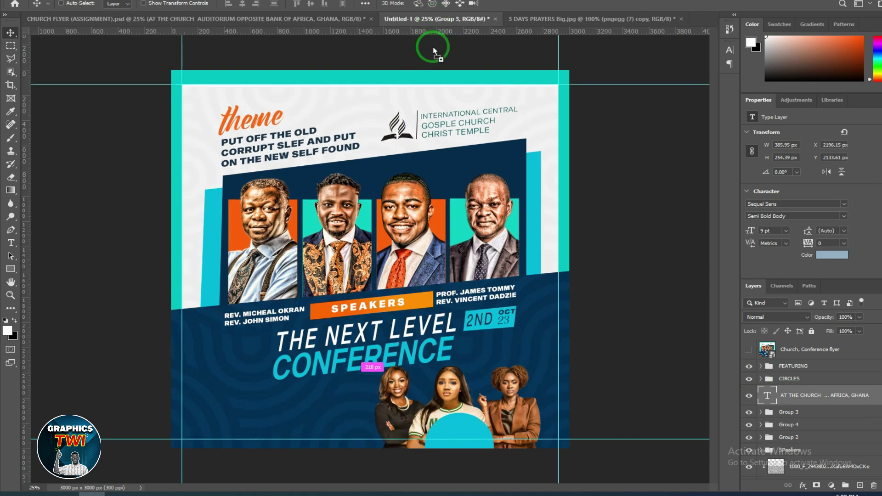
drag(433, 46, 489, 349)
key(Right)
key(Right)
key(Right)
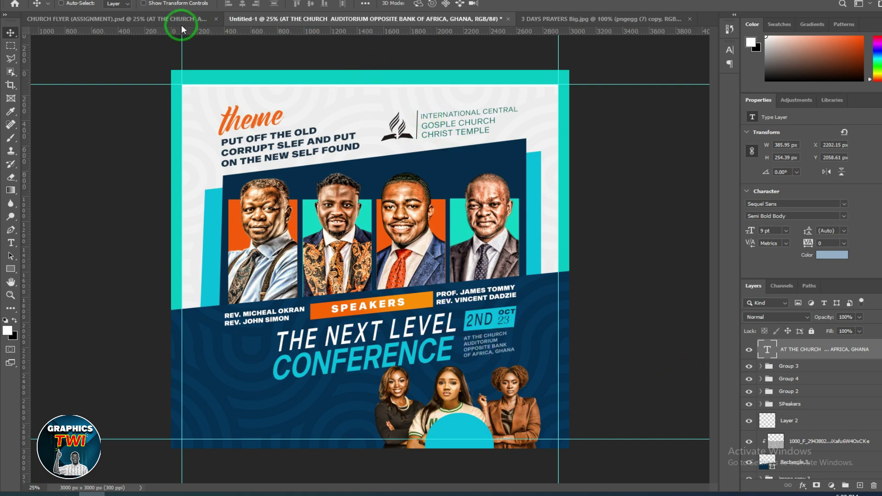
click(180, 21)
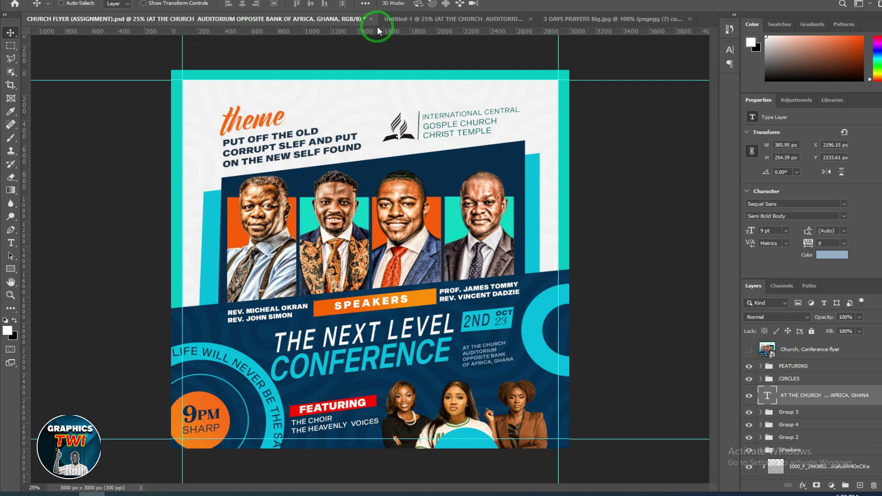
click(378, 21)
drag(545, 350, 544, 359)
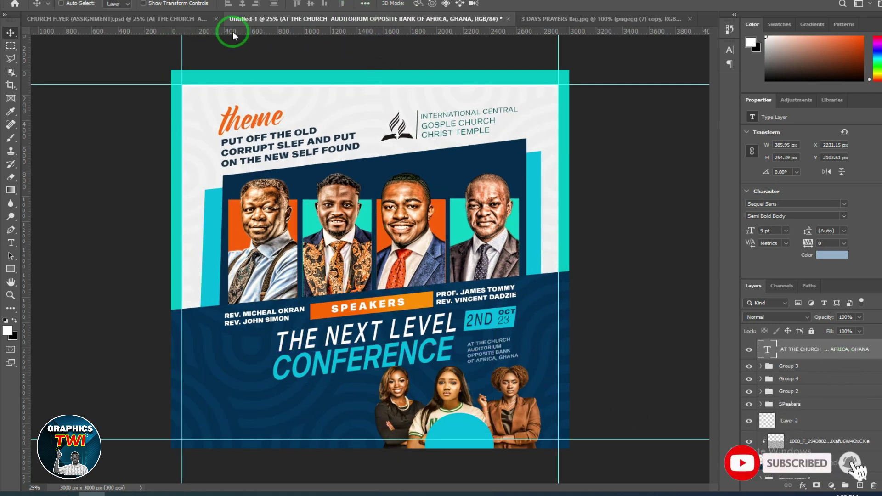
Step: Copy the CIRCLES group artwork from CHURCH FLYER into the new flyer and position it
click(141, 18)
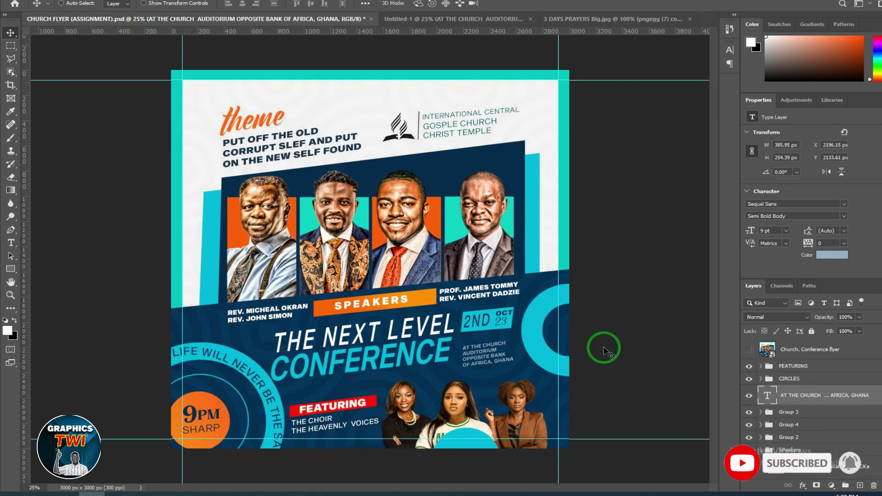
click(749, 379)
click(794, 379)
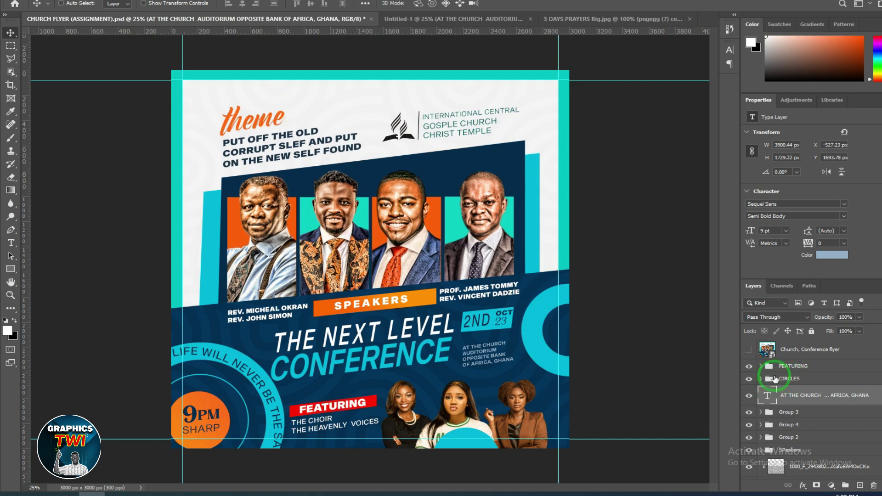
click(749, 379)
click(321, 401)
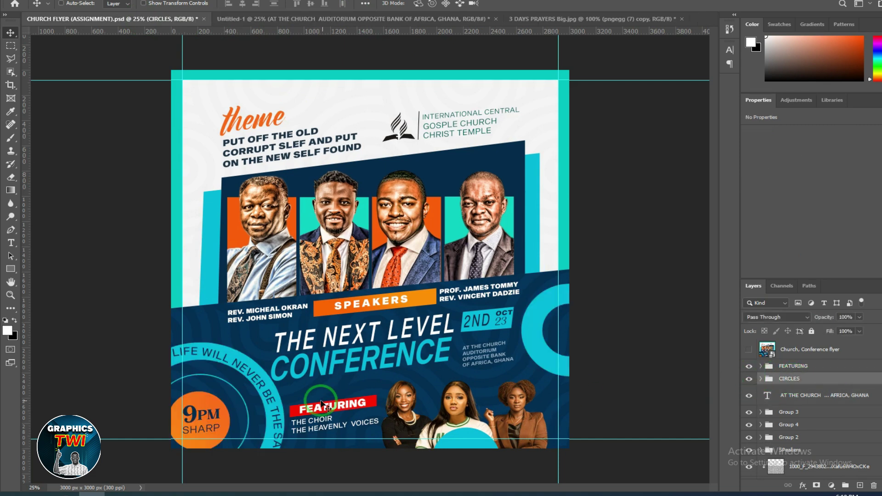
drag(312, 74, 324, 376)
mouse_move(235, 357)
mouse_down()
mouse_move(292, 27)
mouse_move(274, 317)
mouse_up()
drag(309, 411, 335, 385)
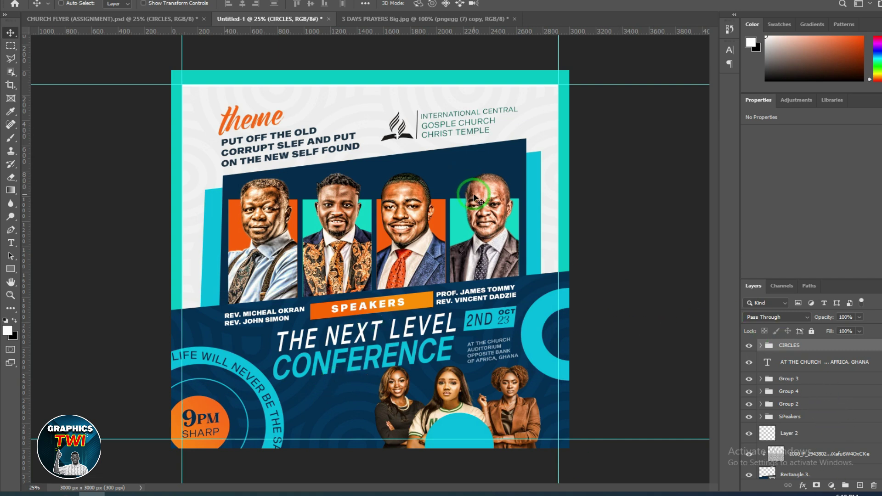
Step: Copy the FEATURING choir caption into the new flyer, scale it to about 79%, and shift it left
click(180, 20)
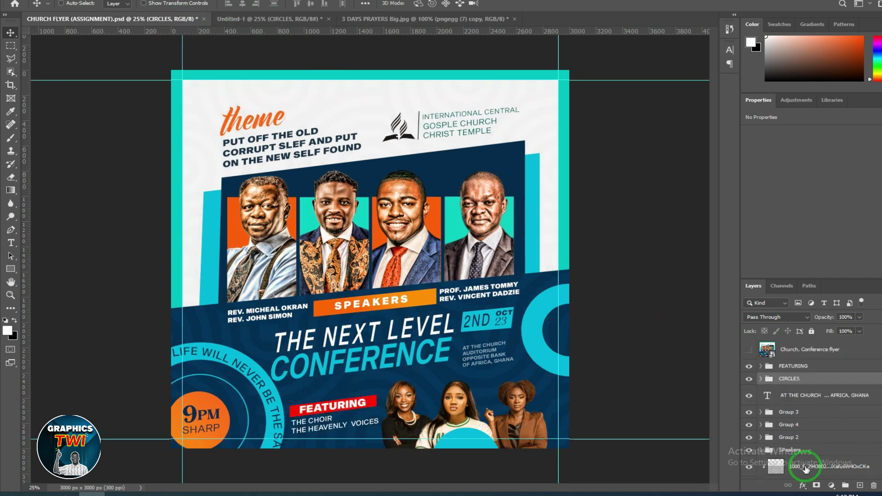
click(795, 367)
drag(464, 386, 287, 23)
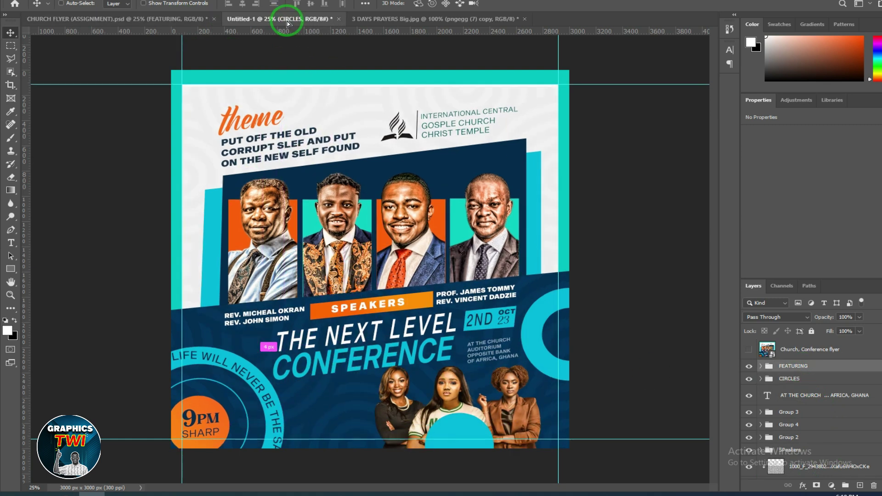
drag(288, 23, 361, 424)
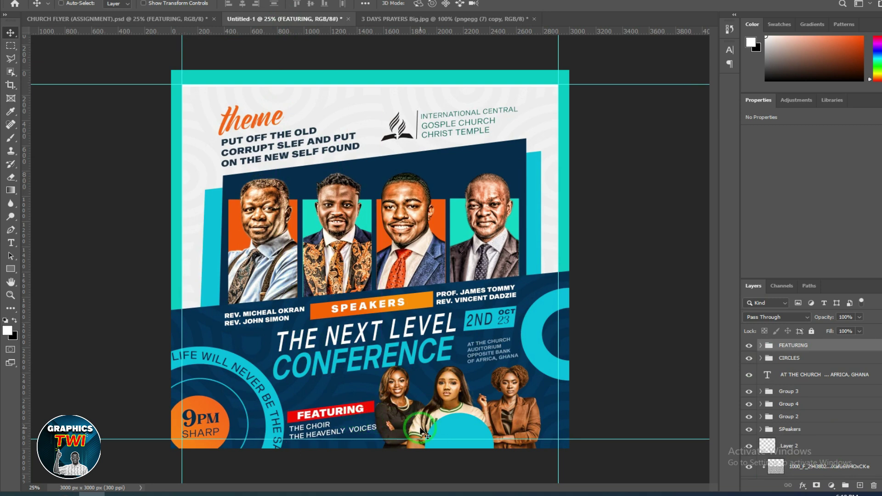
key(ctrl+t)
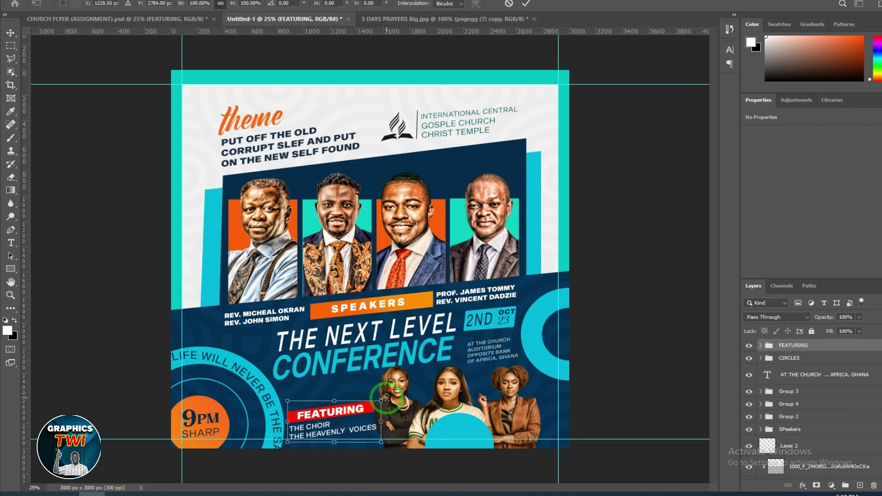
drag(383, 398, 371, 405)
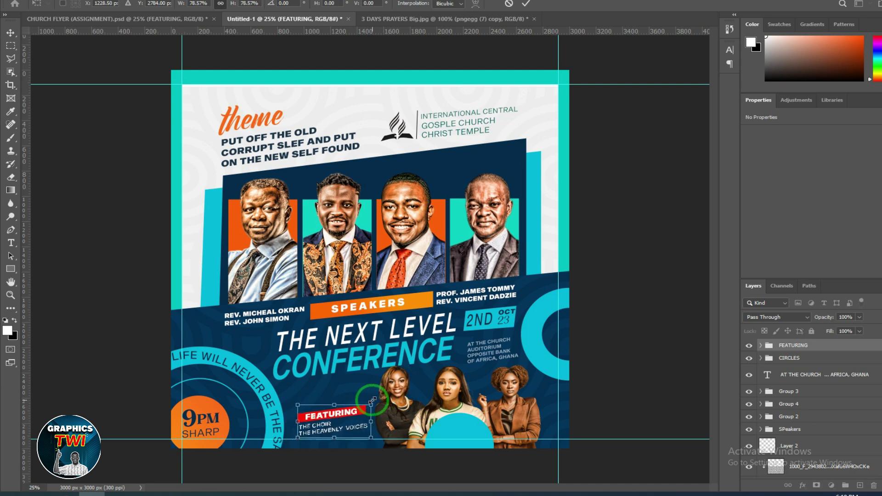
key(Return)
drag(363, 413, 358, 412)
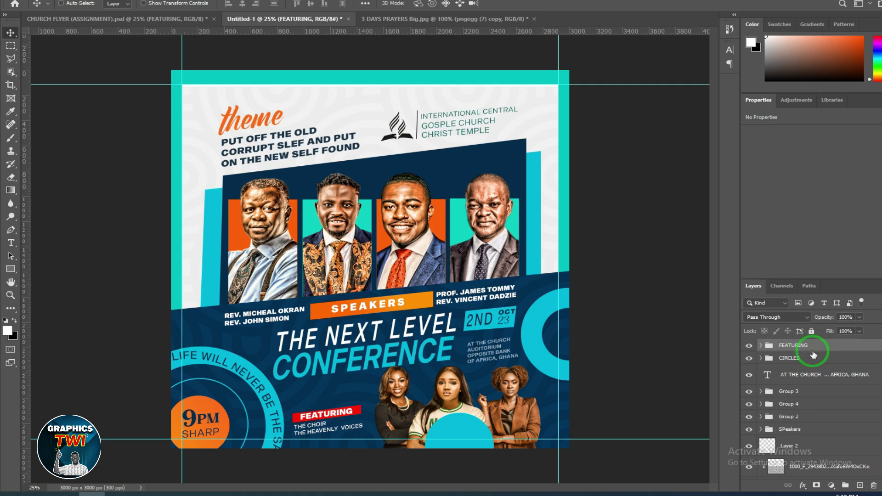
click(206, 19)
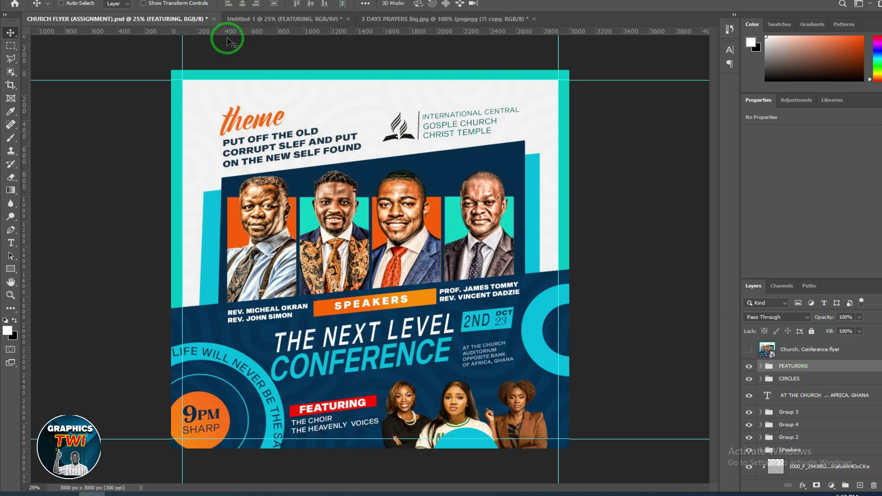
click(749, 350)
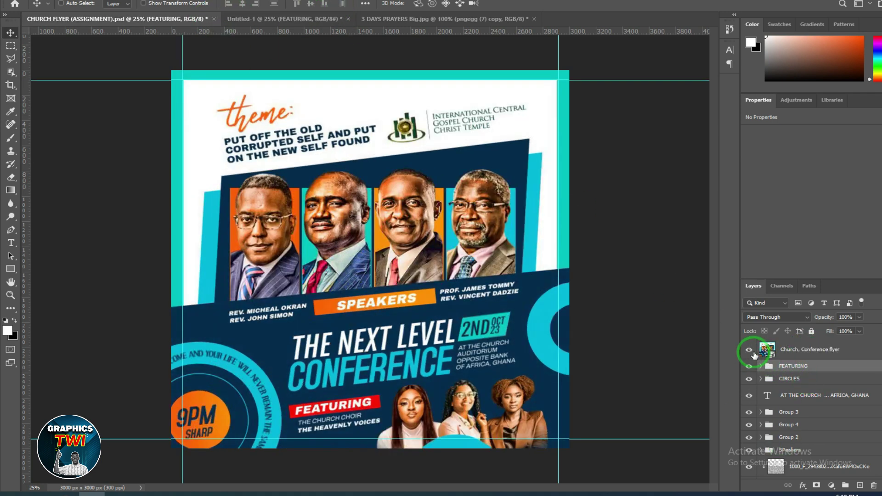
click(751, 351)
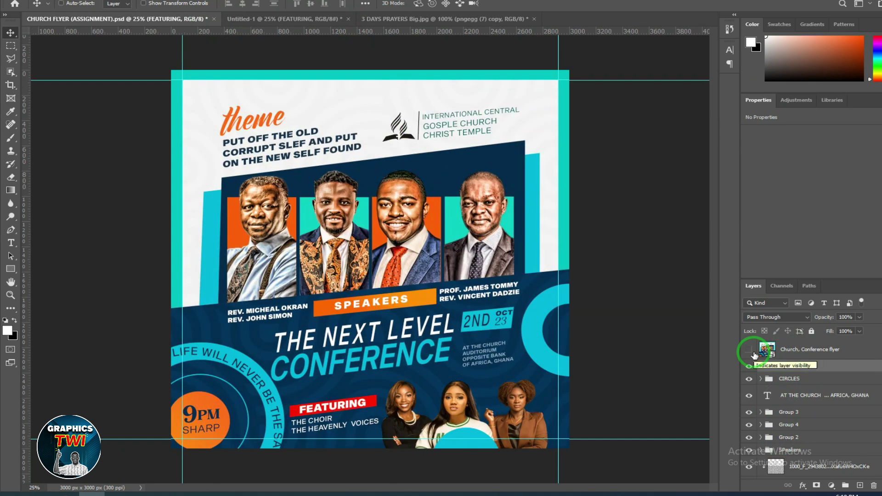
click(753, 353)
click(753, 353)
click(750, 351)
click(754, 353)
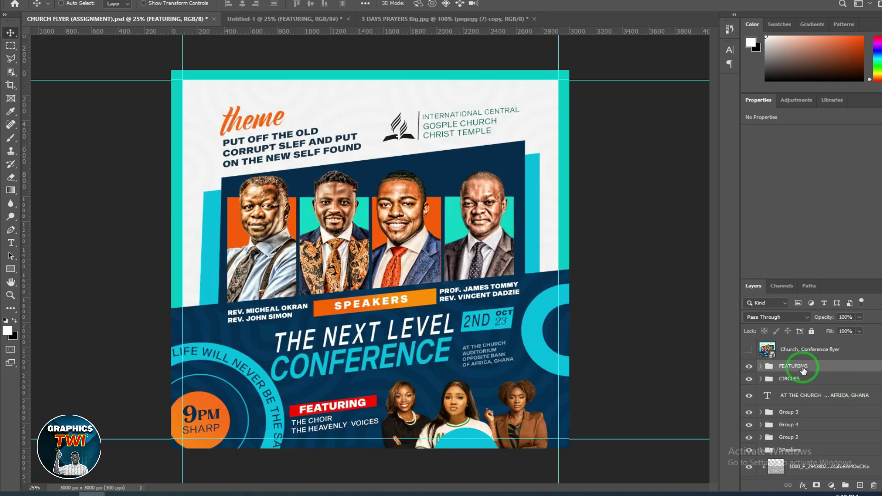
click(749, 351)
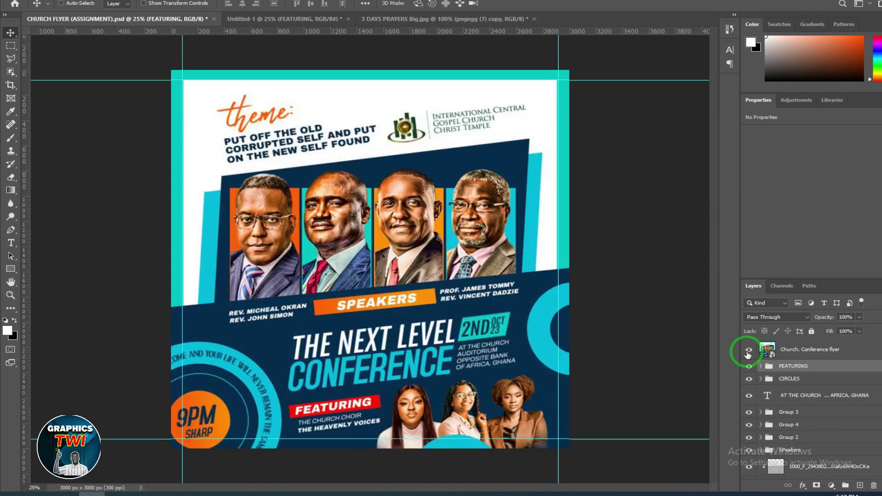
click(749, 353)
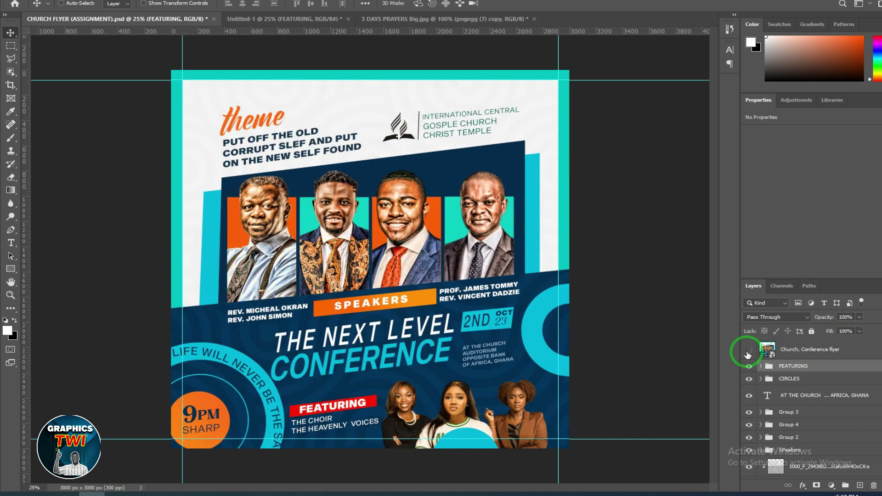
click(748, 354)
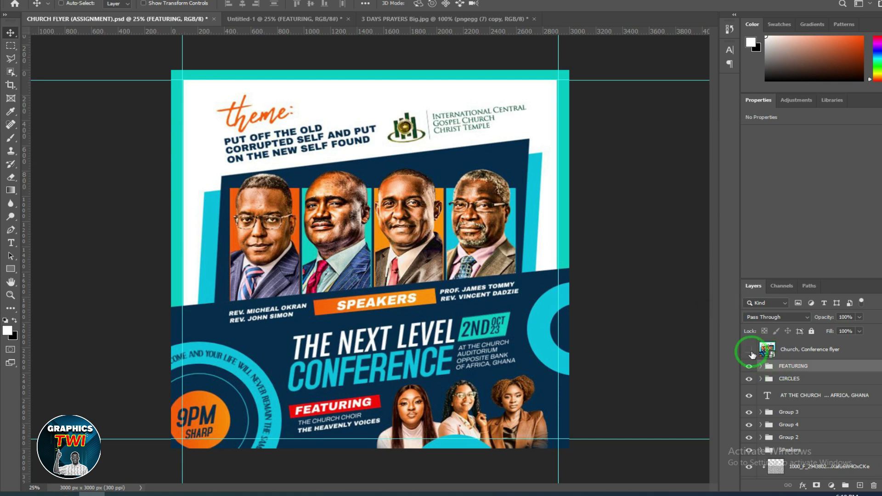
click(750, 352)
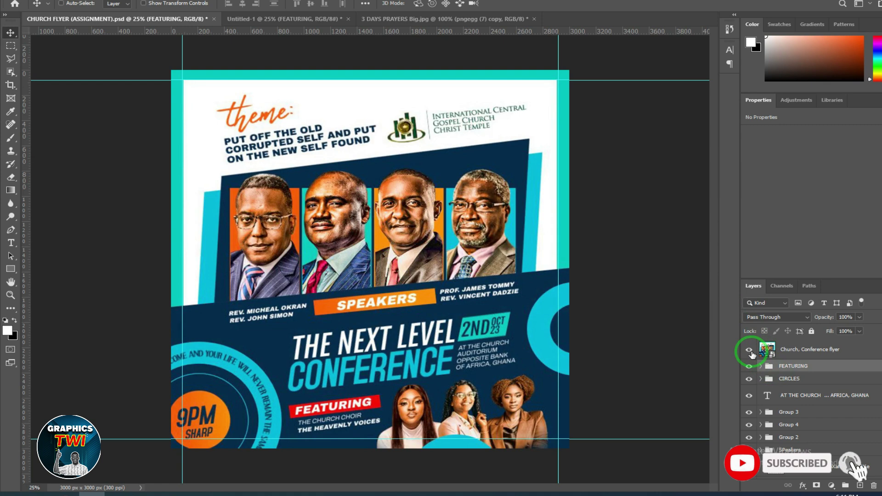
click(749, 351)
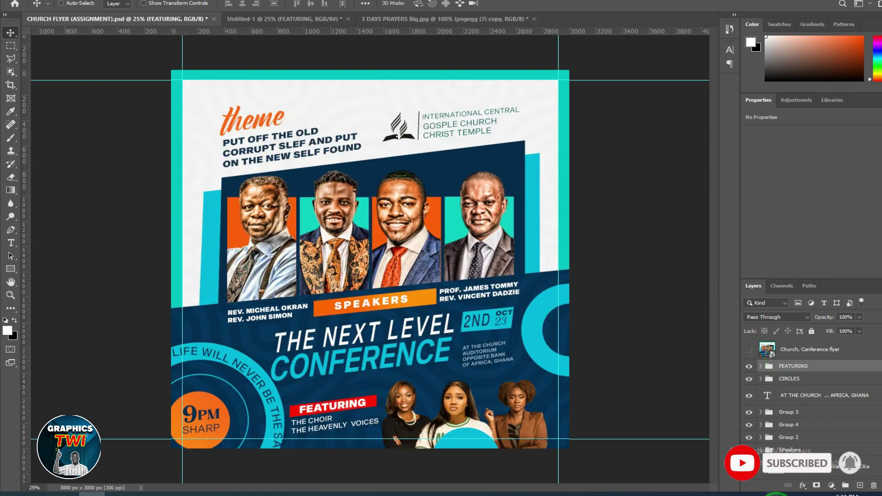
right_click(772, 478)
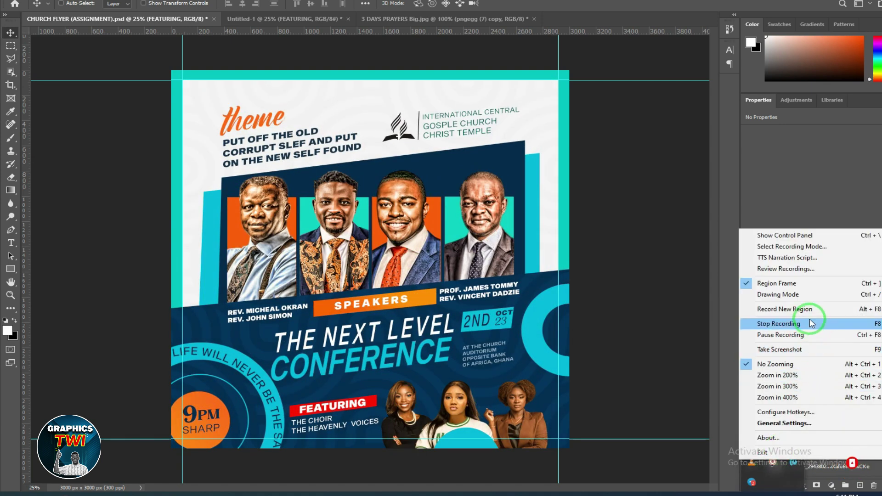